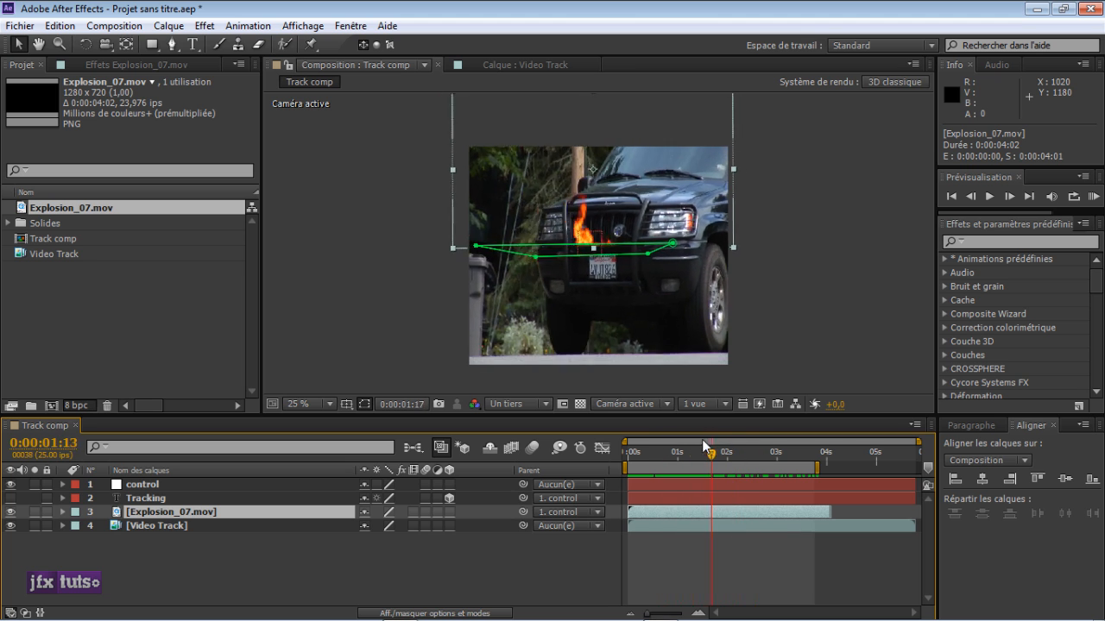
Show the Tracking text layer, hide the Explosion_07.mov layer, and scrub through the composition to preview the tracked text.
left_click(10, 498)
left_click(10, 512)
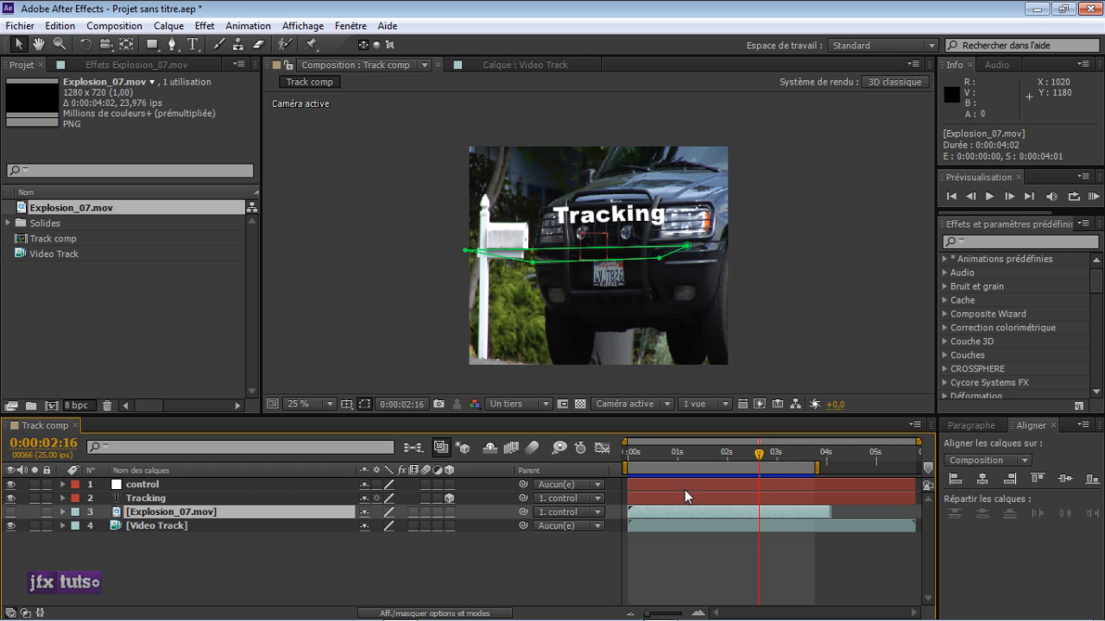
left_click_drag(637, 449, 742, 457)
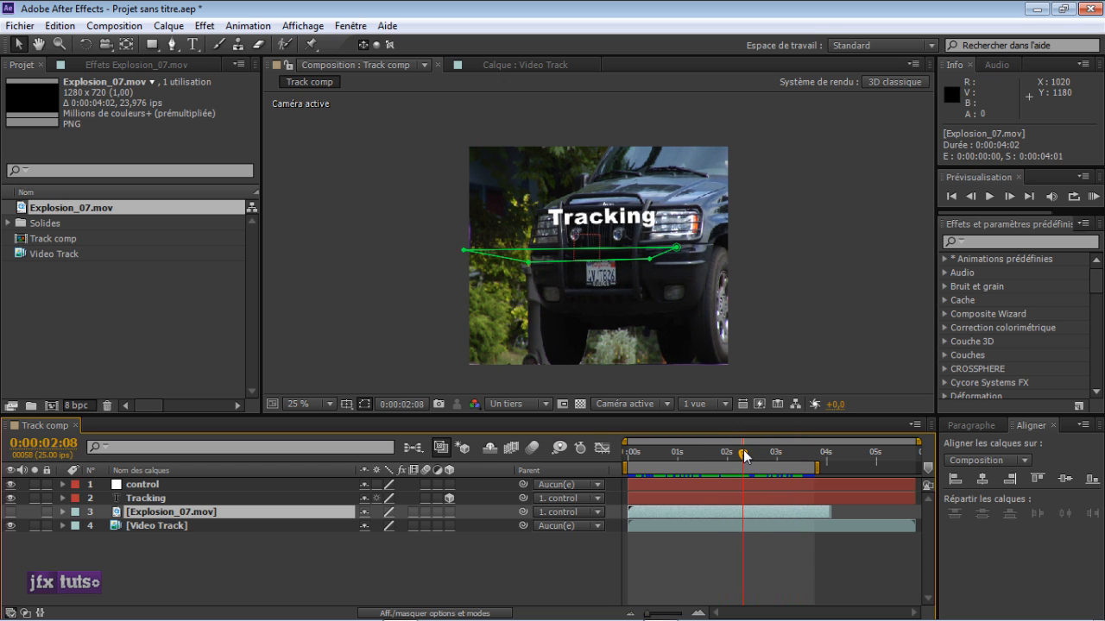
Delete the control, Tracking and Explosion_07.mov layers, leaving only Video Track in the composition.
left_click(199, 489)
left_click(193, 513, "shift")
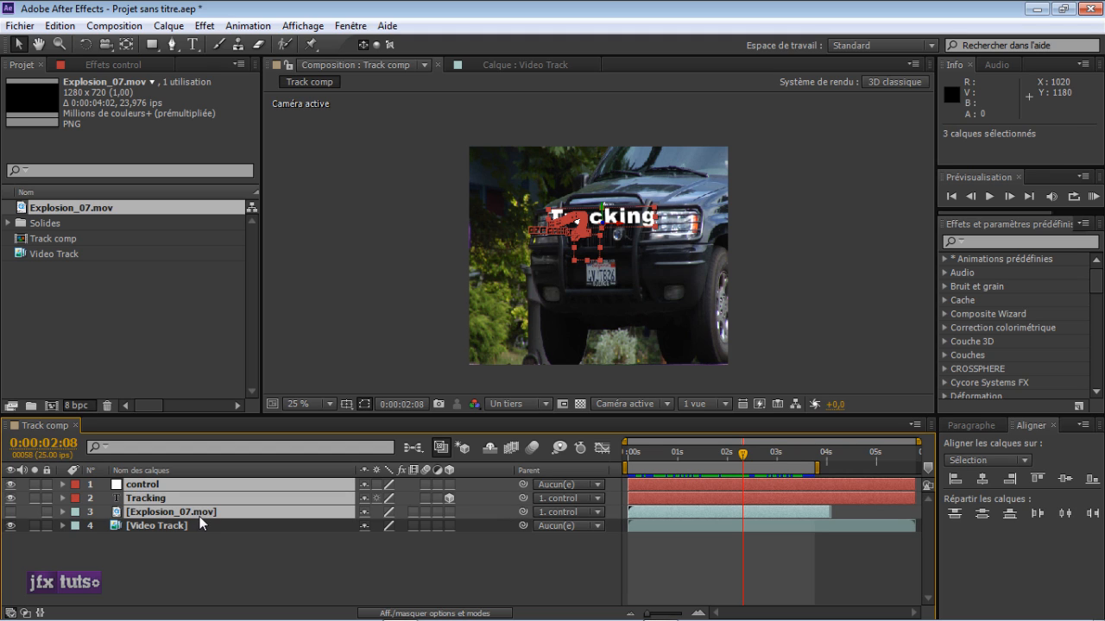
key("Delete")
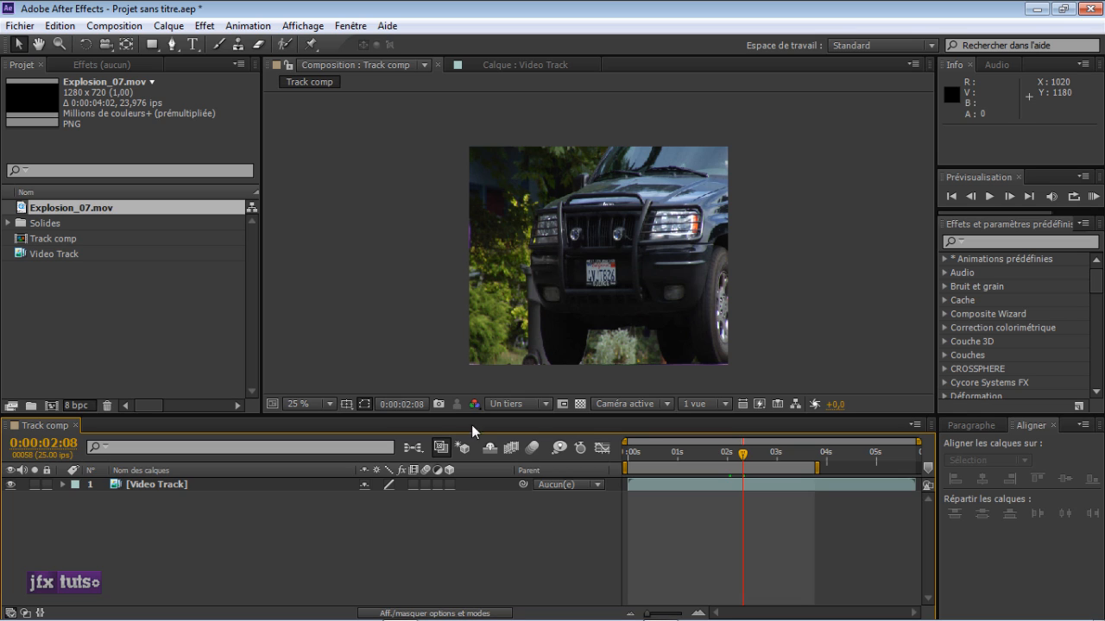
With the Video Track layer selected, display the Suivi (Tracker) panel and widen it enough to show all its controls.
left_click(133, 486)
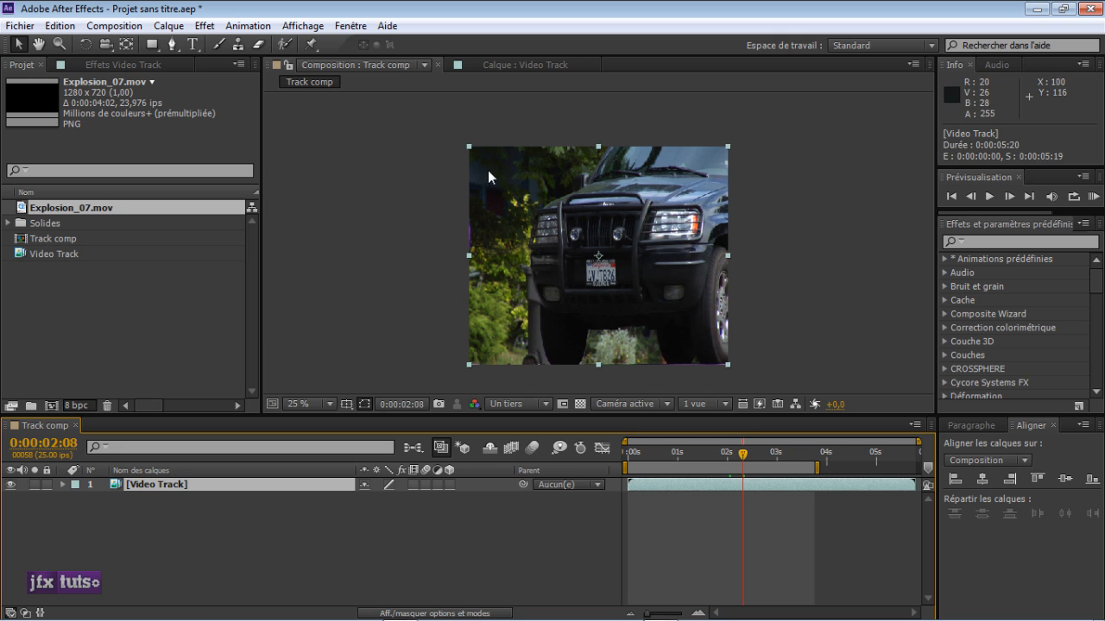
left_click(988, 429)
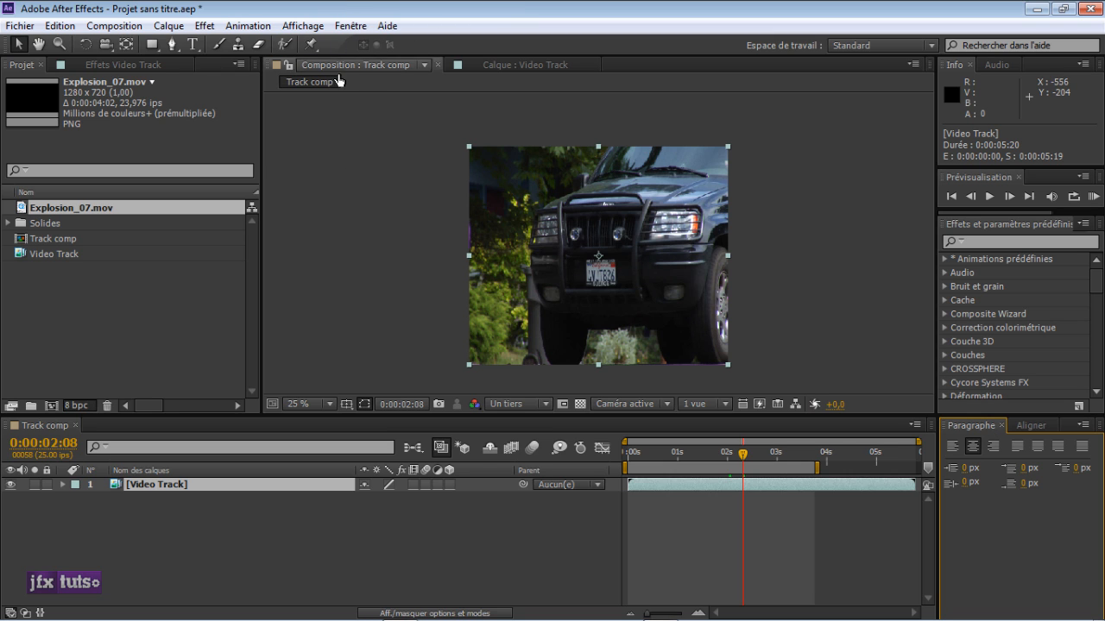
left_click(349, 26)
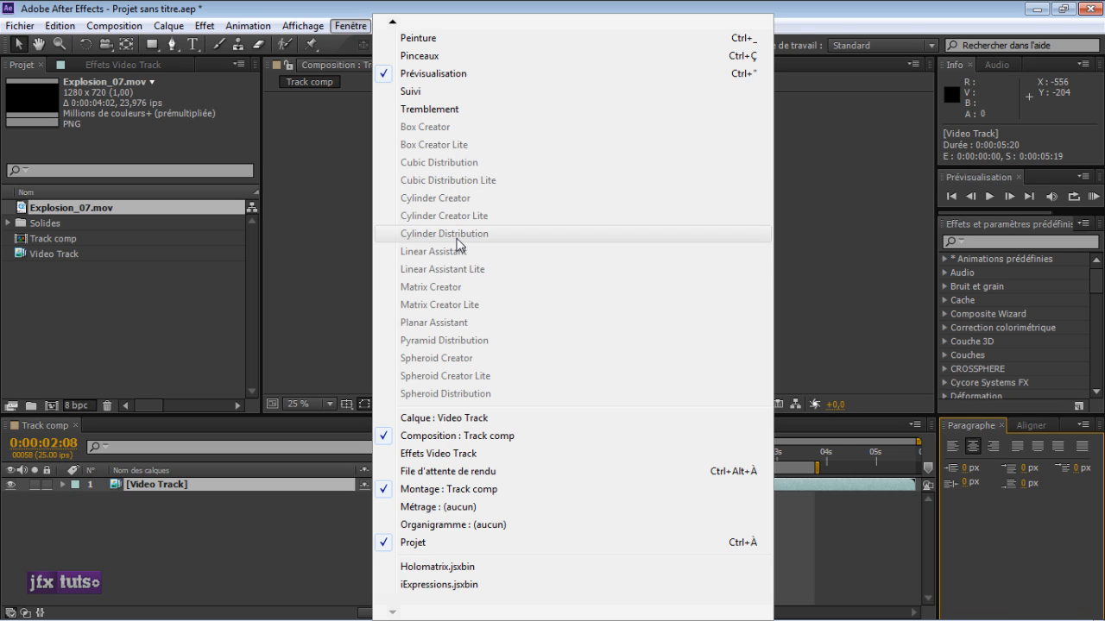
left_click(449, 94)
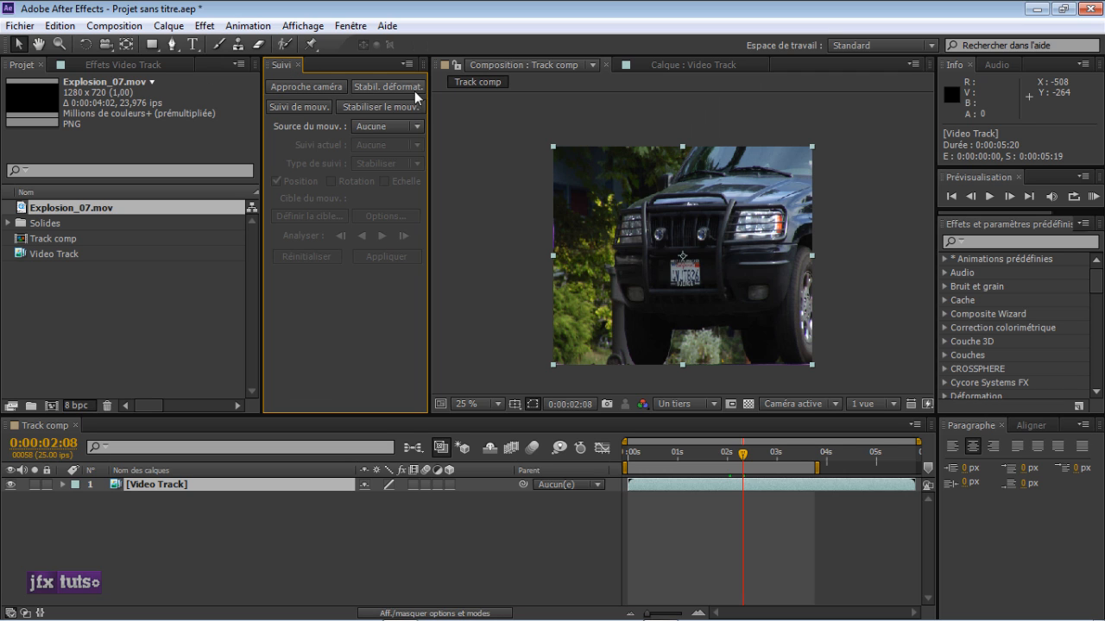
left_click_drag(429, 94, 467, 93)
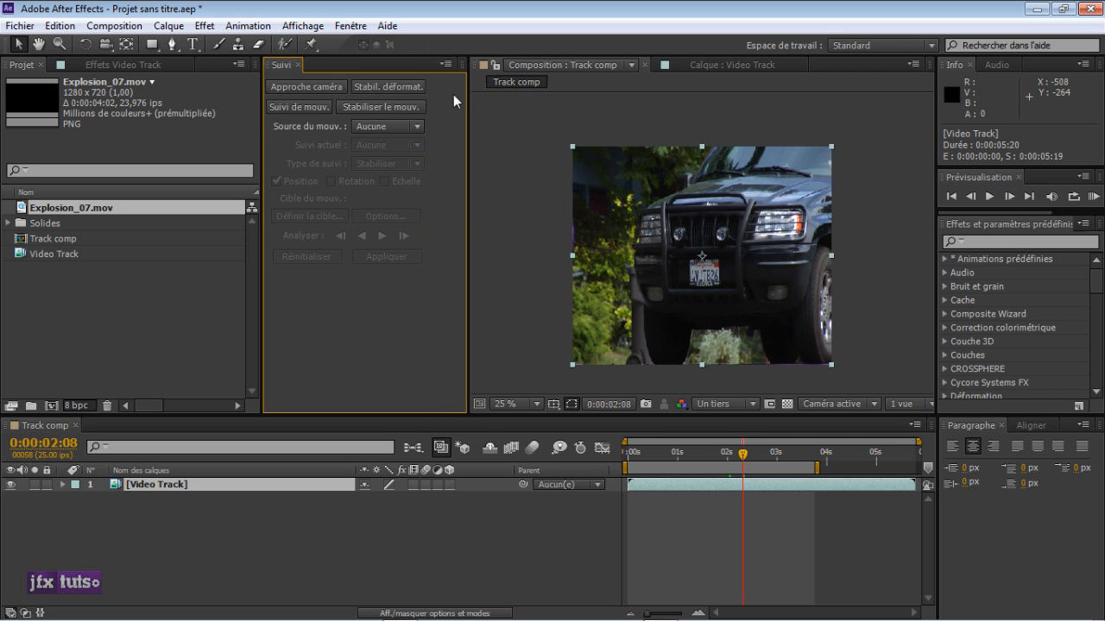
left_click_drag(259, 119, 191, 118)
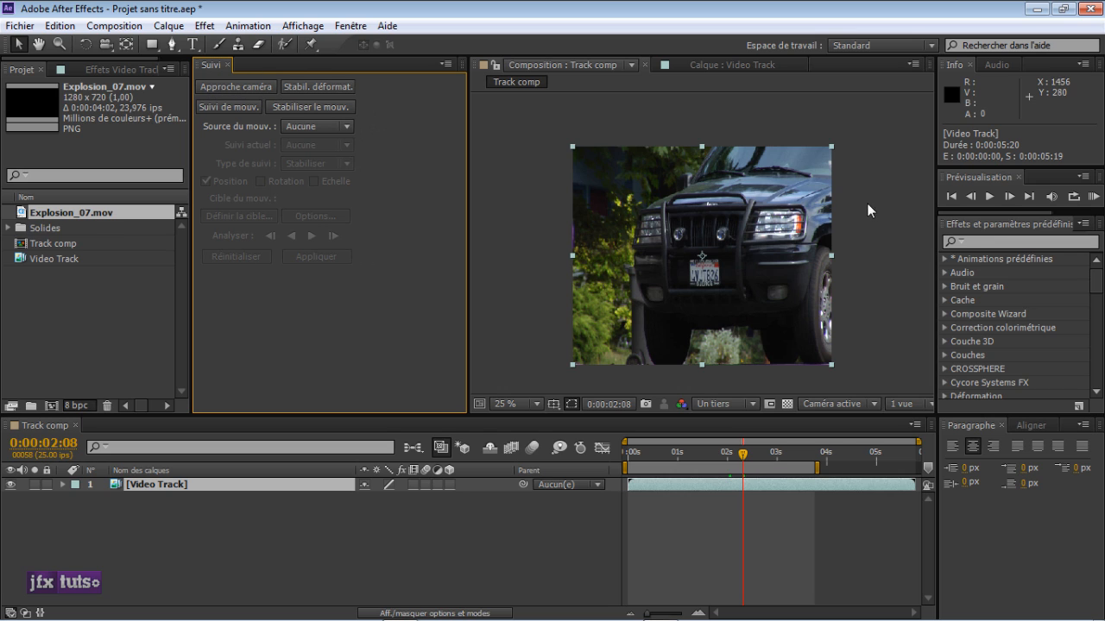
left_click(982, 243)
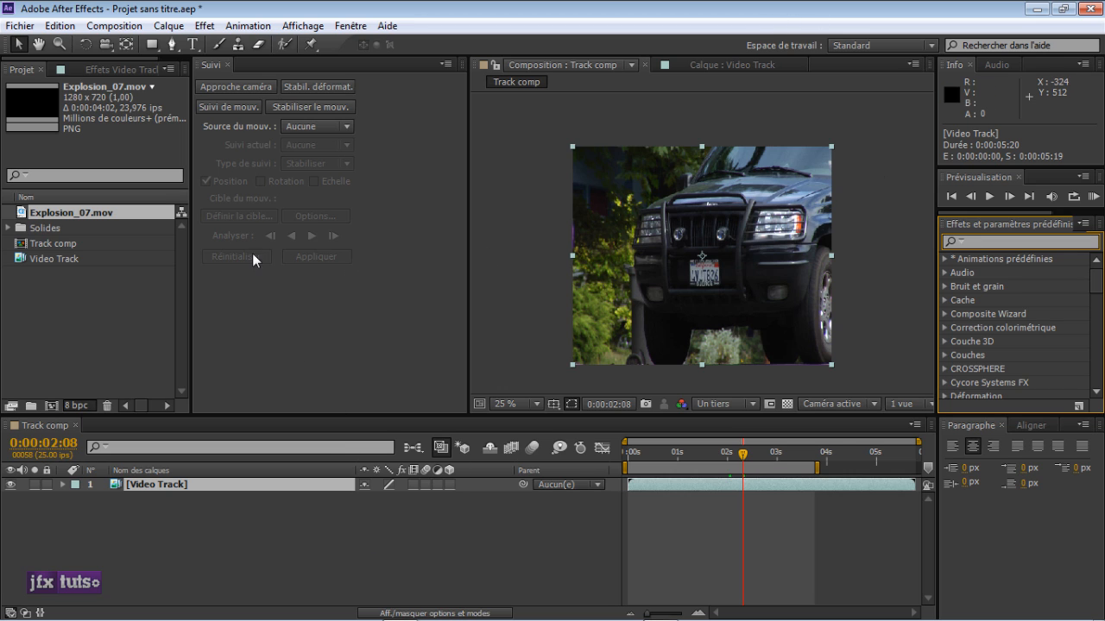
left_click(213, 70)
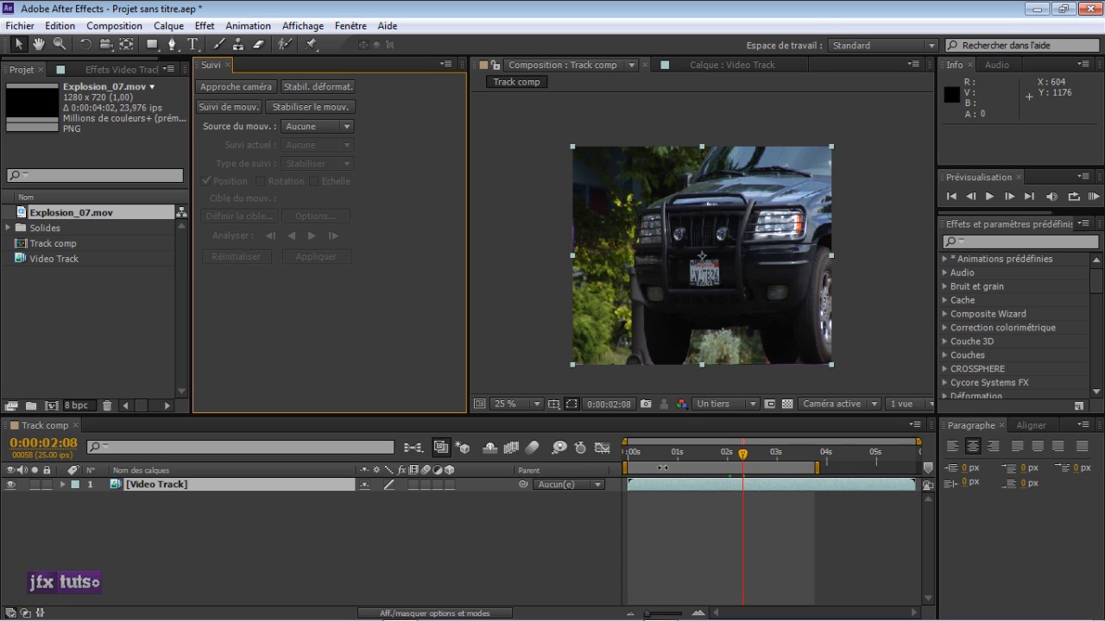
End the work area at 0:00:03:13, zoom the time ruler in on the first three seconds, and widen the timeline.
left_click_drag(658, 456, 631, 457)
mouse_move(820, 469)
left_mouse_down()
mouse_move(891, 468)
mouse_move(846, 455)
mouse_move(764, 458)
mouse_move(815, 456)
mouse_move(803, 457)
left_mouse_up()
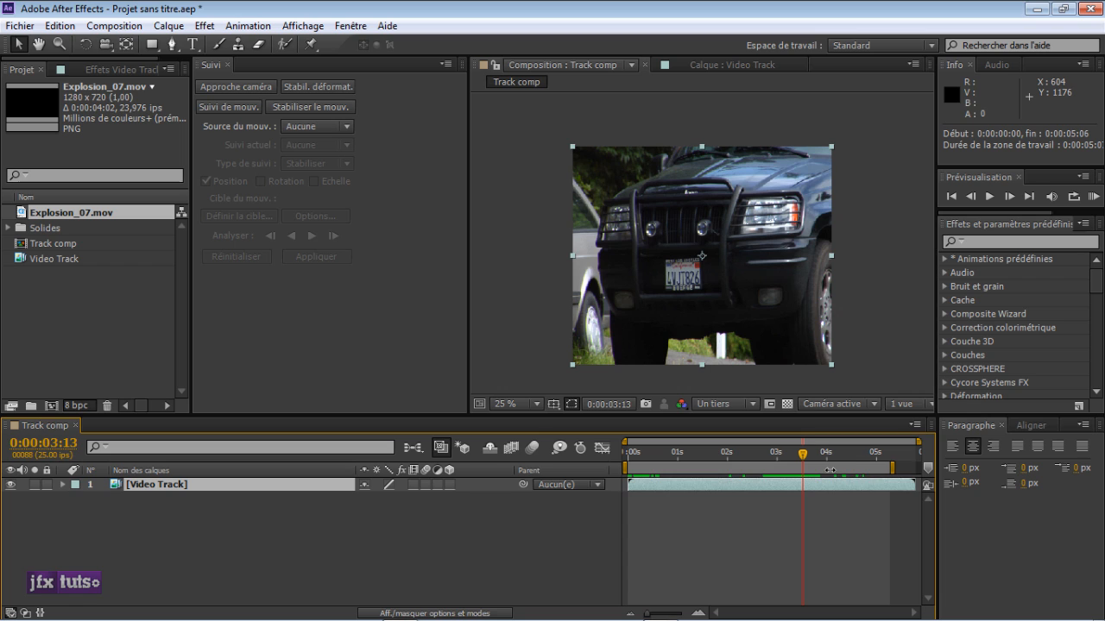
left_click_drag(896, 468, 807, 468)
left_click(644, 453)
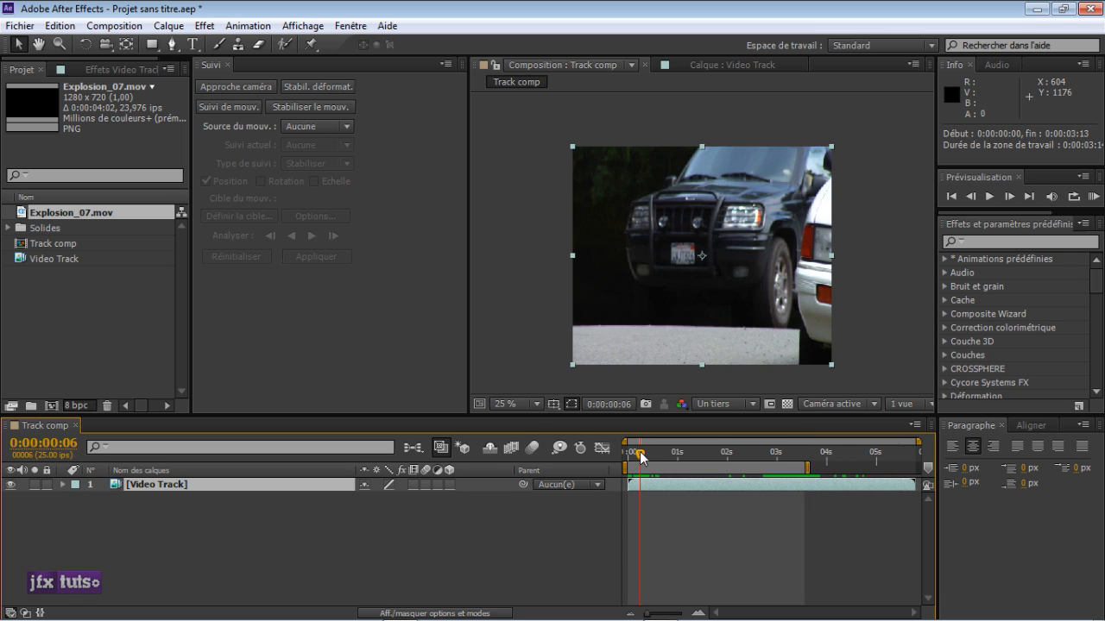
left_click(662, 615)
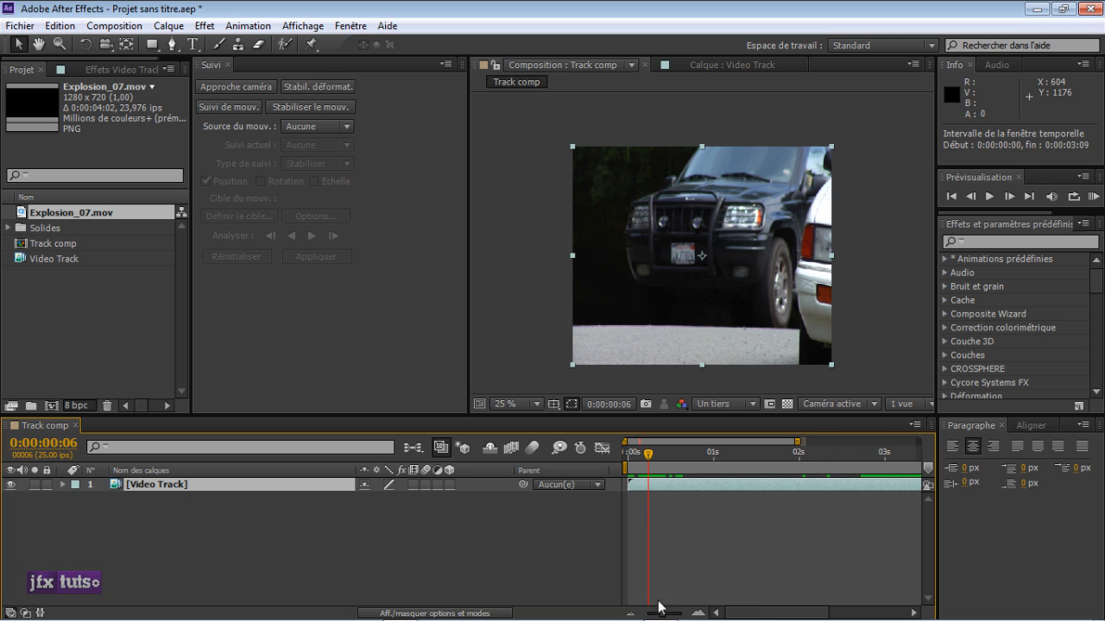
left_click_drag(943, 428, 973, 428)
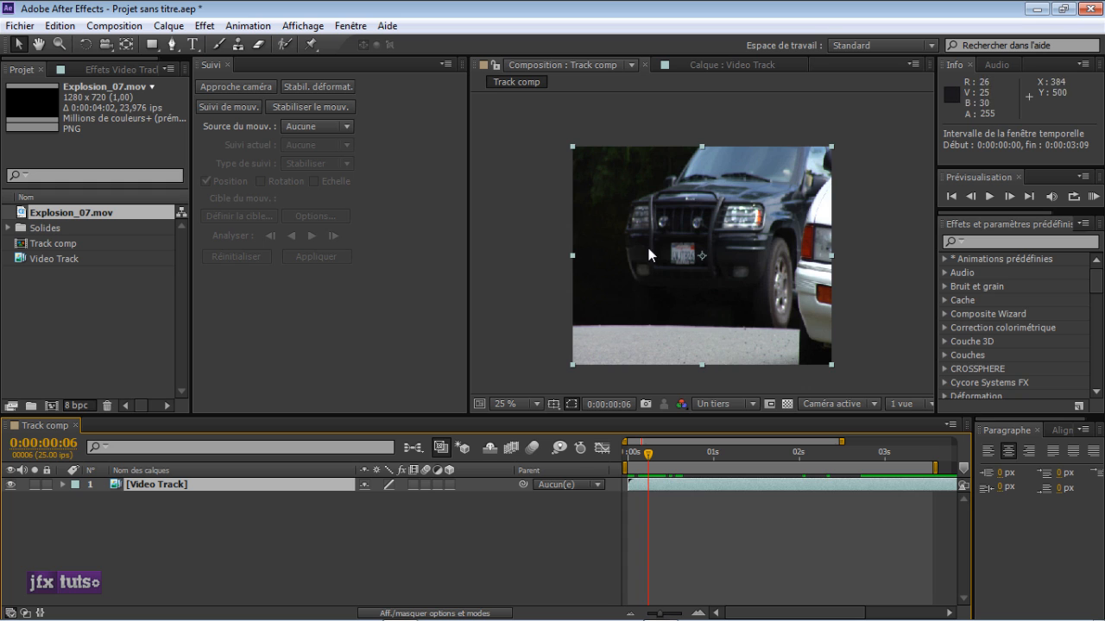
Create a text layer reading "CAR" over the vehicle footage at 0:00:01:17.
scroll(598, 253, "up", 2)
scroll(598, 253, "down", 2)
left_click_drag(648, 453, 771, 455)
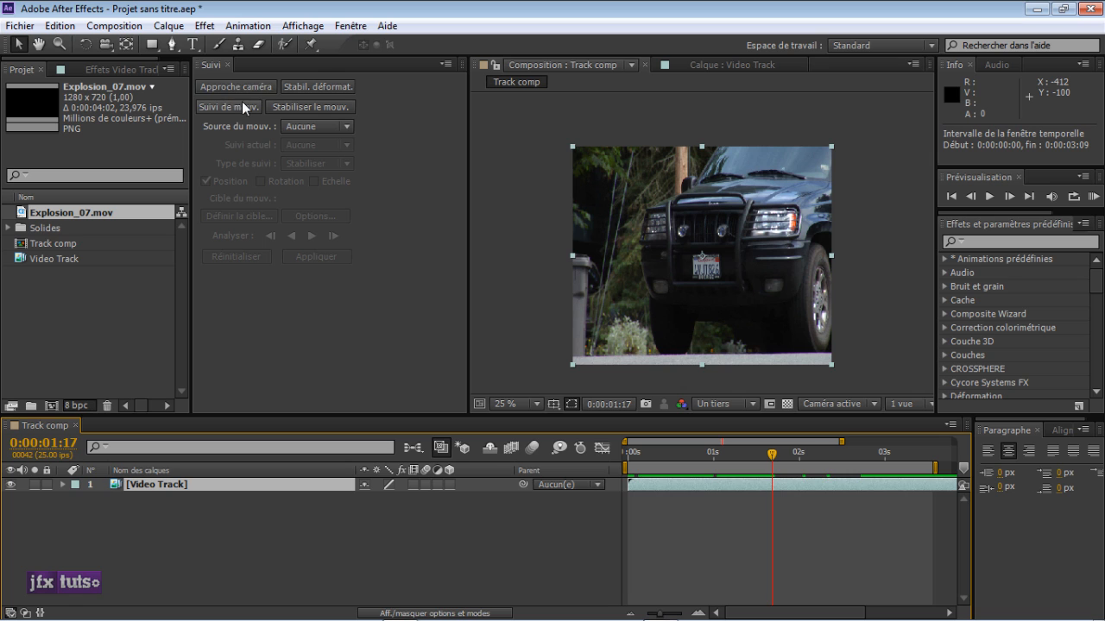
left_click(203, 563)
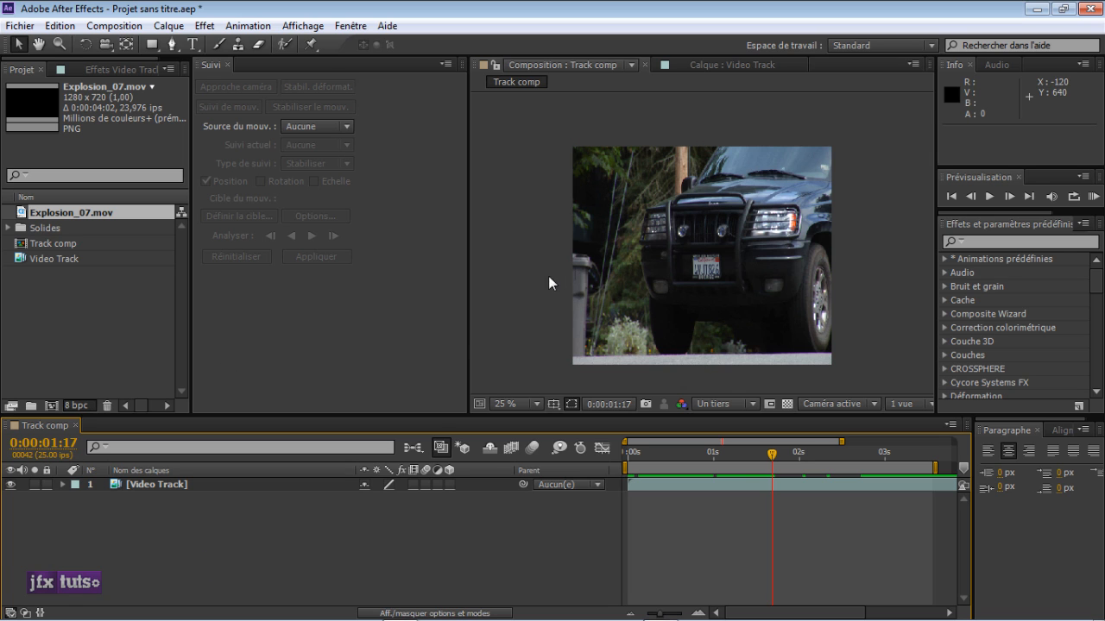
scroll(681, 207, "up", 2)
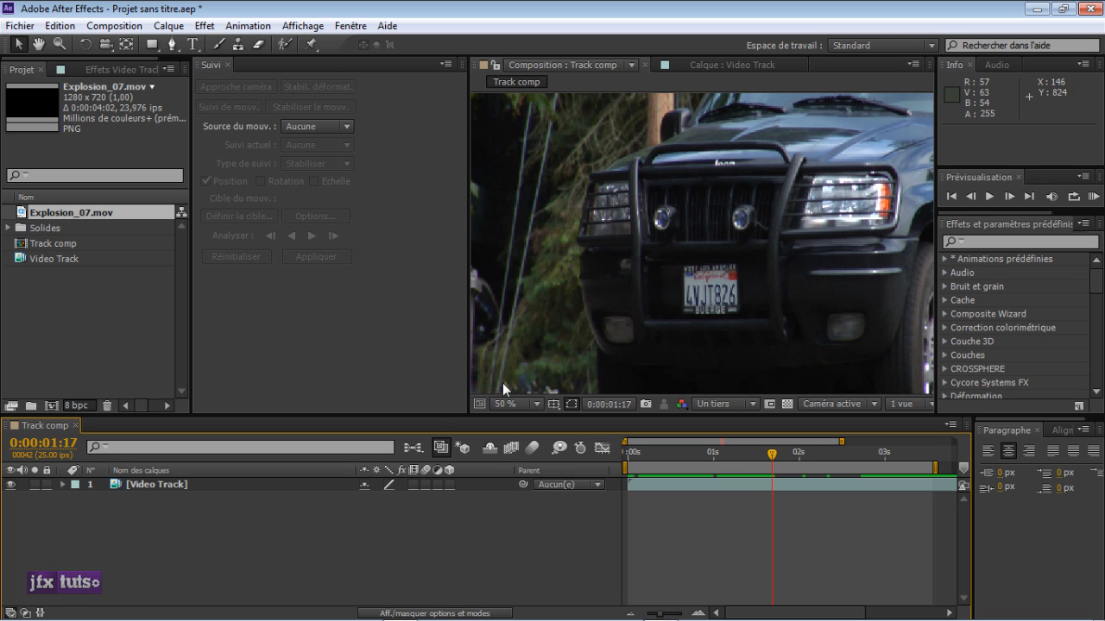
right_click(303, 521)
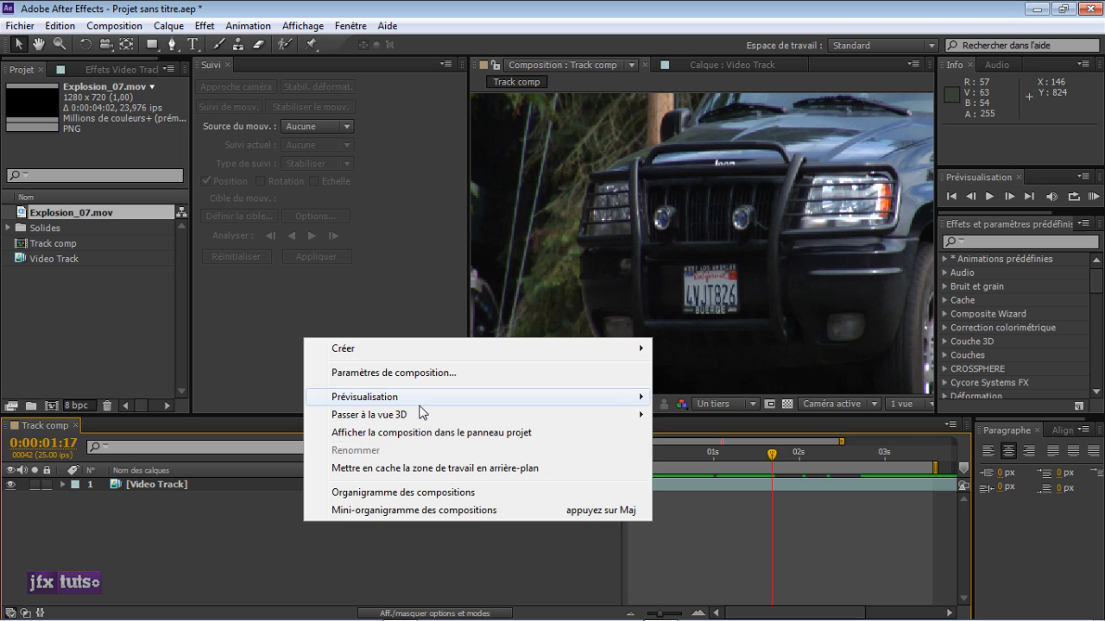
mouse_move(426, 350)
left_click(747, 372)
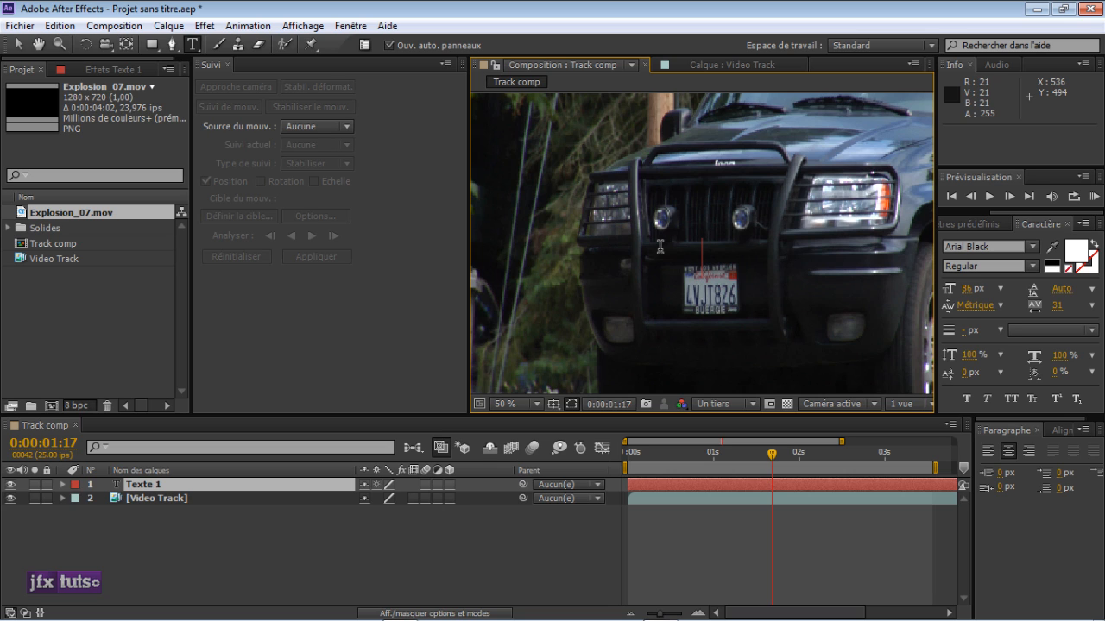
type("CAR")
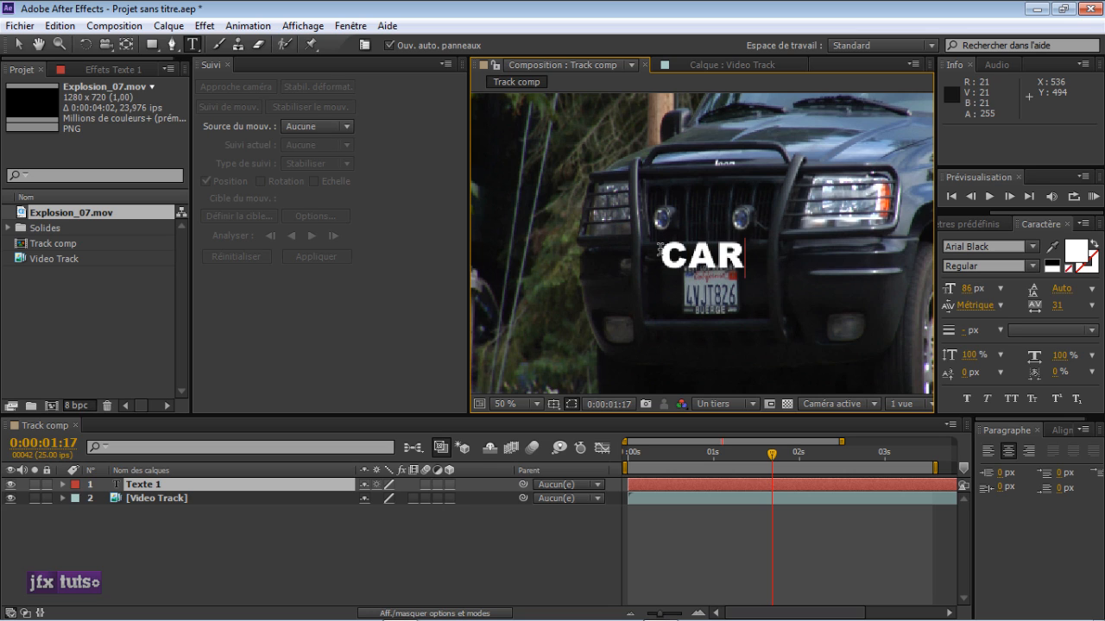
left_click(535, 509)
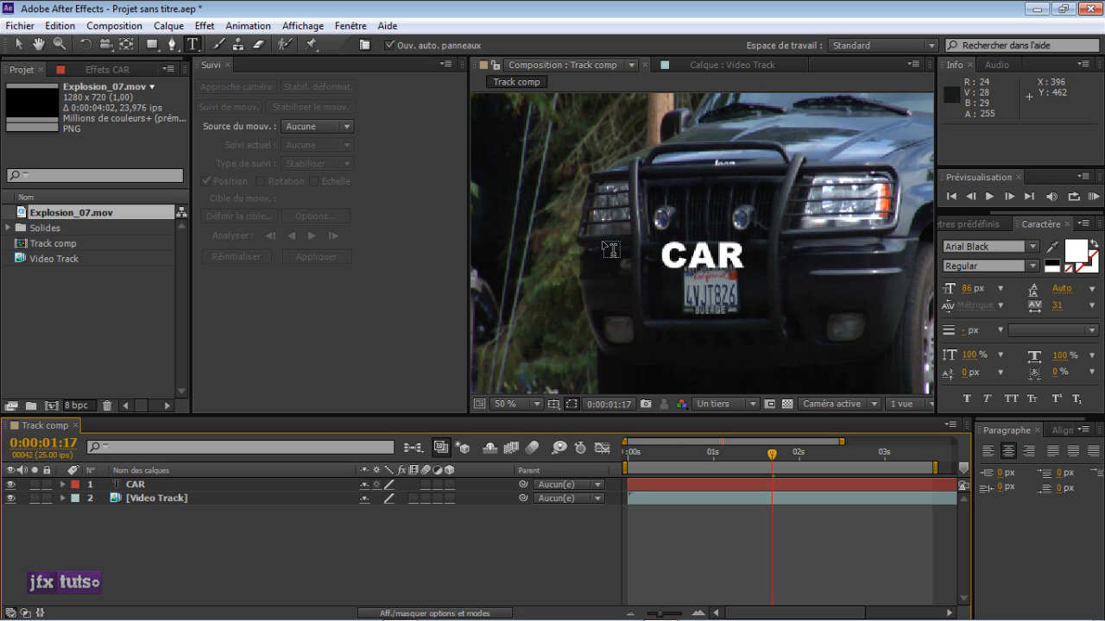
Move the CAR text up to the top of the vehicle's grille, at about position 640, 364.
key("v")
left_click_drag(701, 259, 700, 189)
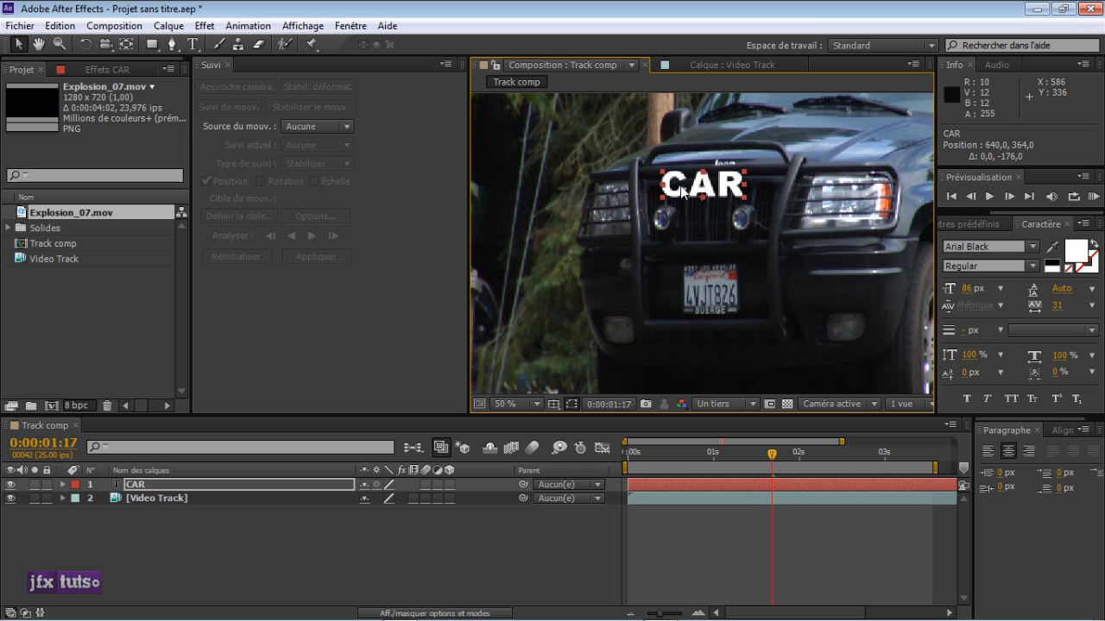
scroll(698, 245, "down", 3)
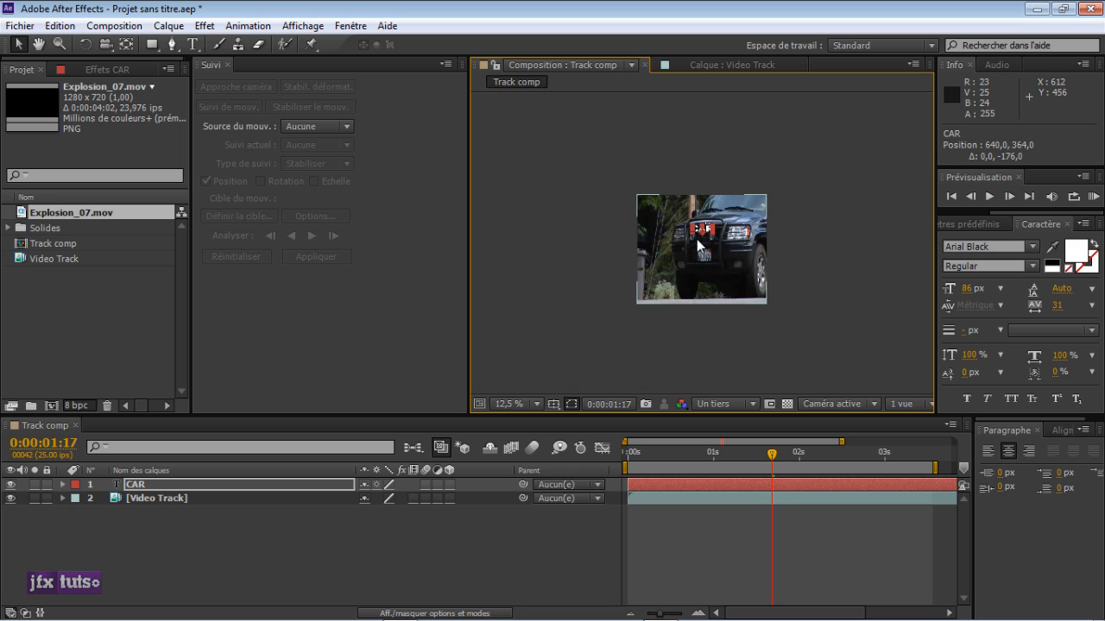
scroll(698, 246, "up", 3)
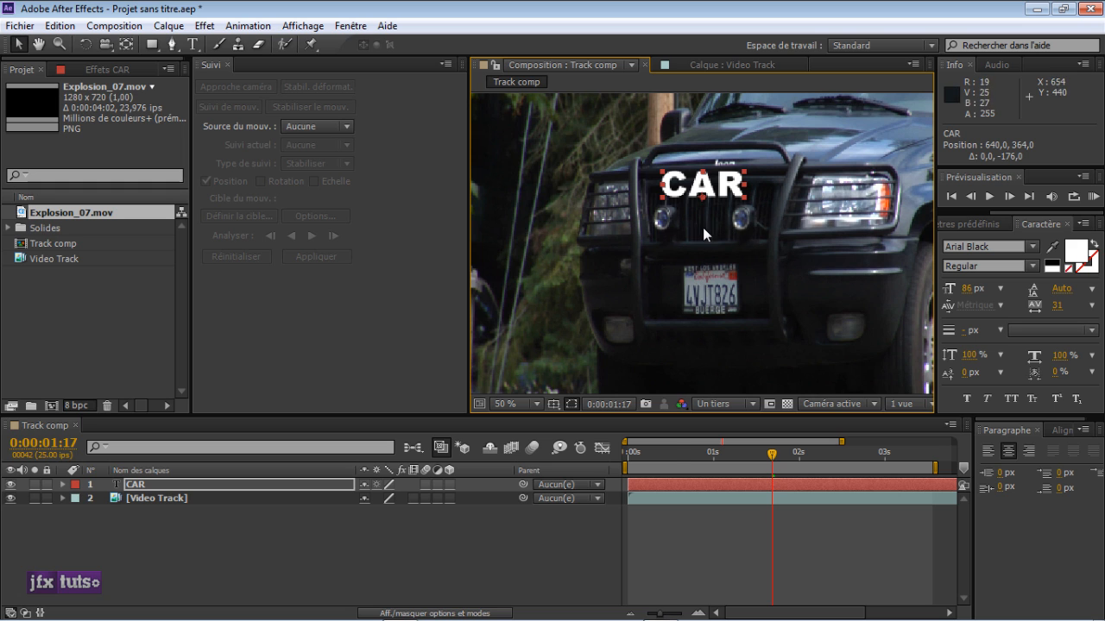
At 0:00:00:00, reposition the CAR text over the vehicle's hood edge at about position 504, 306.
left_click_drag(665, 455, 626, 454)
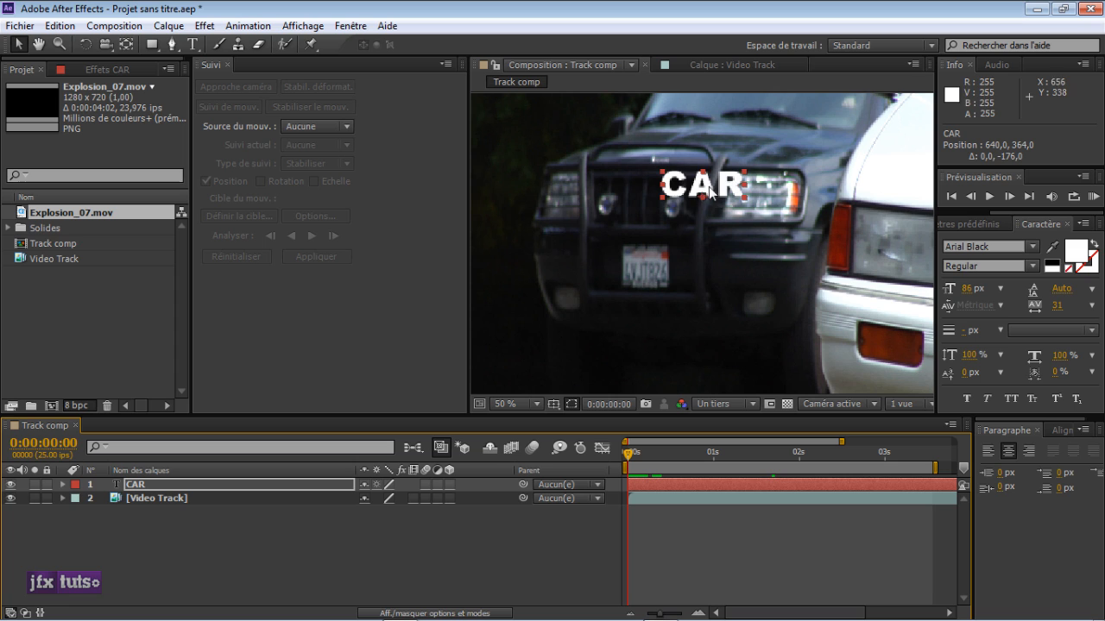
left_click_drag(710, 190, 656, 178)
left_click_drag(719, 452, 613, 451)
left_click_drag(666, 178, 665, 166)
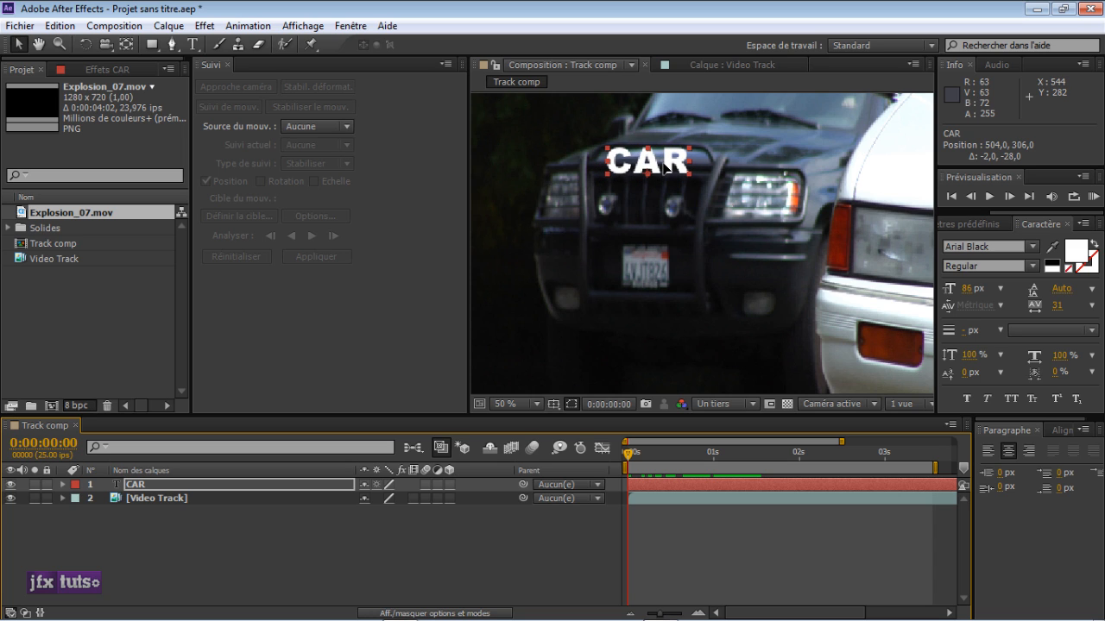
Enable keyframing for the CAR layer's Position and Rotation at 0:00:00:00.
key("period")
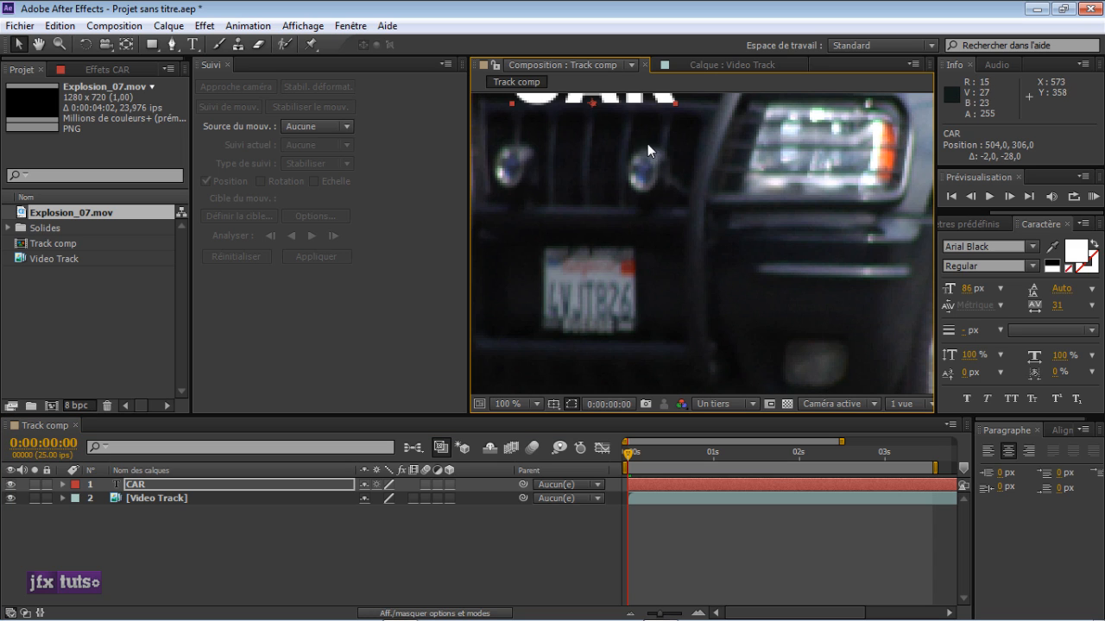
key("space")
left_click_drag(647, 145, 632, 223)
key("comma")
key("space")
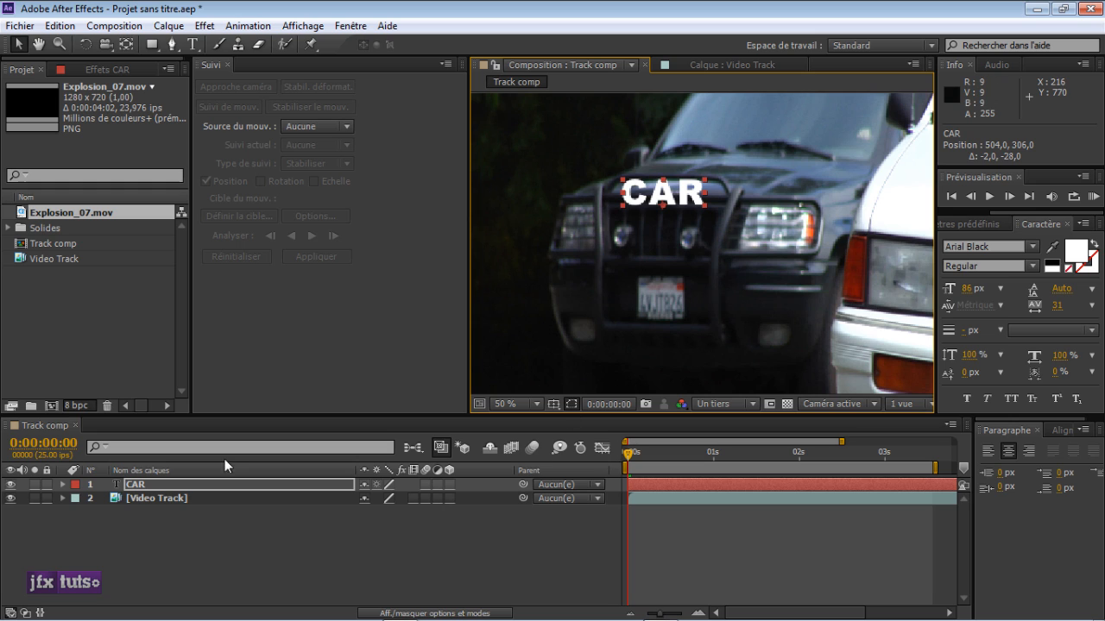
left_click(202, 484)
left_click(64, 485)
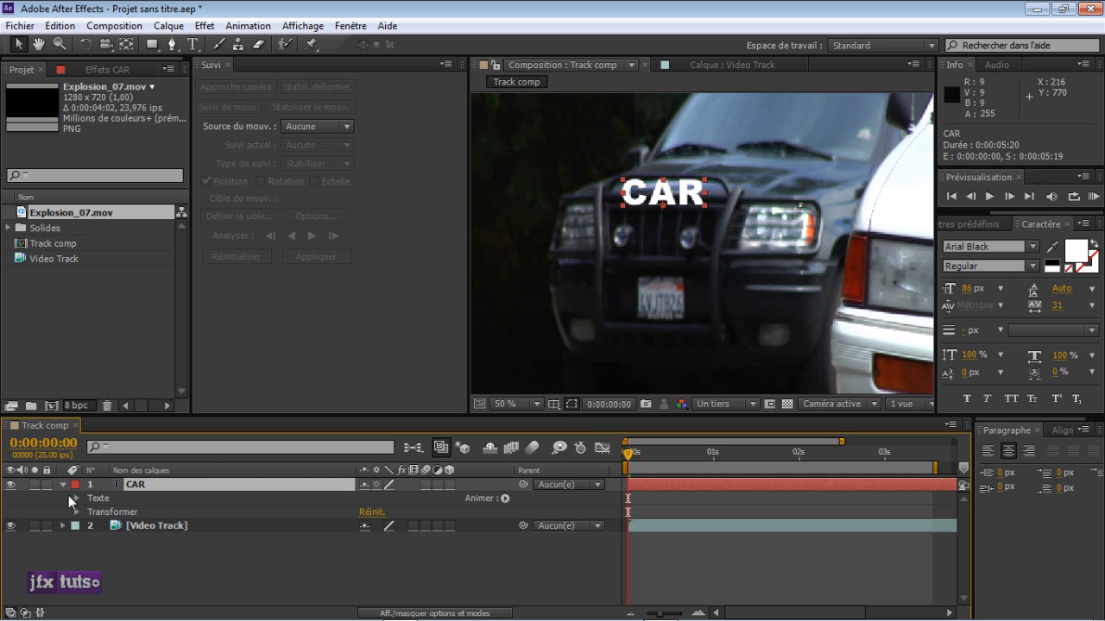
left_click(77, 512)
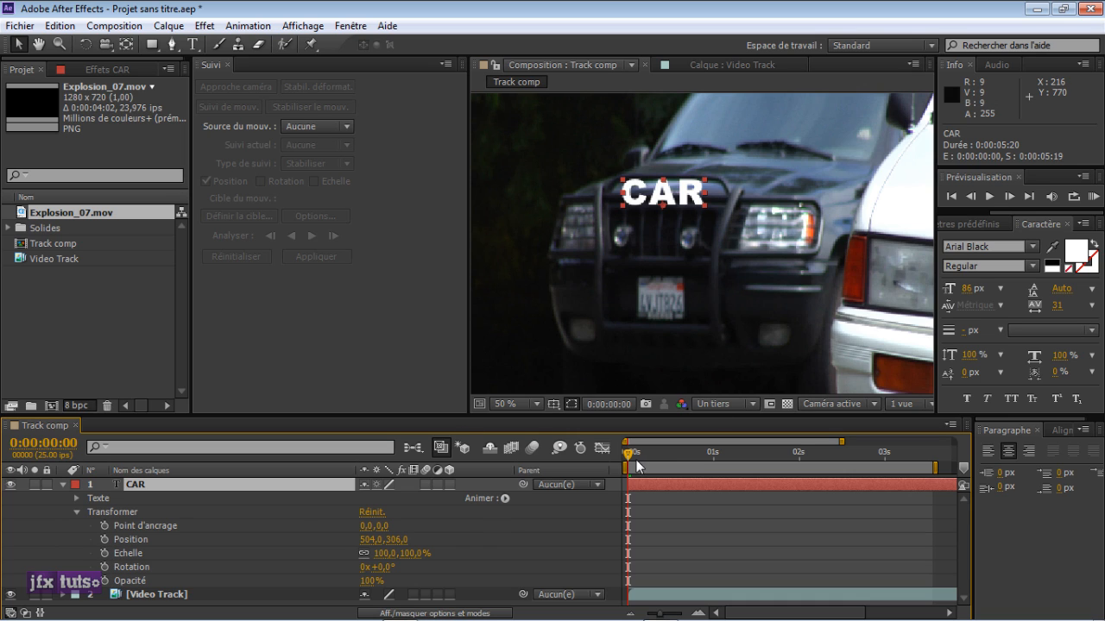
left_click(105, 540)
left_click(105, 568)
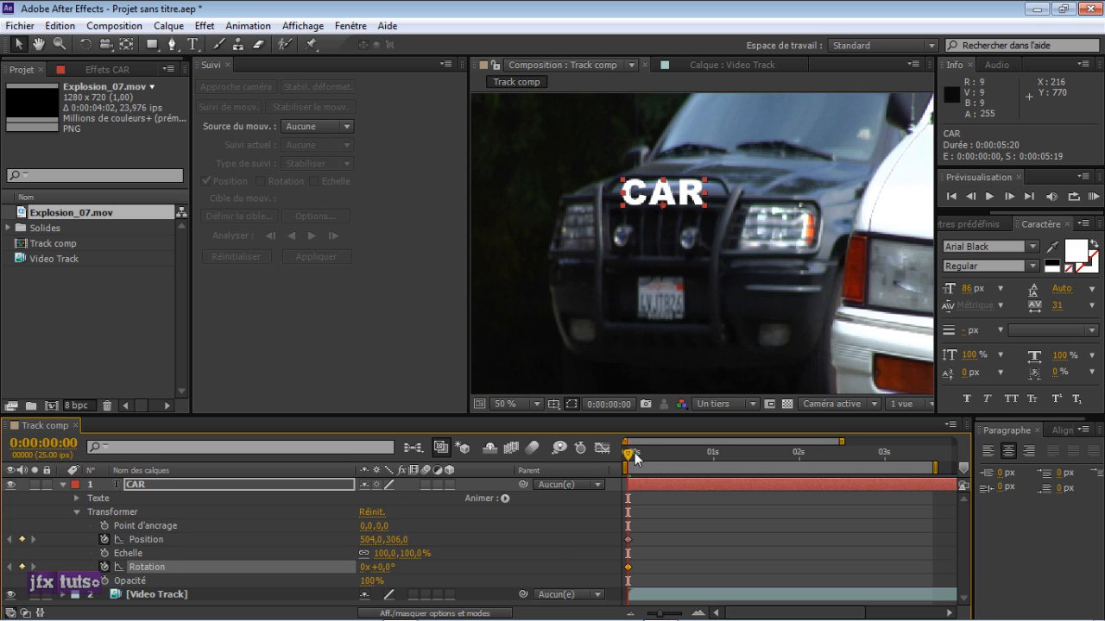
At 0:00:00:12, move the CAR text to about position 584, 274 above the grille to add a Position keyframe.
left_click_drag(628, 455, 669, 455)
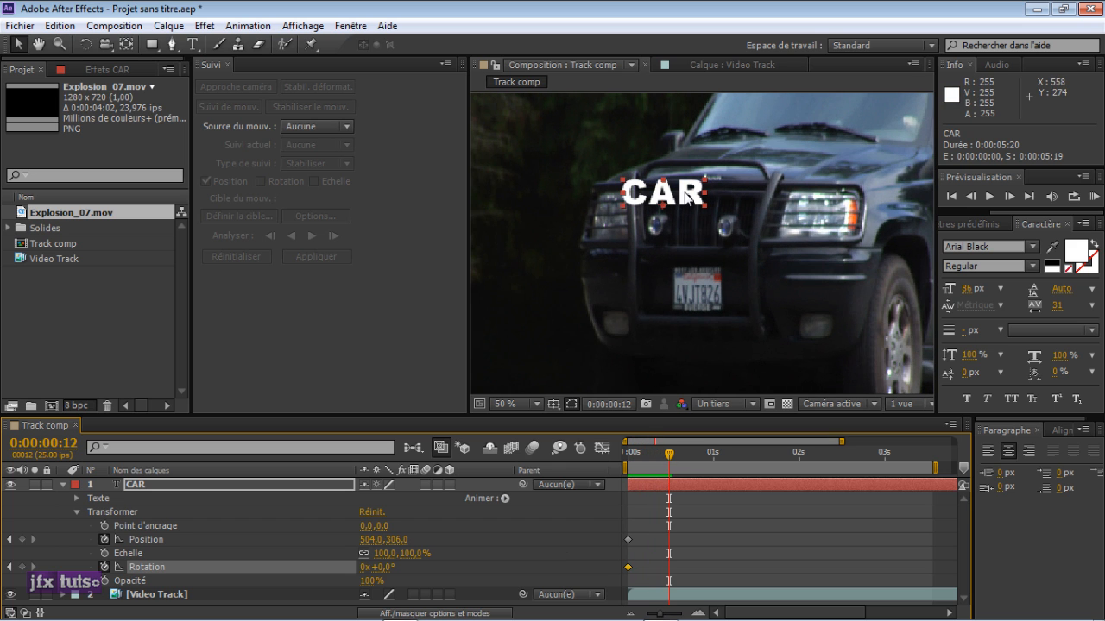
left_click_drag(682, 200, 716, 186)
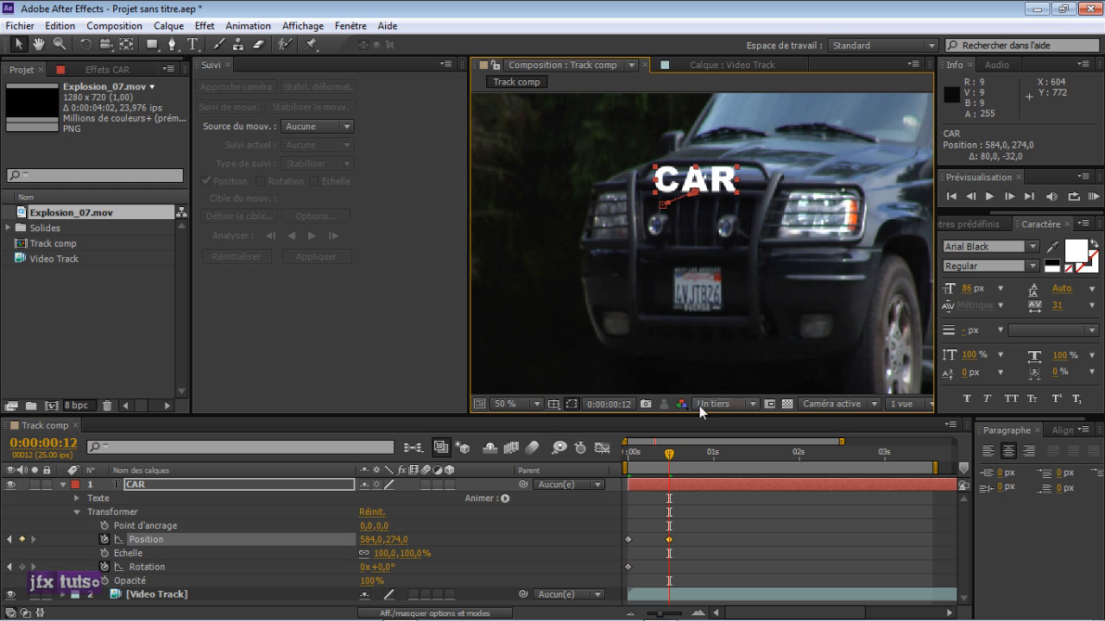
Keep the CAR text on the vehicle's grille with Position keyframes shortly after one second and at 0:00:01:20, the latter at about position 660, 328.
left_click_drag(668, 457, 717, 455)
left_click_drag(701, 175, 738, 167)
left_click_drag(720, 454, 782, 458)
left_click_drag(740, 167, 732, 201)
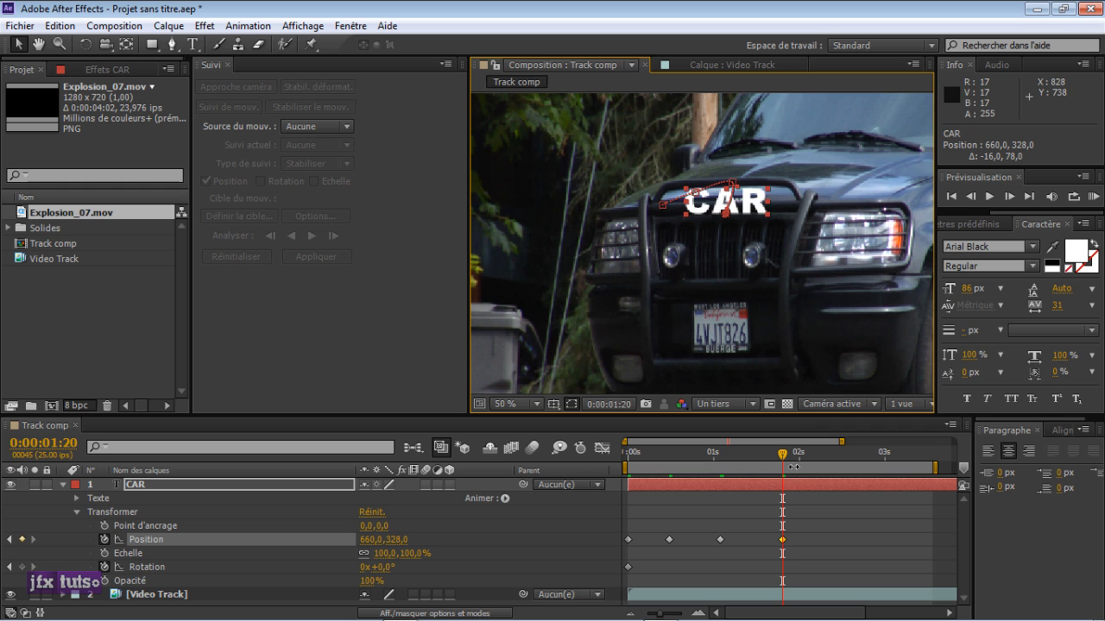
Add CAR Position keyframes above the grille at about 702, 298 before three seconds and about 712, 278 at 0:00:03:04, and scrub through the animation.
left_click_drag(784, 458, 858, 464)
left_click_drag(731, 213, 742, 194)
left_click_drag(858, 454, 899, 458)
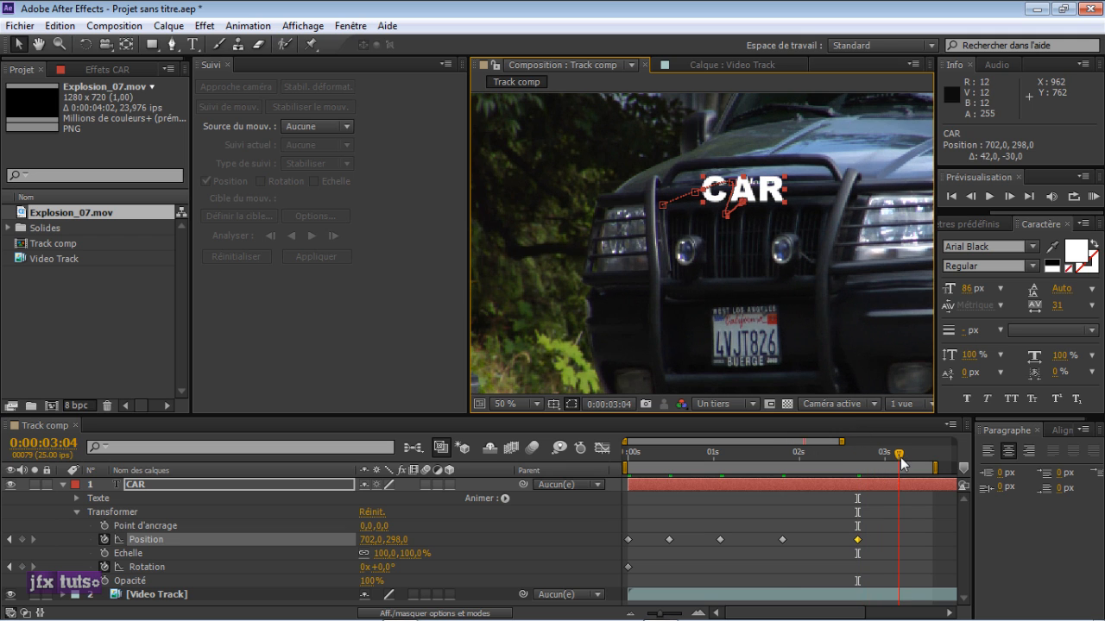
left_click_drag(752, 217, 762, 208)
left_click(640, 452)
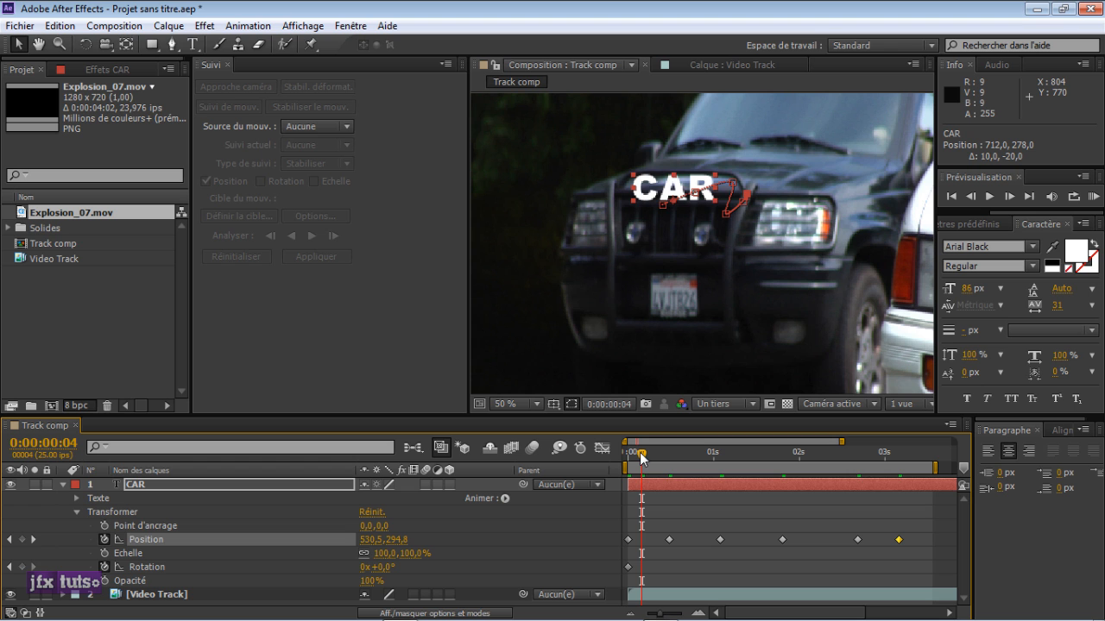
left_click_drag(640, 452, 902, 455)
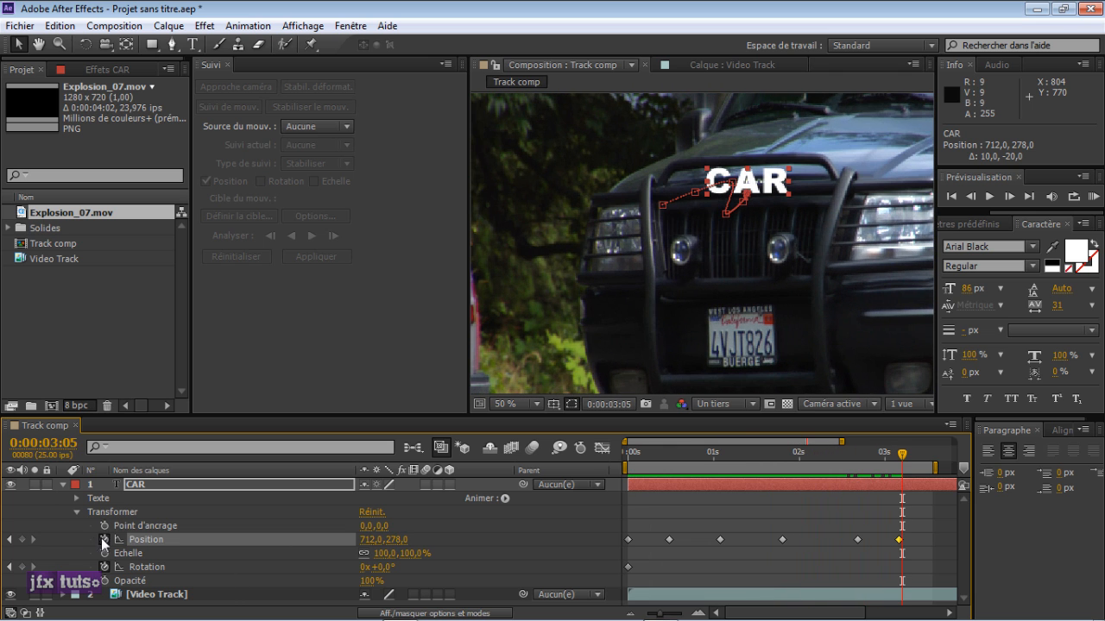
Remove all Position and Rotation keyframes from the CAR layer and collapse its Transform properties.
left_click(102, 538)
left_click(106, 567)
left_click(81, 512)
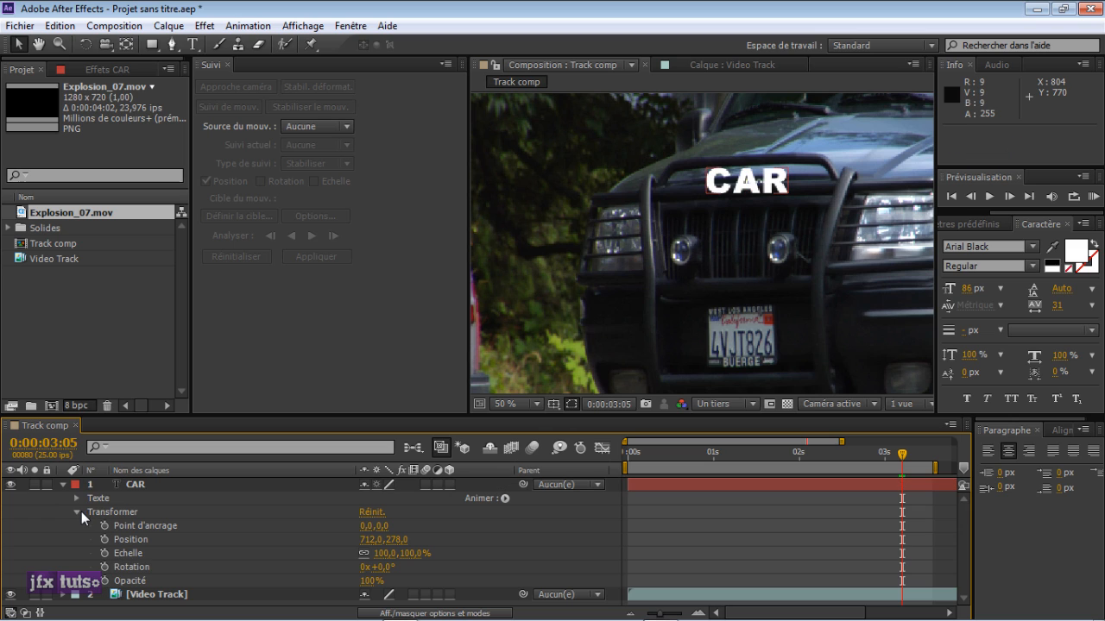
left_click(77, 512)
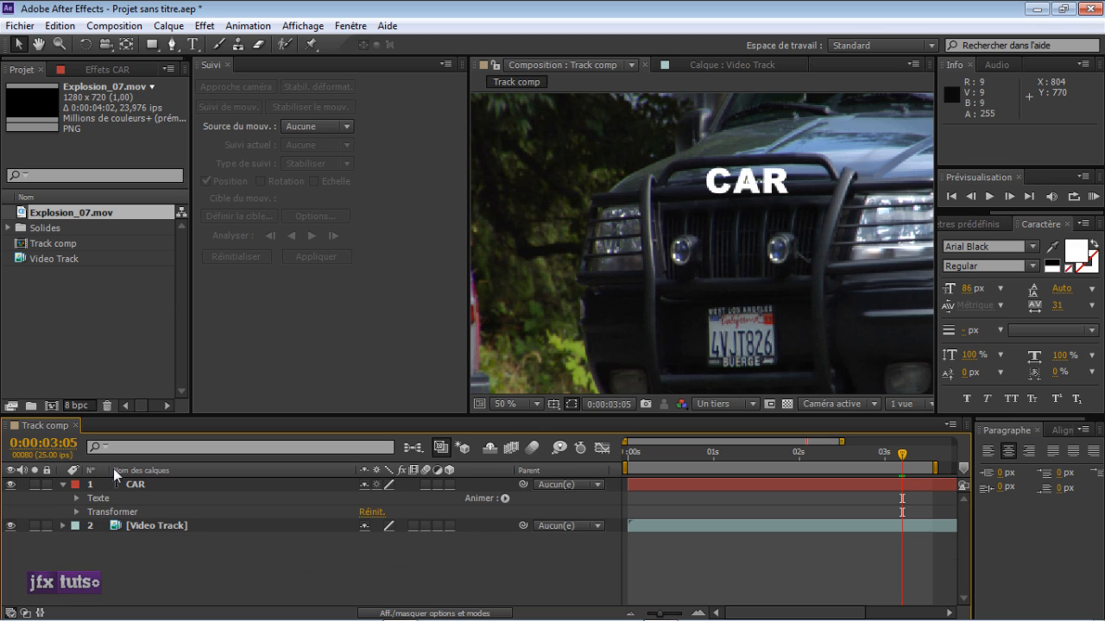
left_click(176, 483)
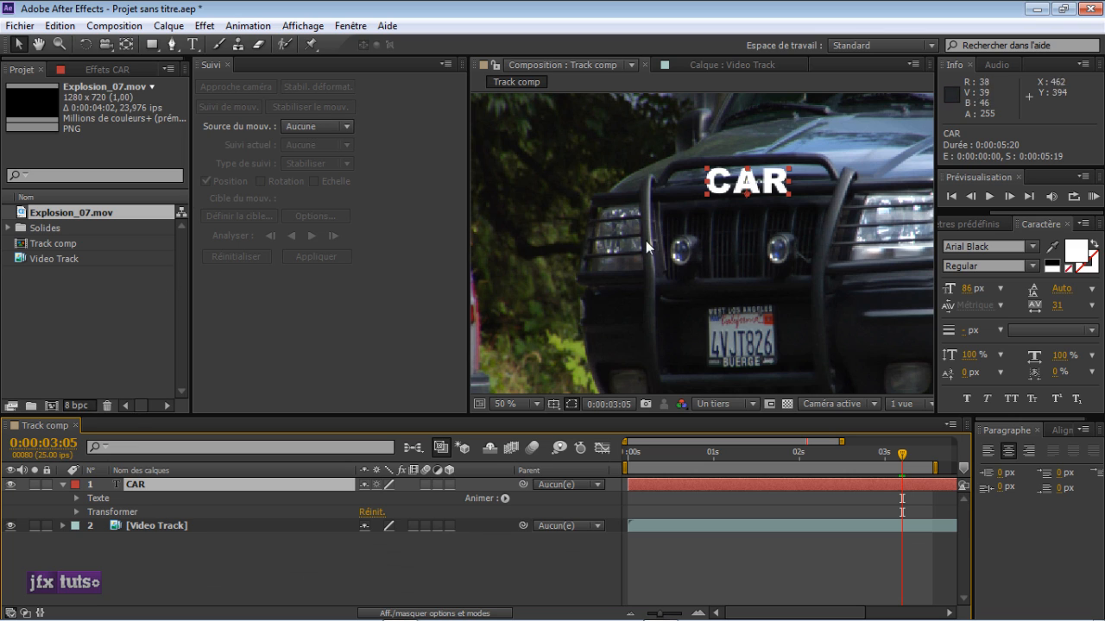
left_click(234, 525)
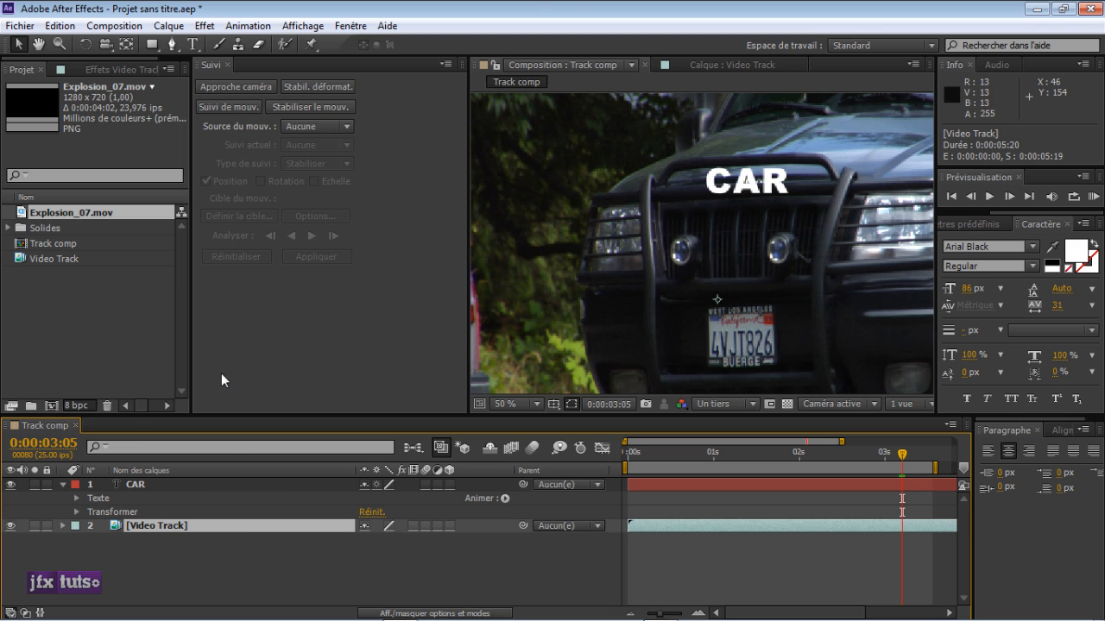
left_click(781, 65)
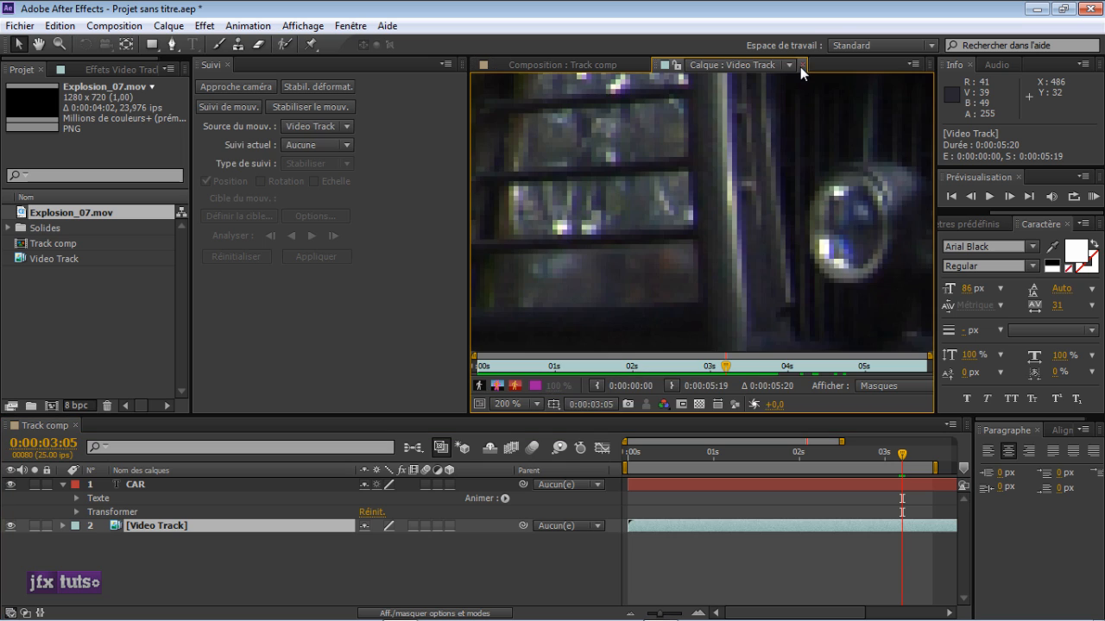
left_click(801, 65)
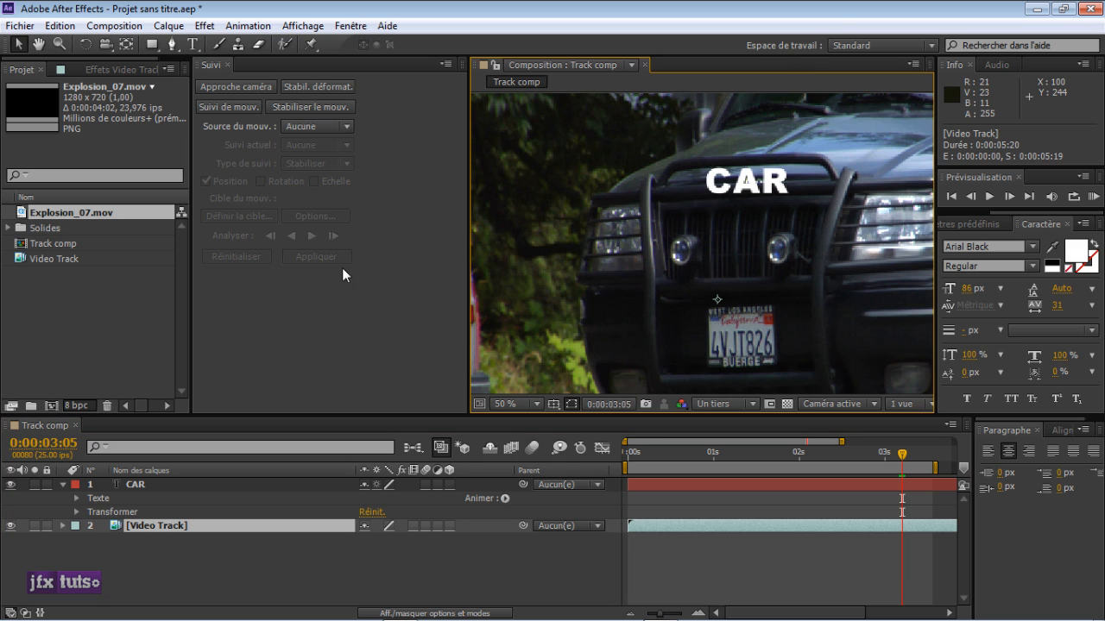
left_click(290, 307)
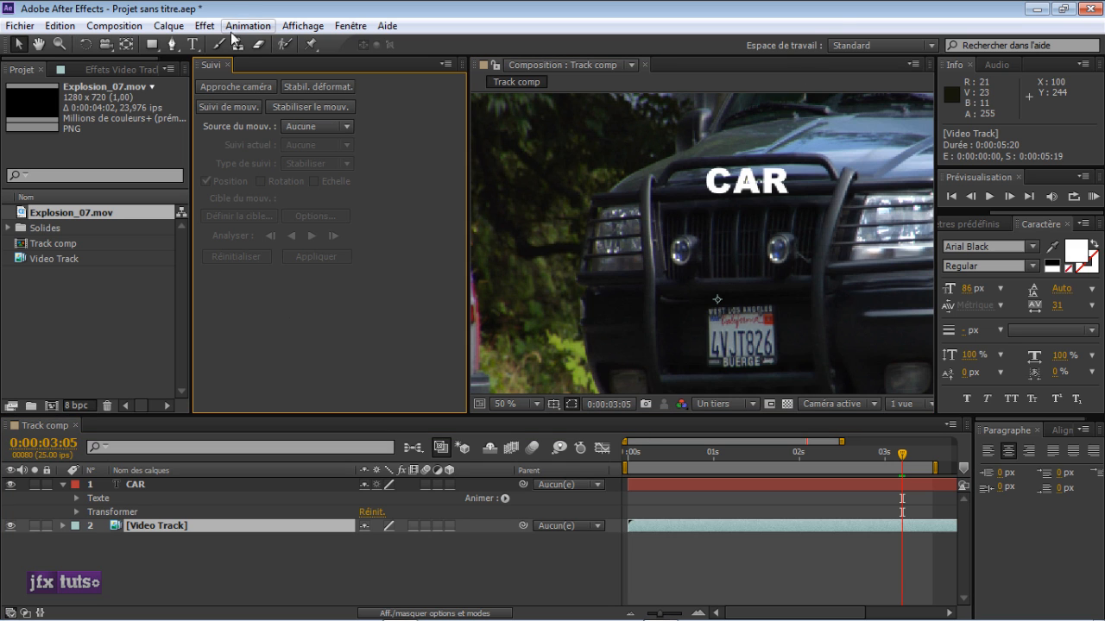
left_click(212, 528)
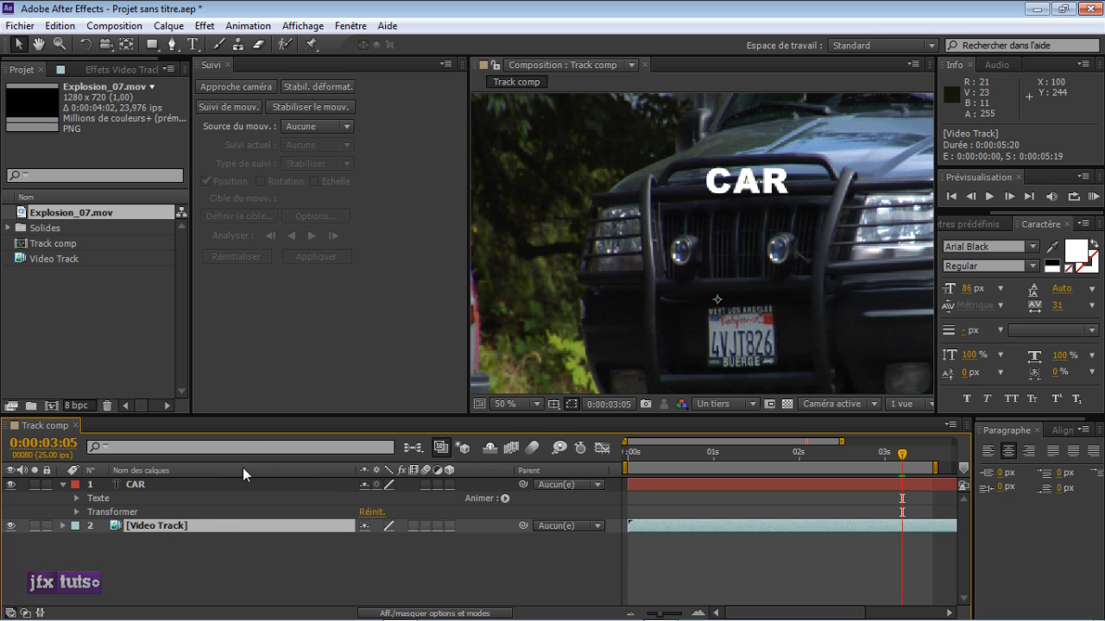
Hide the CAR layer and set the tracker's motion source to Video Track, showing the footage at 50% in its layer view.
left_click(10, 485)
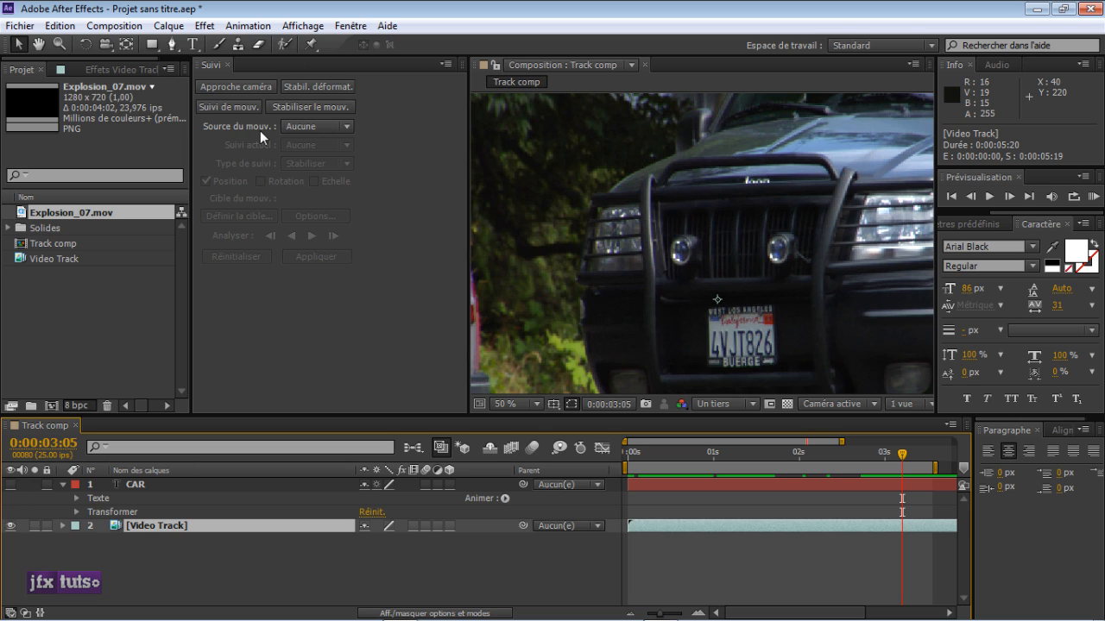
left_click(334, 129)
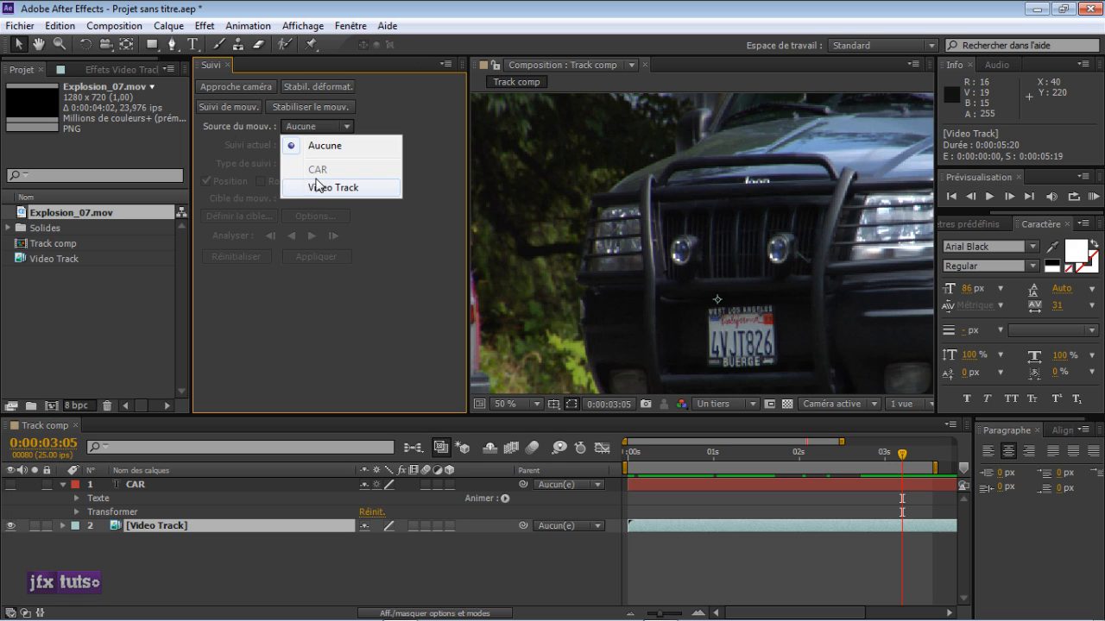
left_click(351, 189)
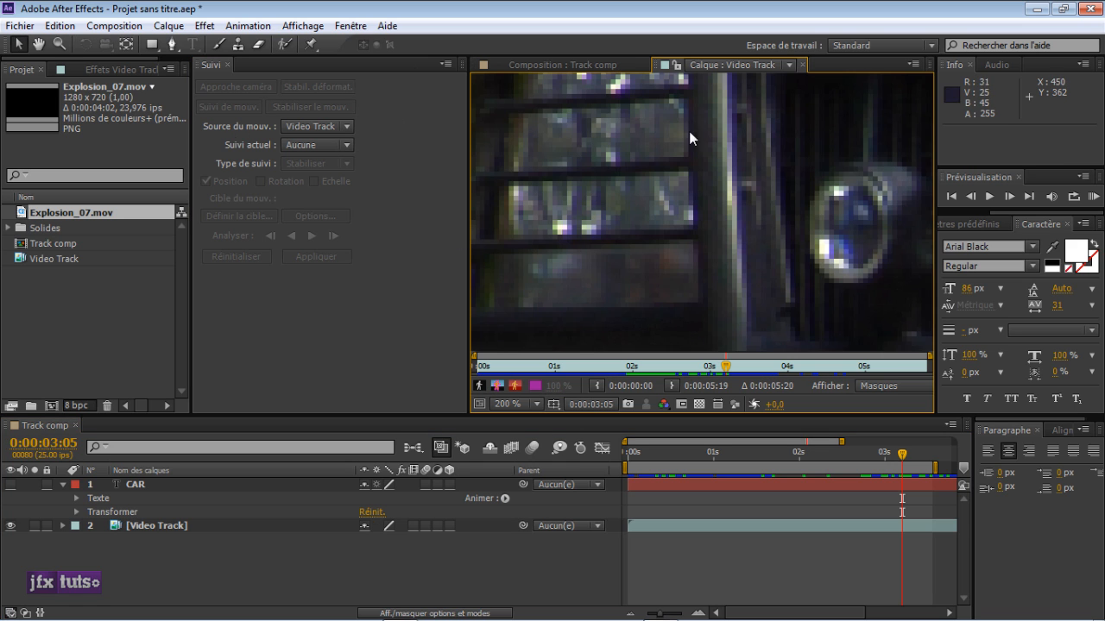
scroll(750, 137, "down", 4)
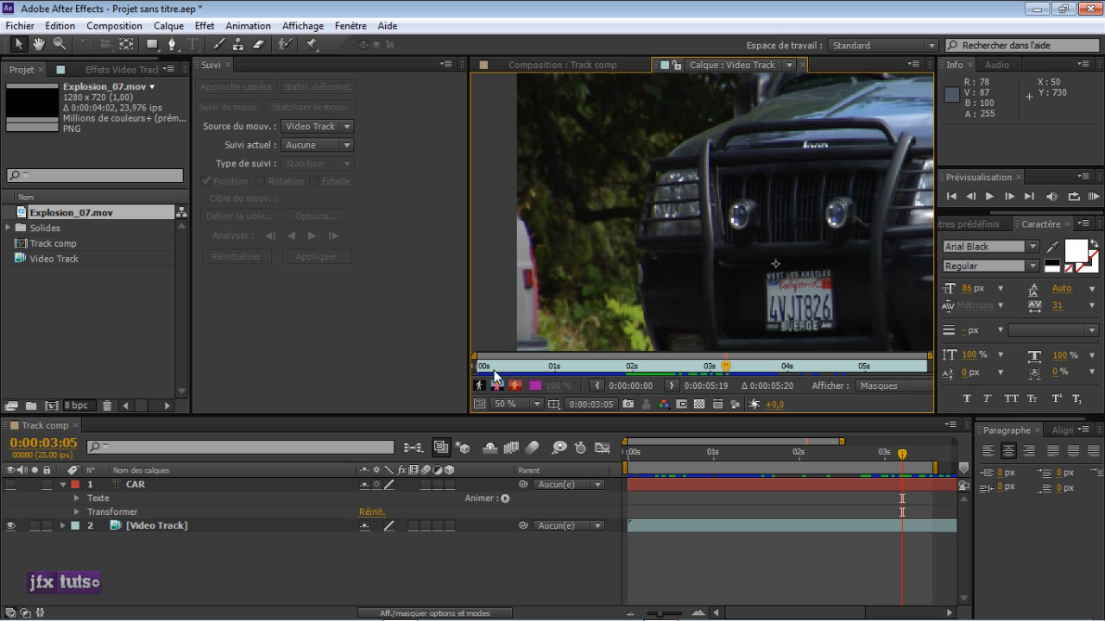
left_click(173, 526)
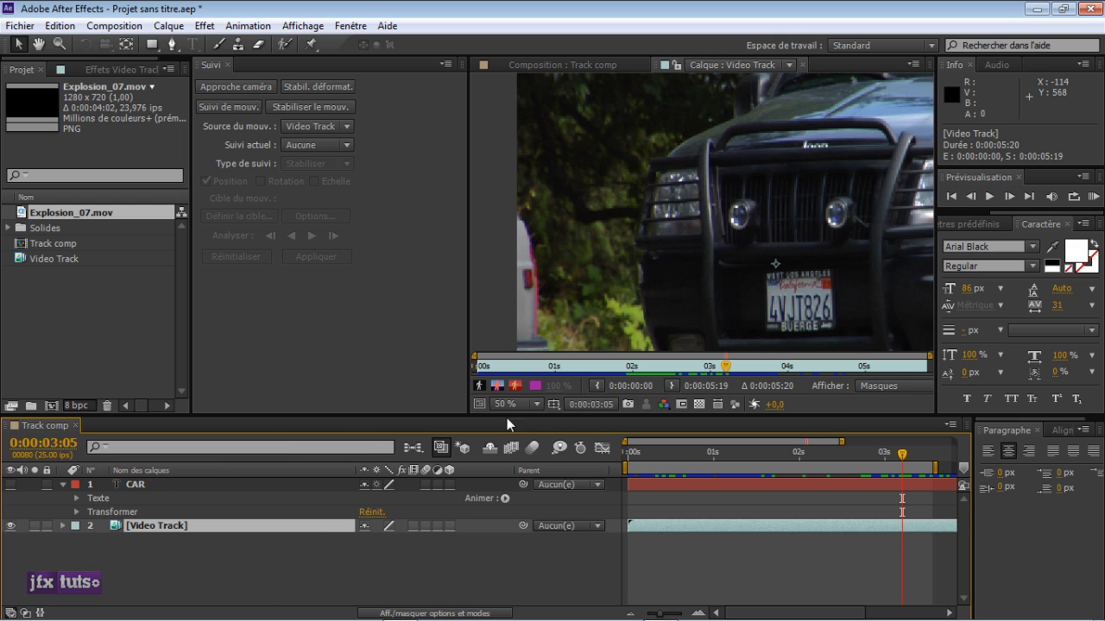
Create a null object in Track comp and rename it Control.
left_click(238, 569)
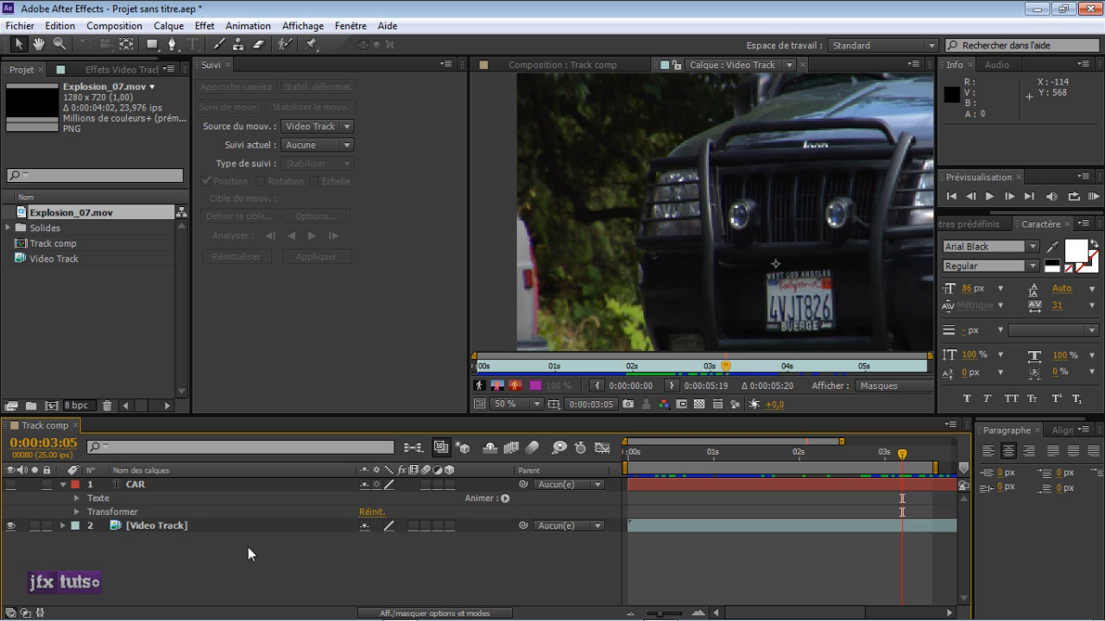
right_click(250, 560)
mouse_move(403, 387)
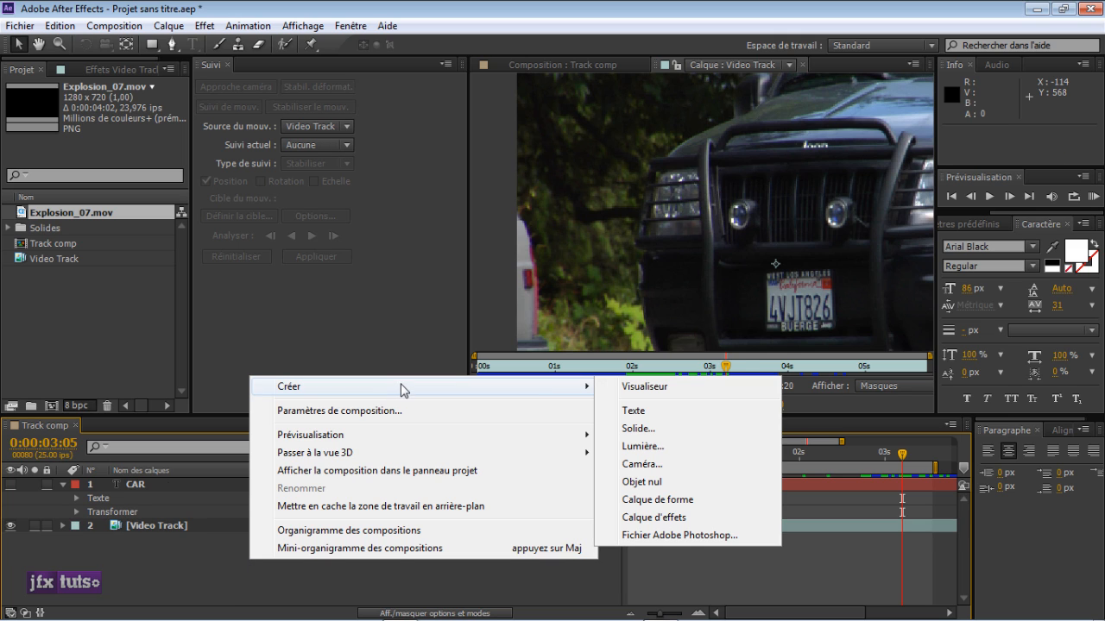
left_click(680, 483)
key("Return")
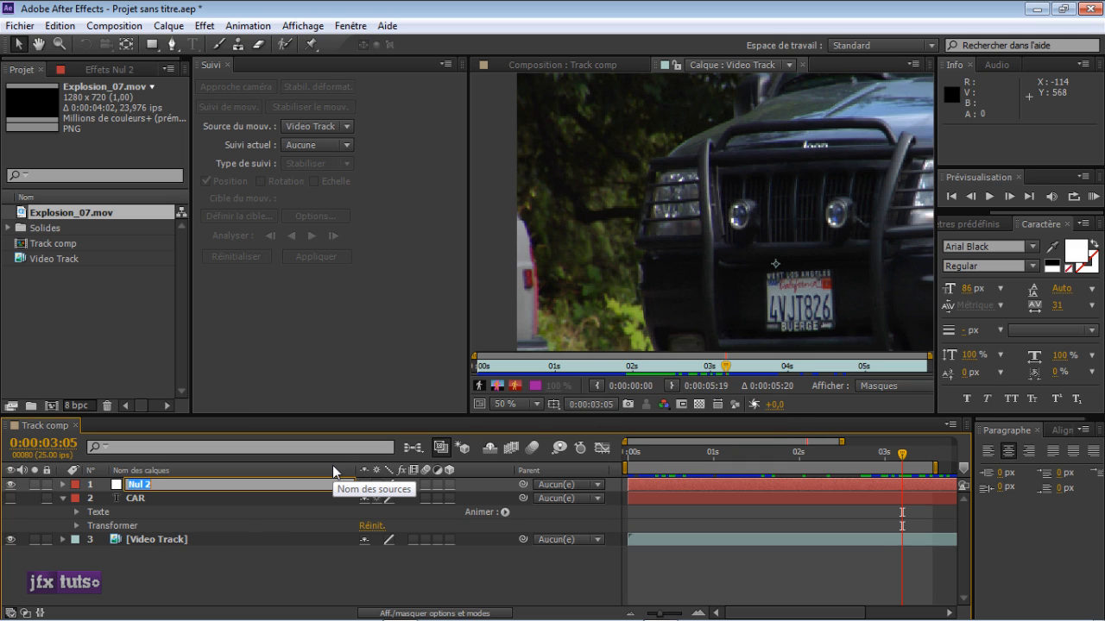
type("Control")
key("Return")
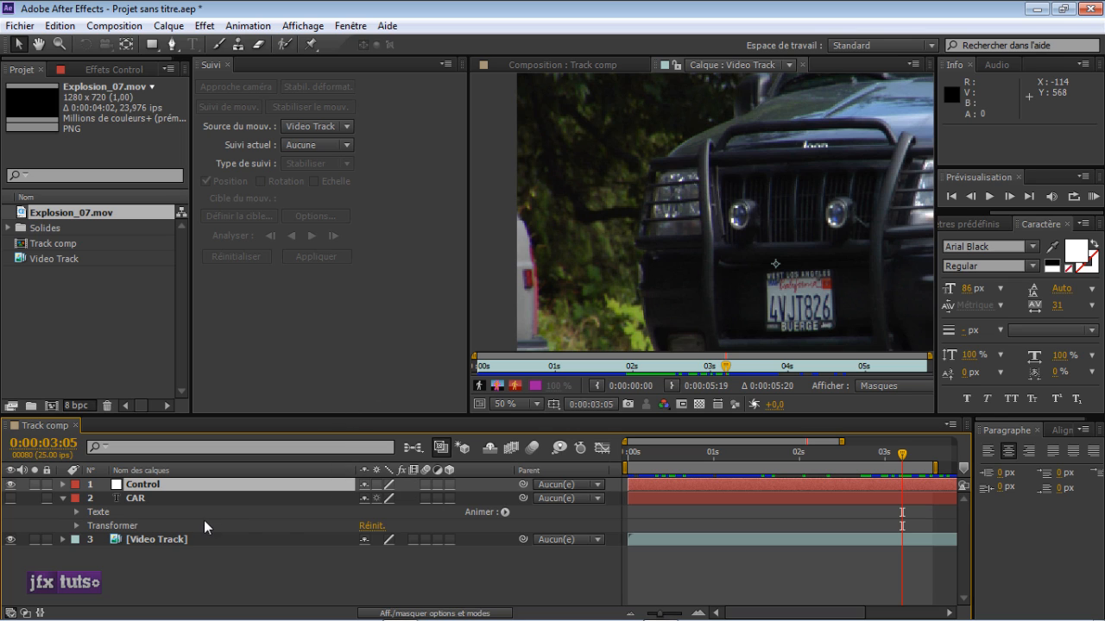
left_click(137, 496)
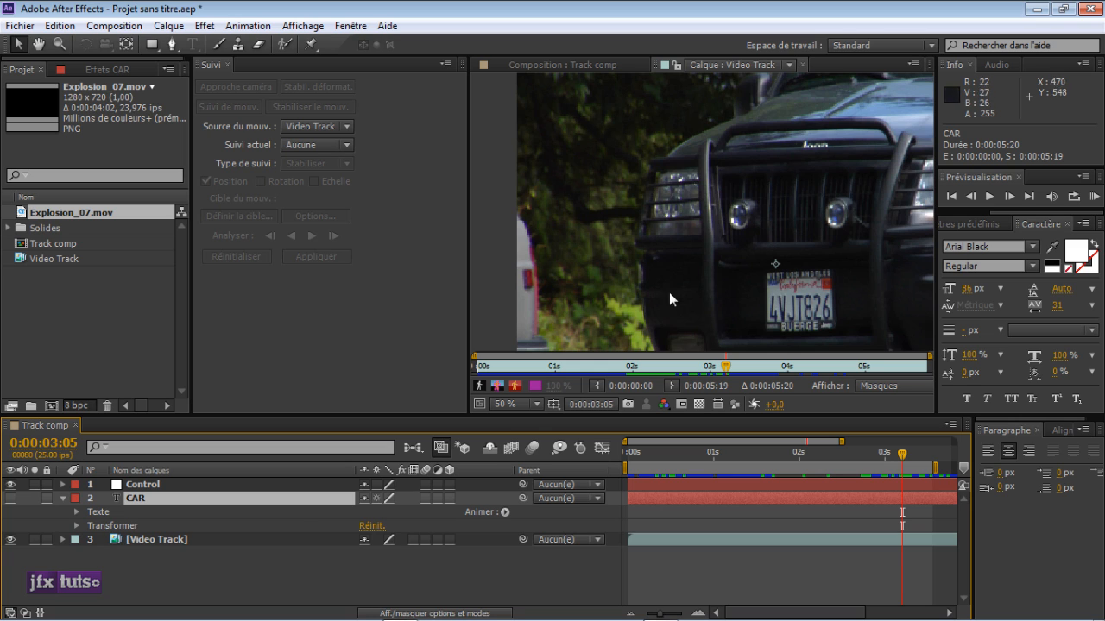
left_click(194, 540)
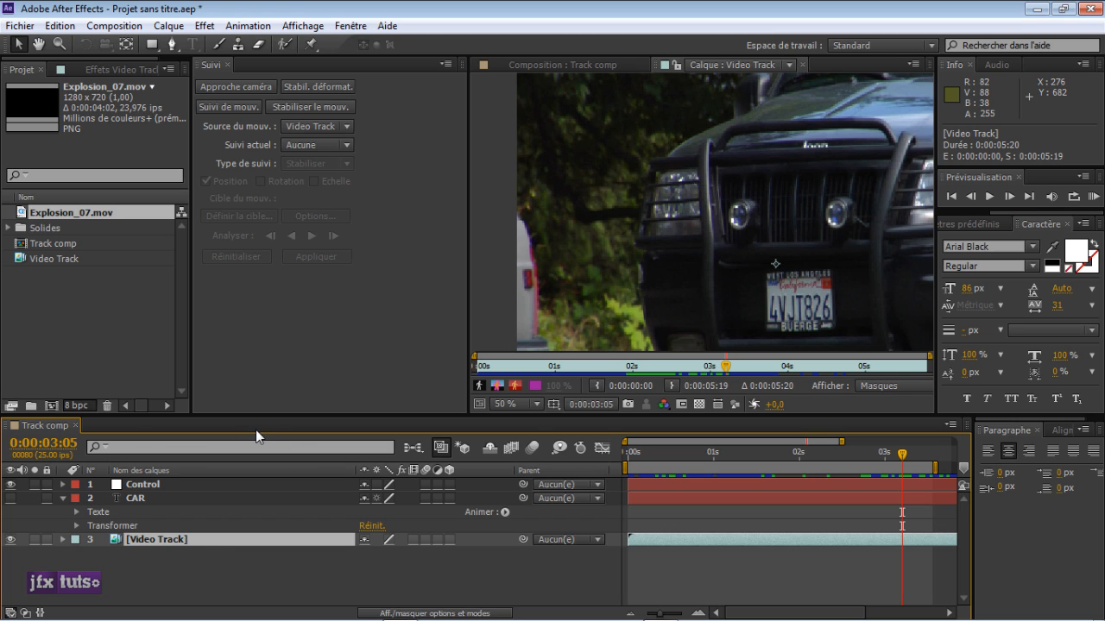
left_click(225, 561)
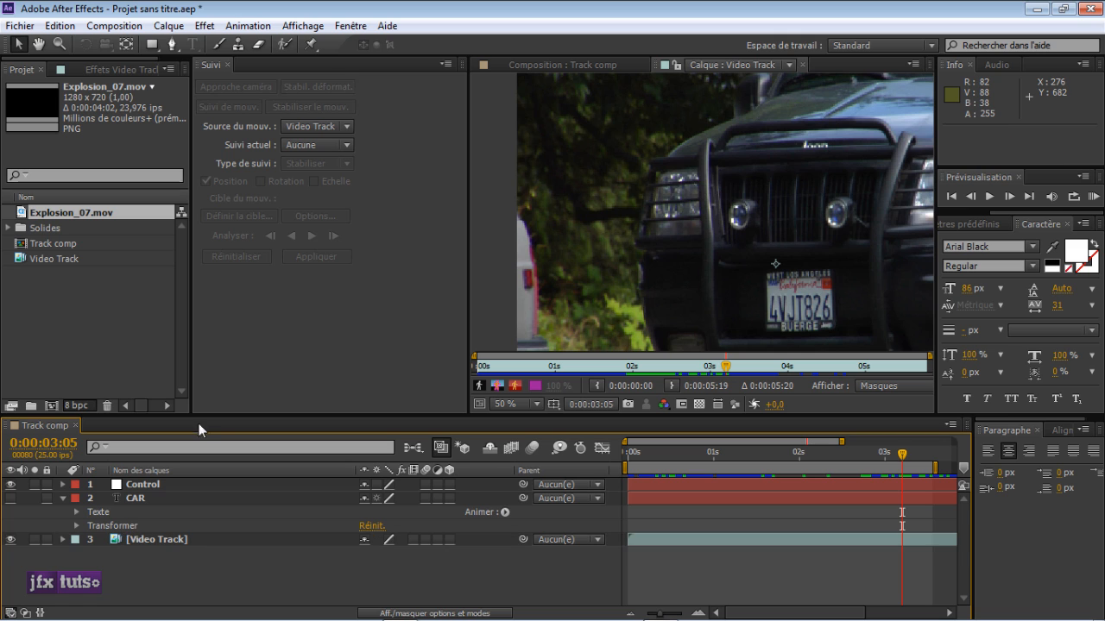
left_click(147, 487)
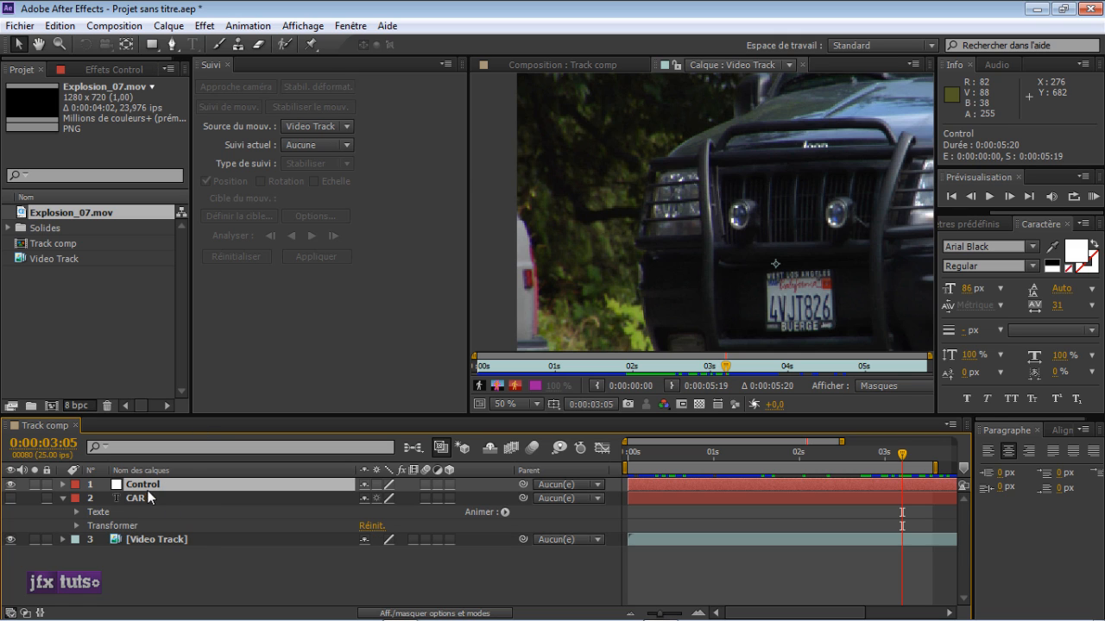
left_click(539, 64)
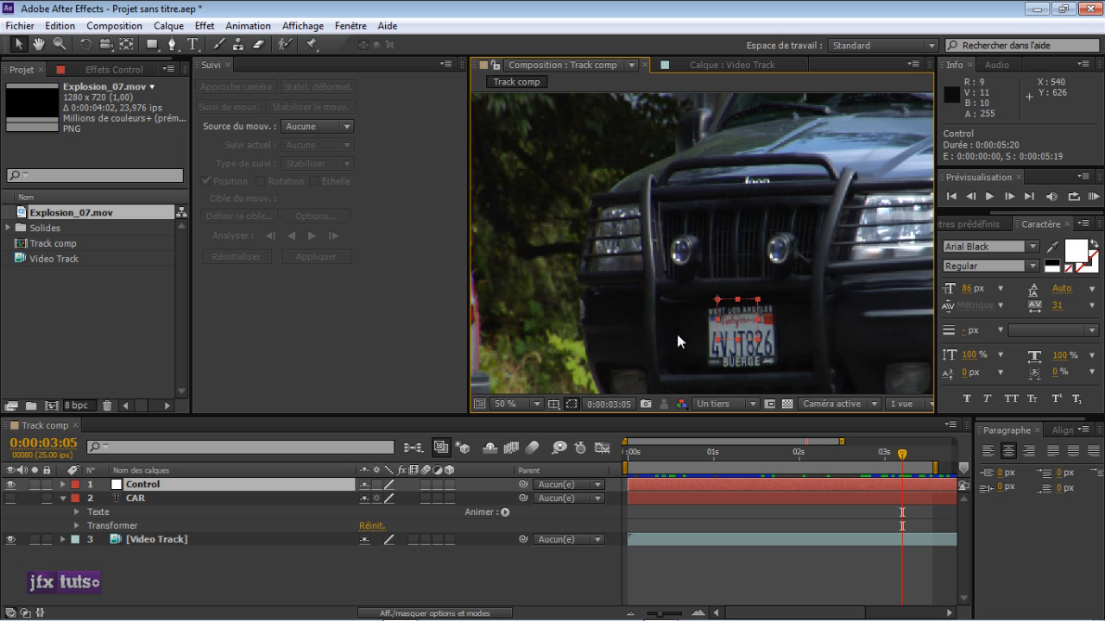
Start a motion track on the Video Track layer in its layer view.
left_click(190, 539)
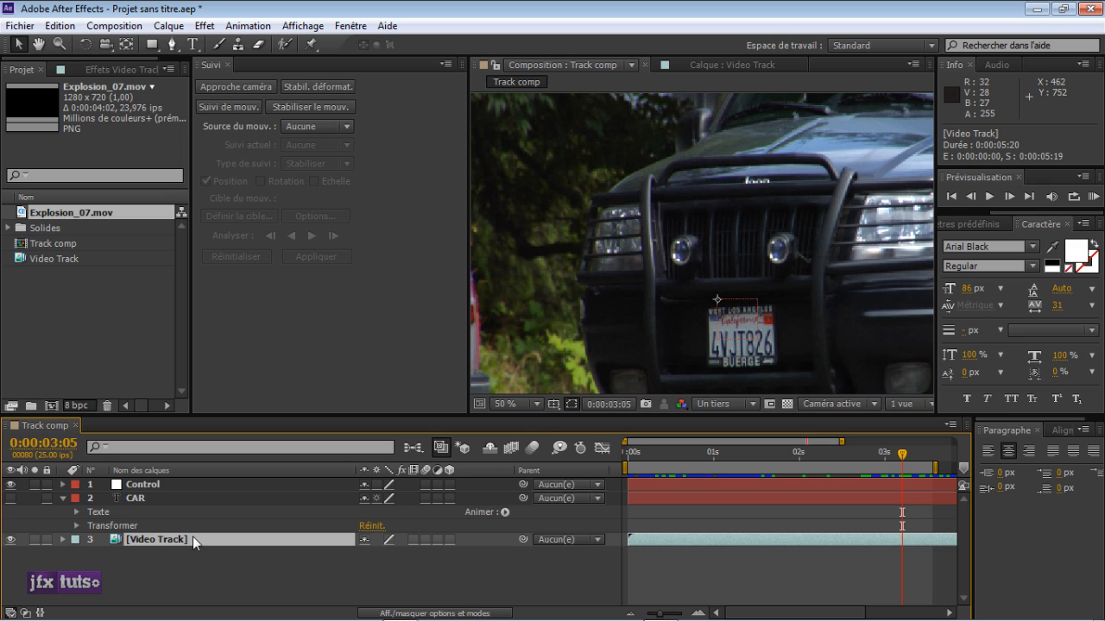
left_click(699, 64)
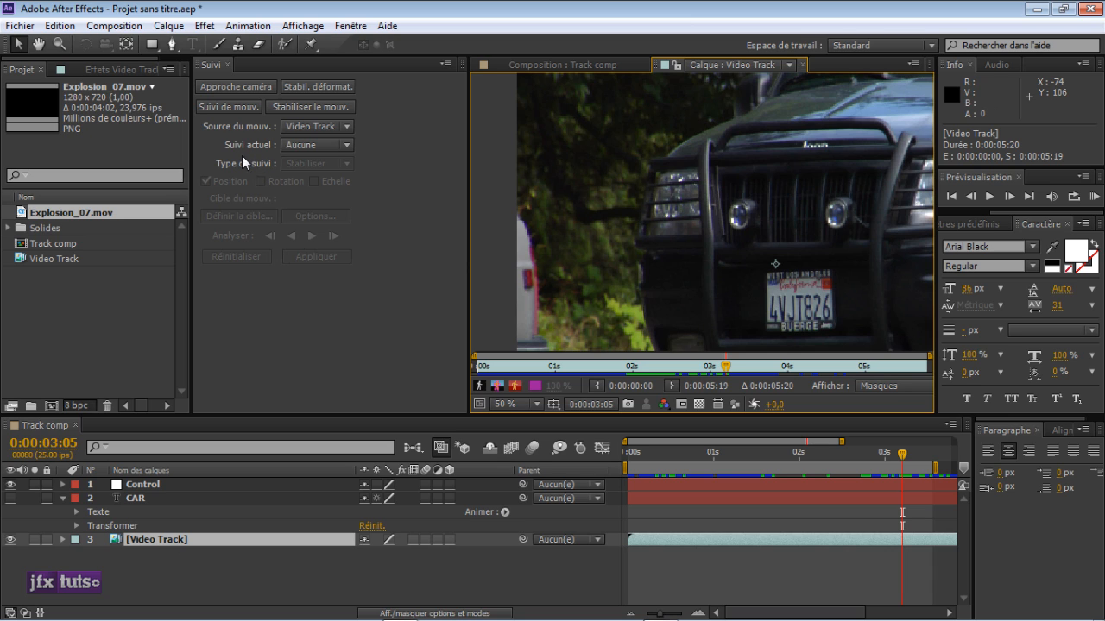
left_click(317, 145)
left_click(336, 160)
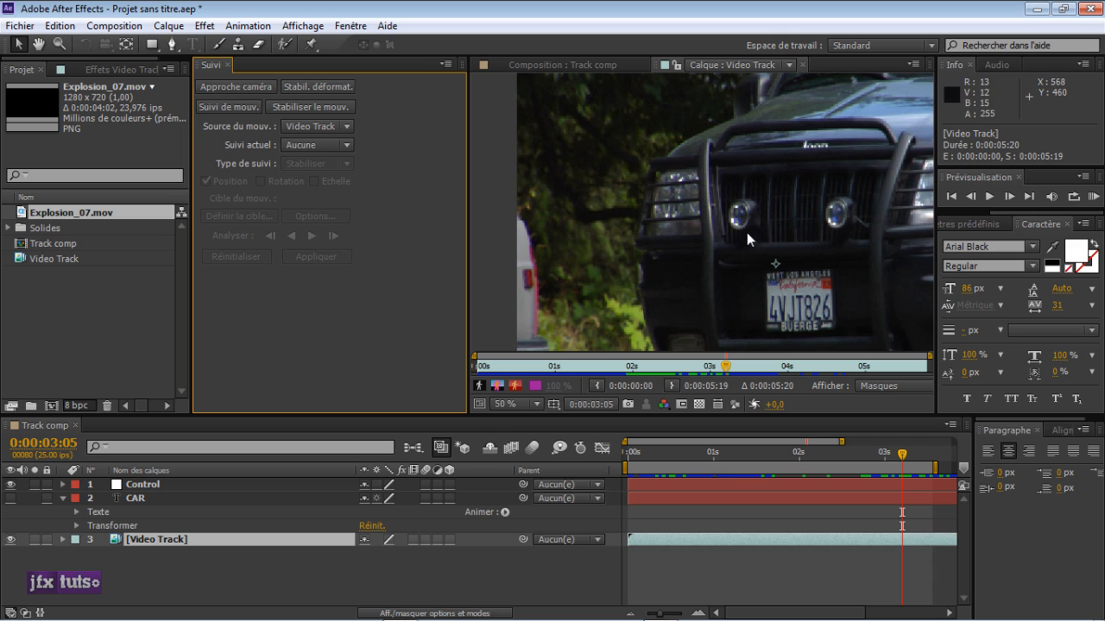
left_click_drag(753, 221, 670, 219)
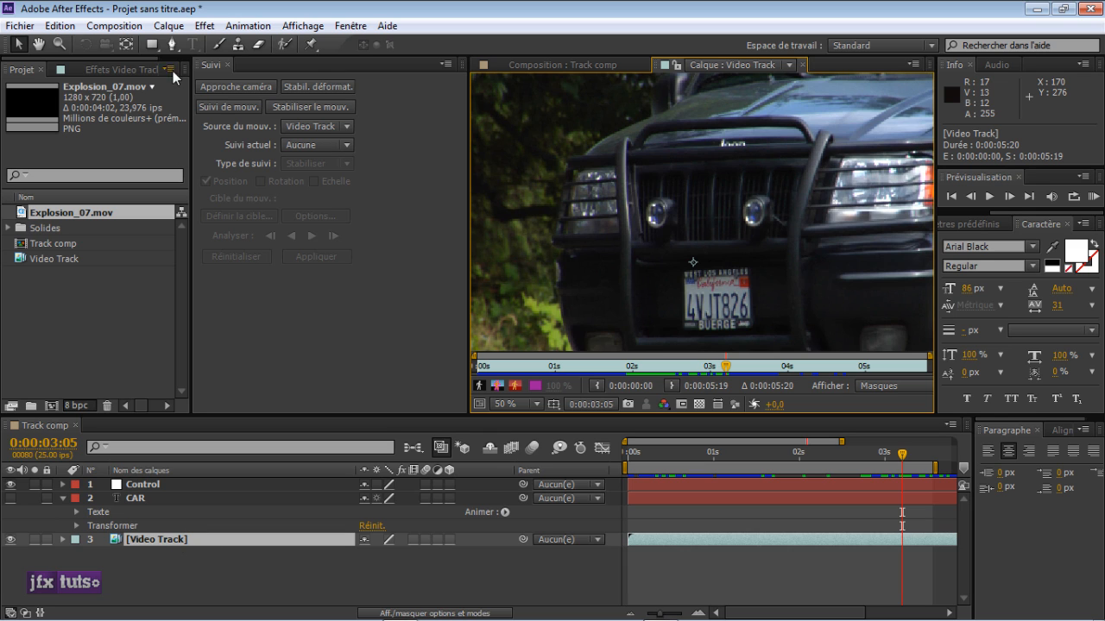
left_click(218, 108)
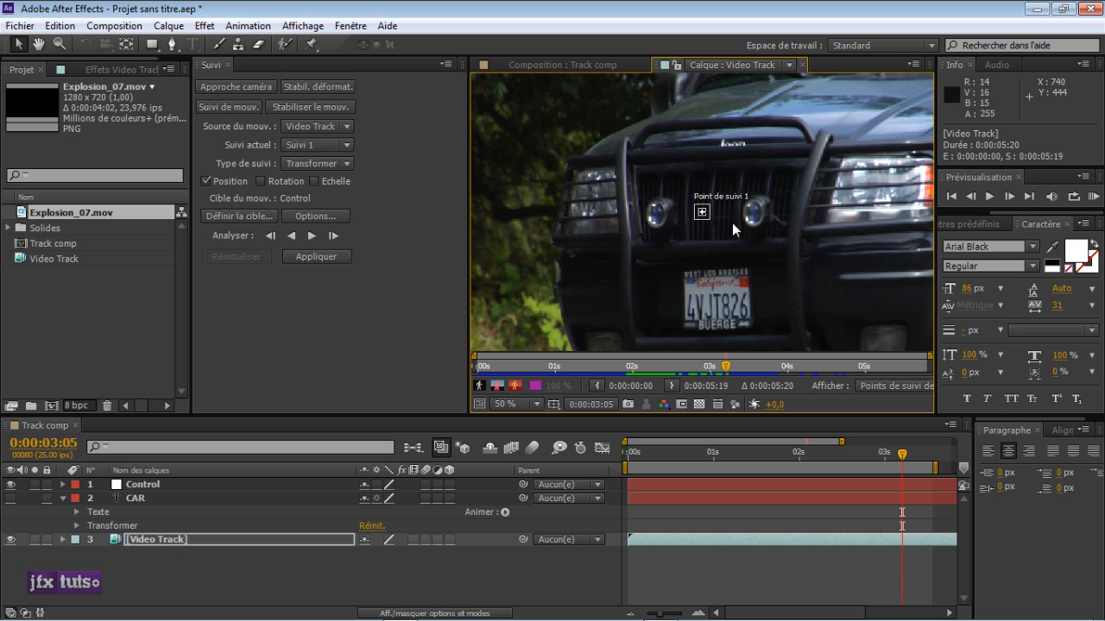
Place track point 1 on the round lamp at the left of the grille and enlarge its search region to surround the whole lamp.
scroll(704, 217, "up", 1)
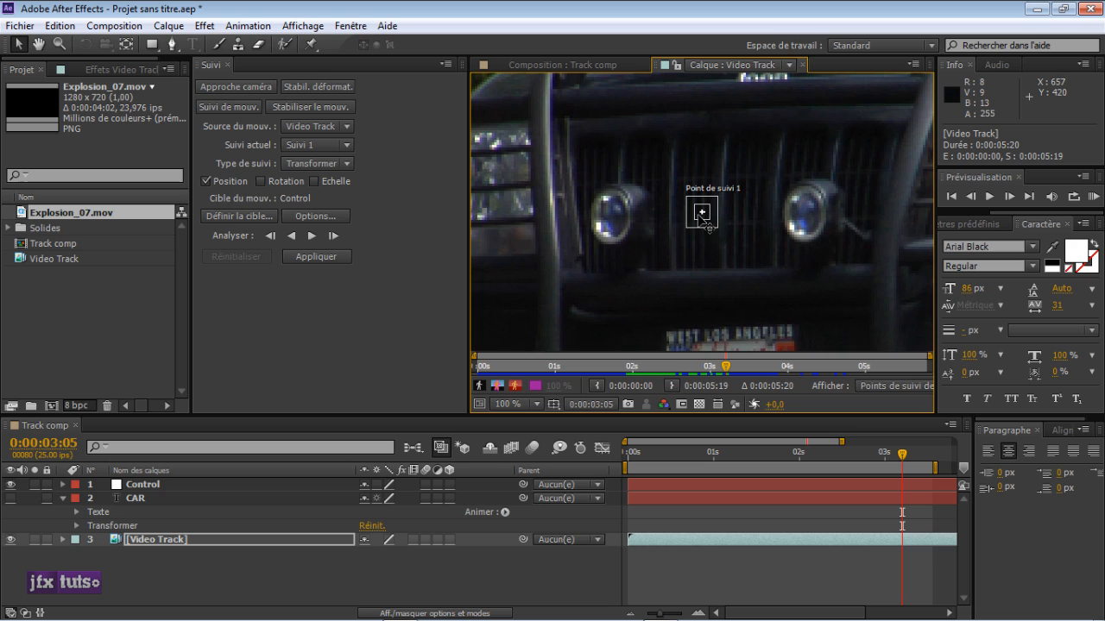
left_click_drag(702, 216, 616, 215)
scroll(663, 217, "down", 2)
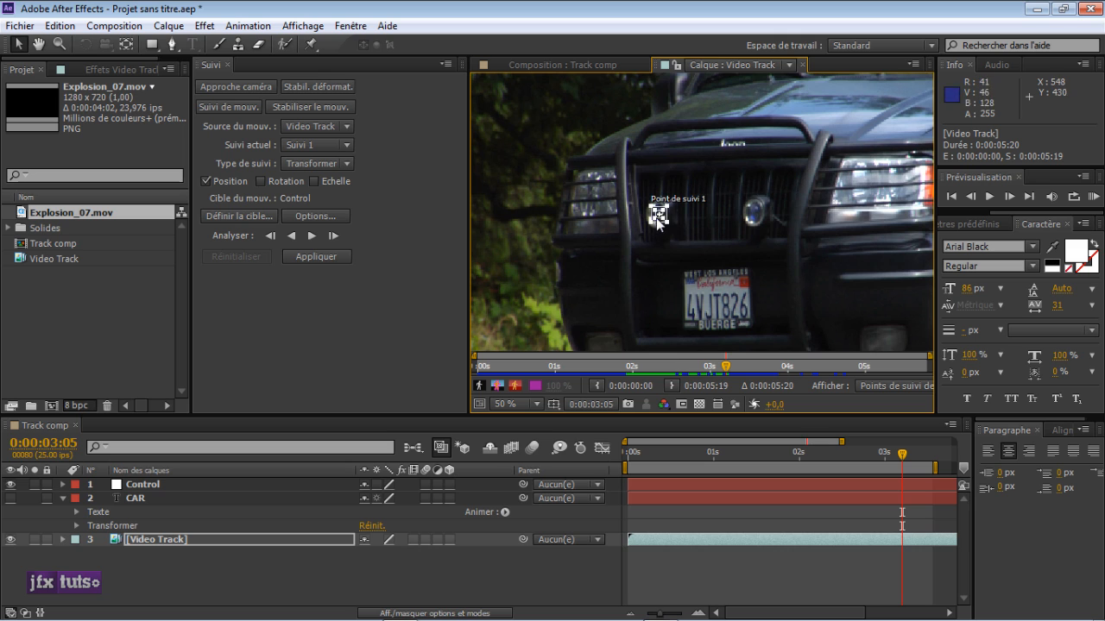
scroll(656, 220, "up", 4)
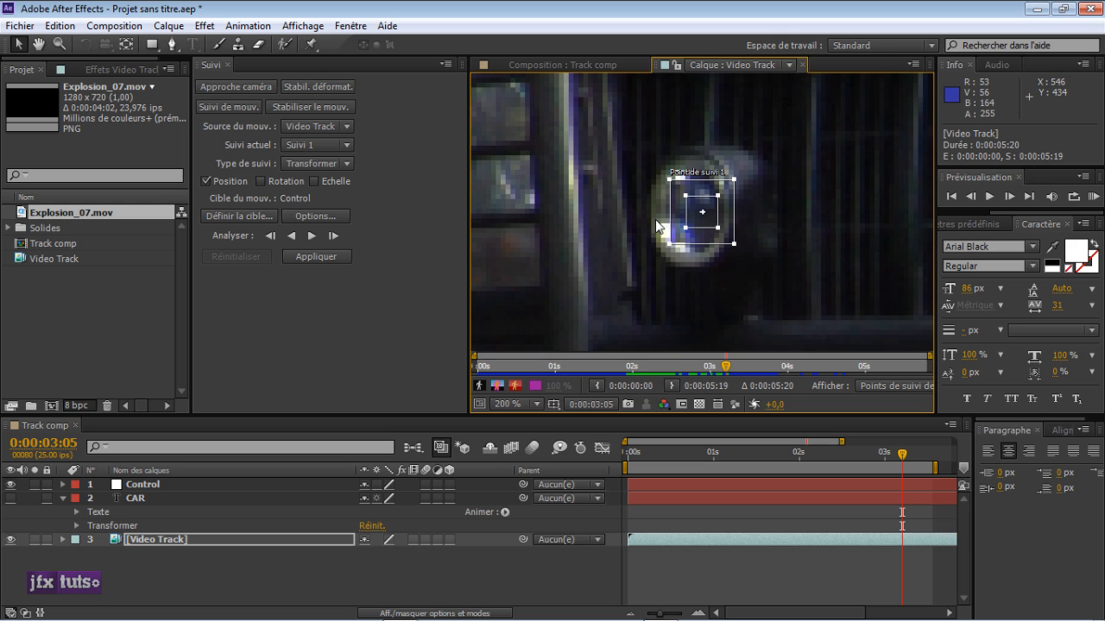
left_click_drag(700, 210, 729, 187)
left_click_drag(752, 268, 757, 275)
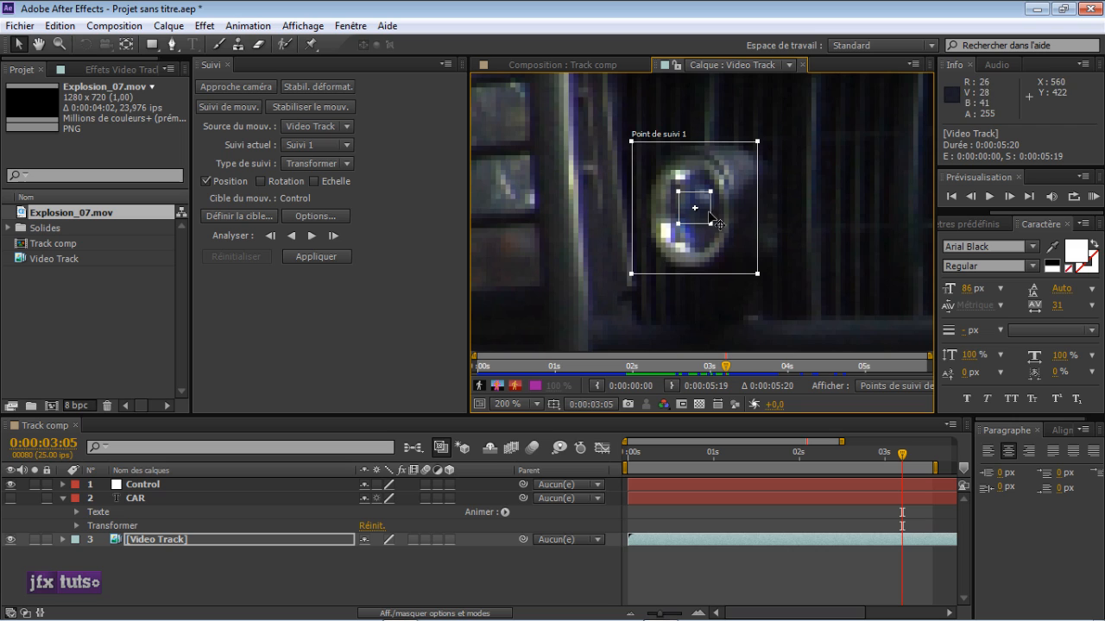
Enlarge track point 1's feature region to frame the lamp at the left of the grille and tighten its search region.
left_click_drag(707, 215, 711, 227)
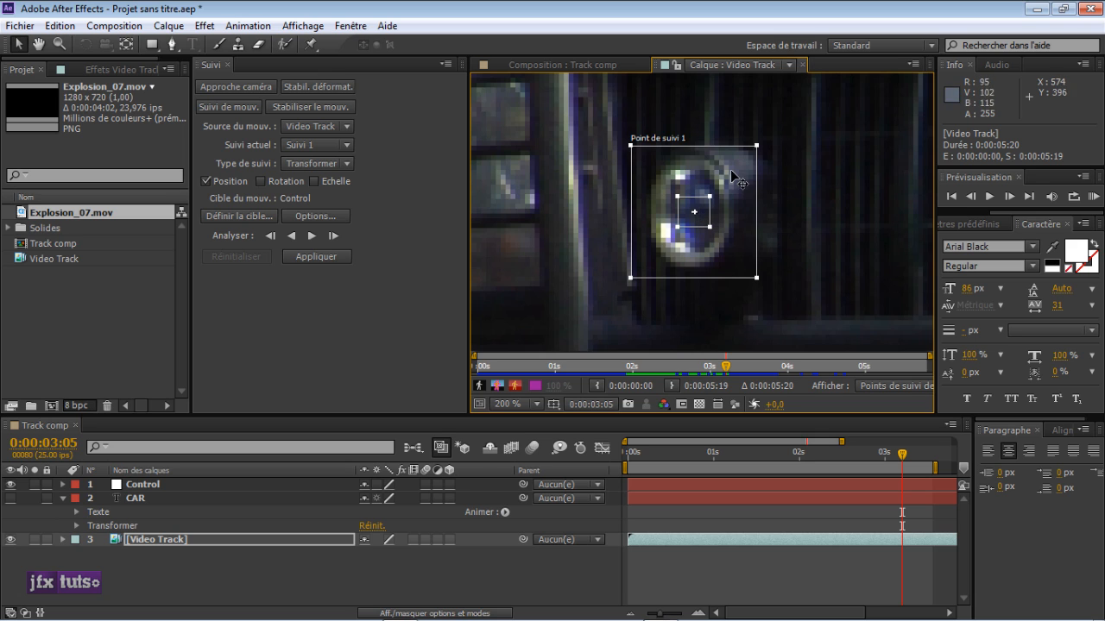
left_click_drag(696, 217, 747, 210)
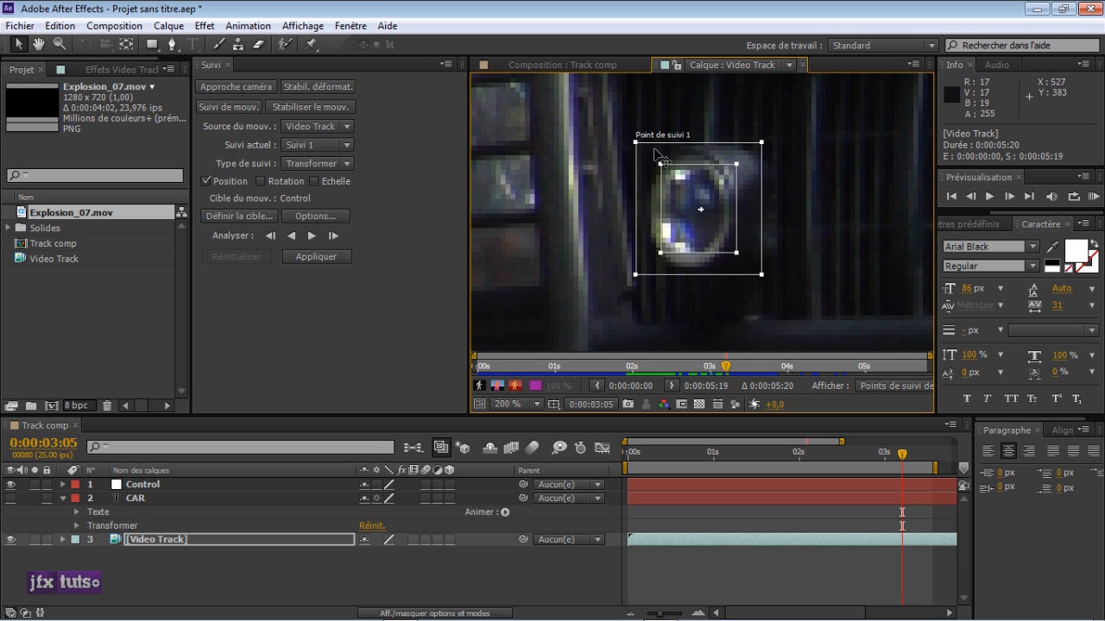
left_click_drag(635, 143, 641, 146)
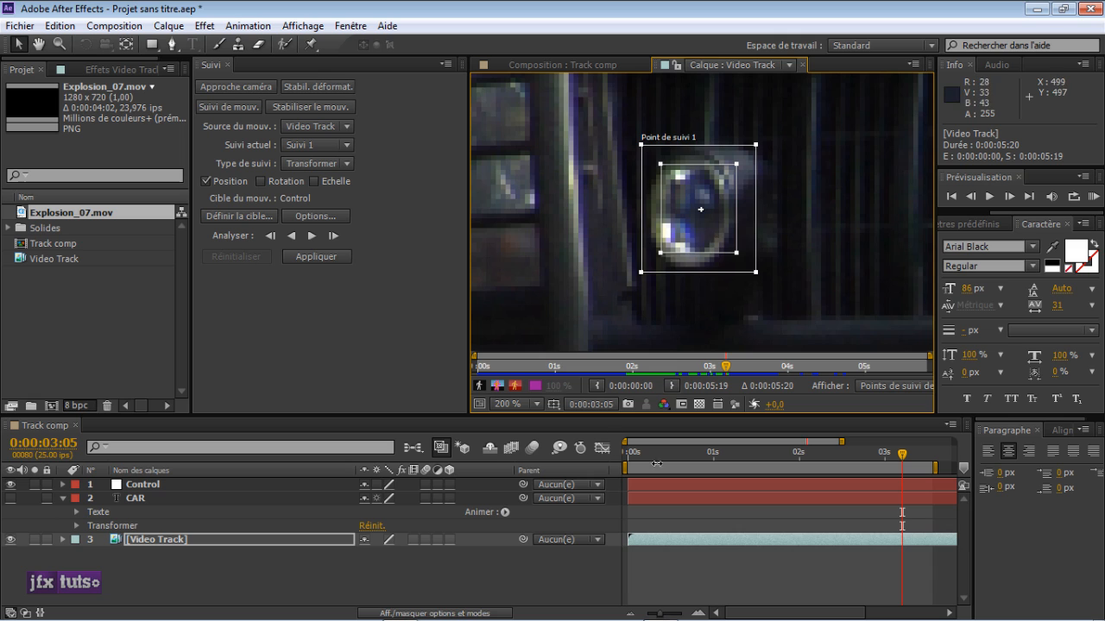
key("comma")
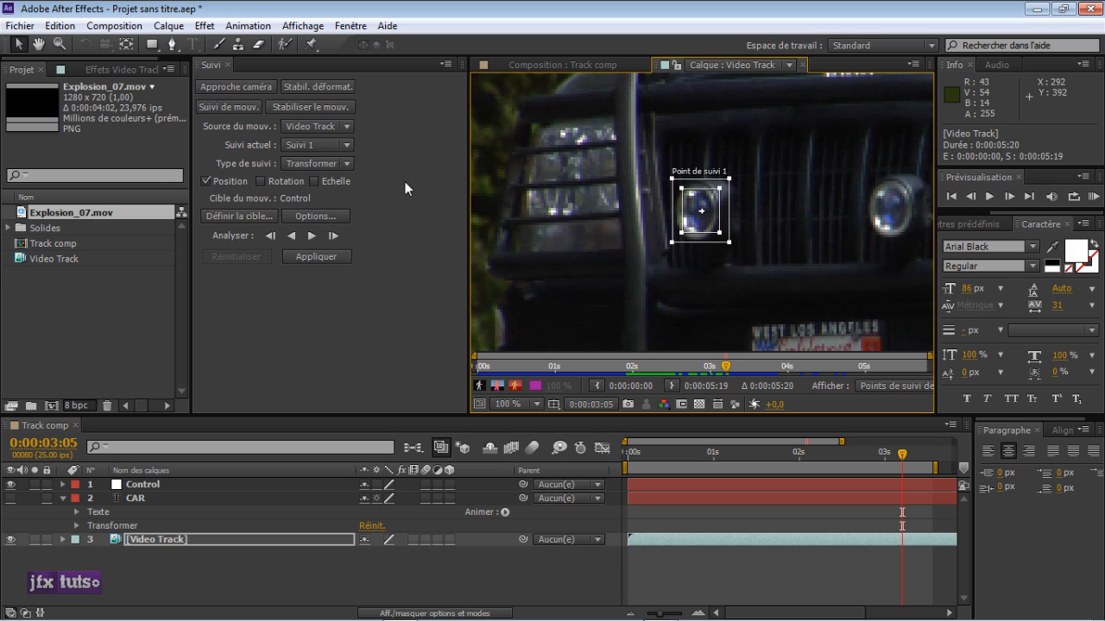
Set the track type to Stabiliser and enable Rotation and Echelle tracking alongside Position.
left_click(316, 164)
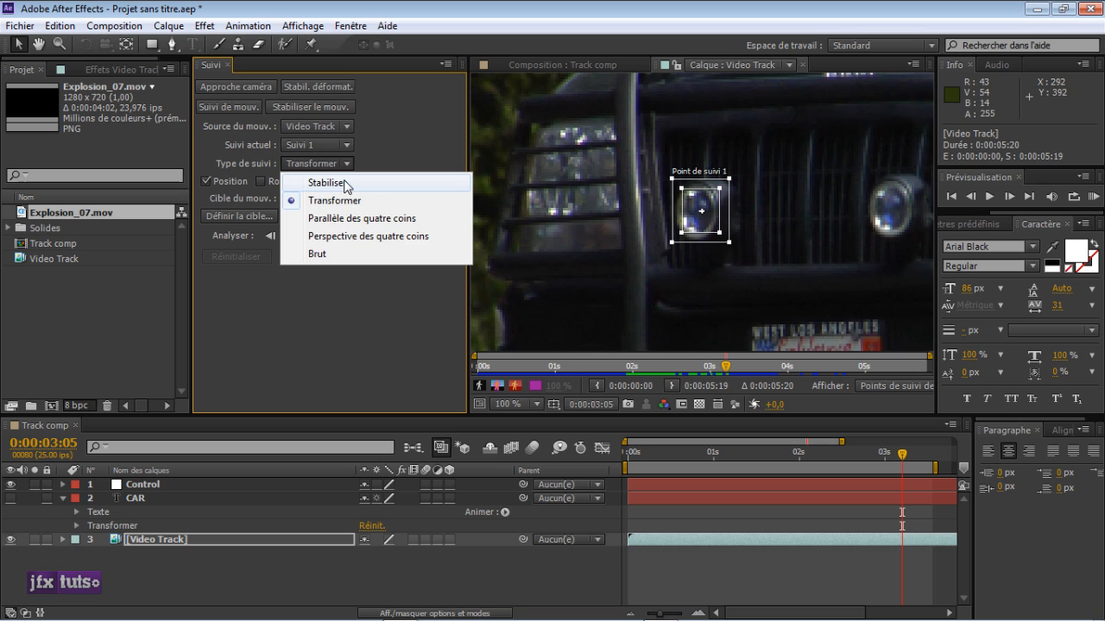
left_click(345, 183)
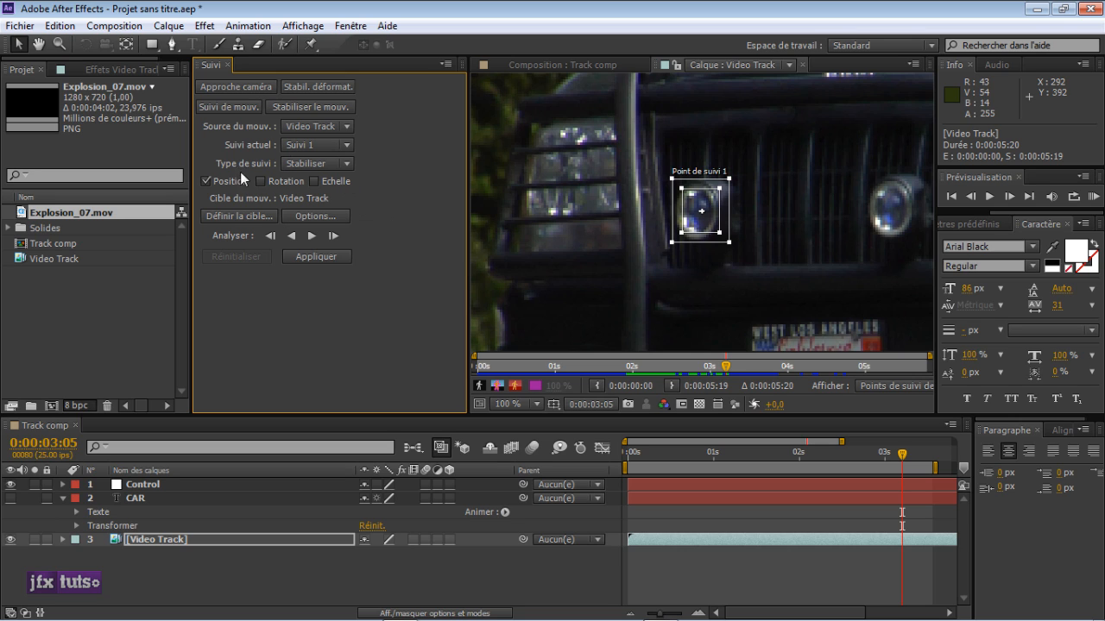
left_click(261, 182)
left_click(314, 182)
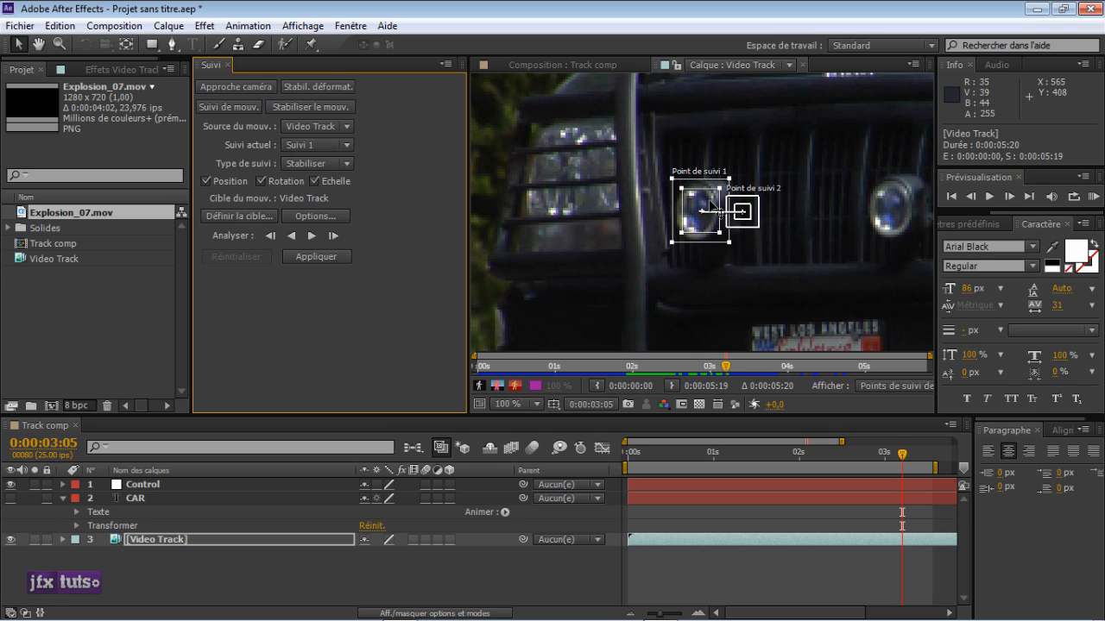
Place track point 2 on the round lamp at the right of the grille and enlarge its feature and search regions around it.
left_click_drag(756, 223, 893, 209)
scroll(910, 238, "up", 1)
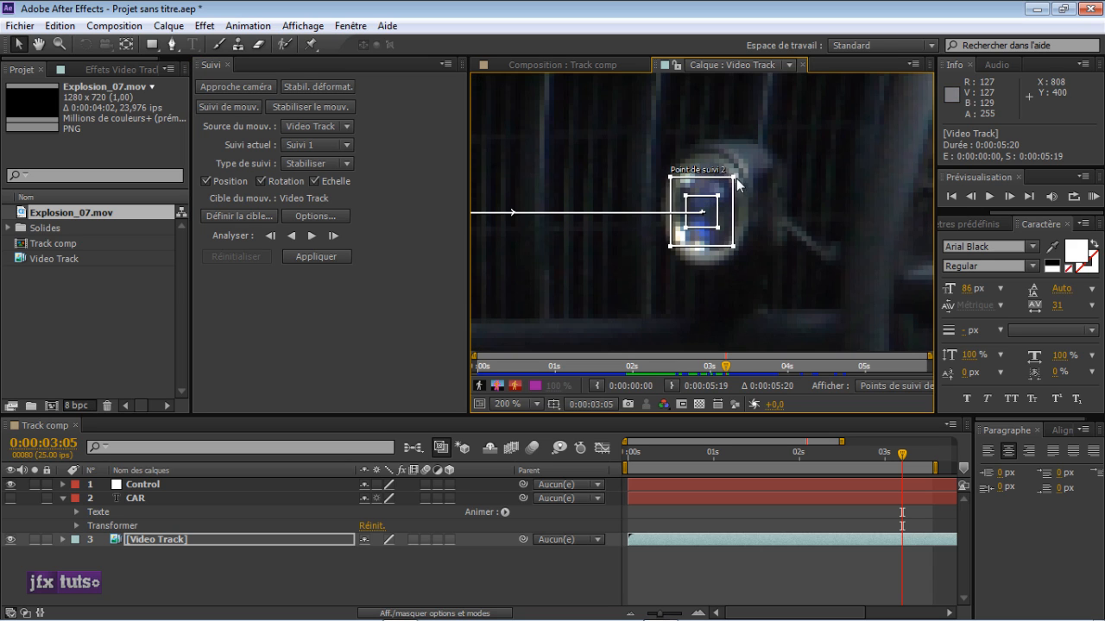
left_click_drag(734, 180, 769, 143)
left_click_drag(727, 209, 664, 252)
left_click_drag(708, 212, 689, 211)
key("comma")
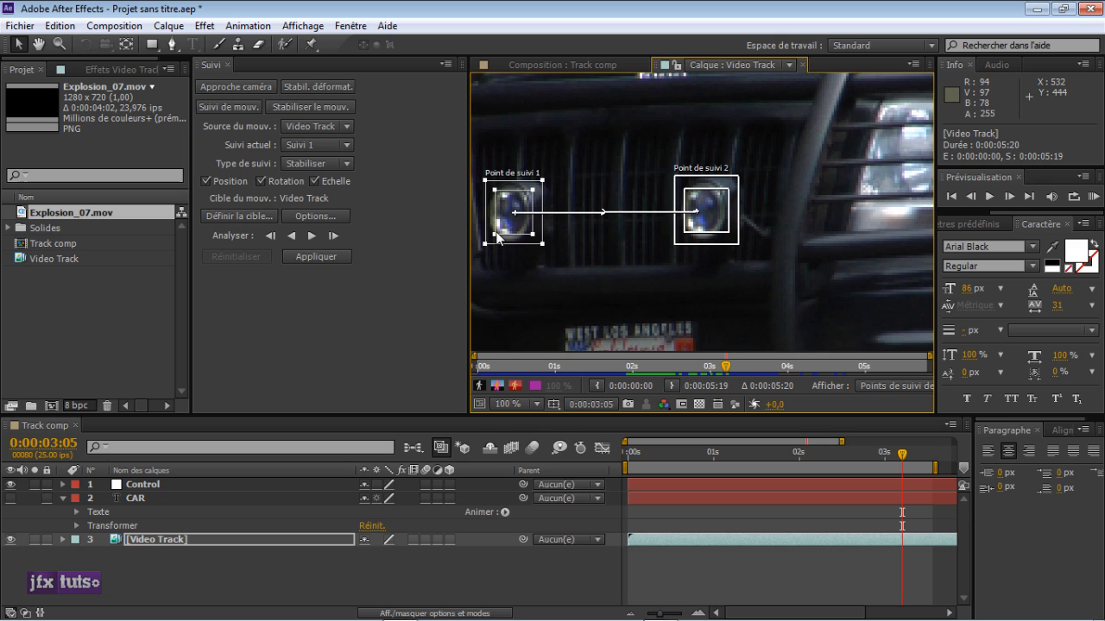
Refine the framing of both grille lamps by widening track point 1's feature region and shifting track point 2 slightly left.
left_click_drag(495, 233, 521, 224)
left_click(520, 224)
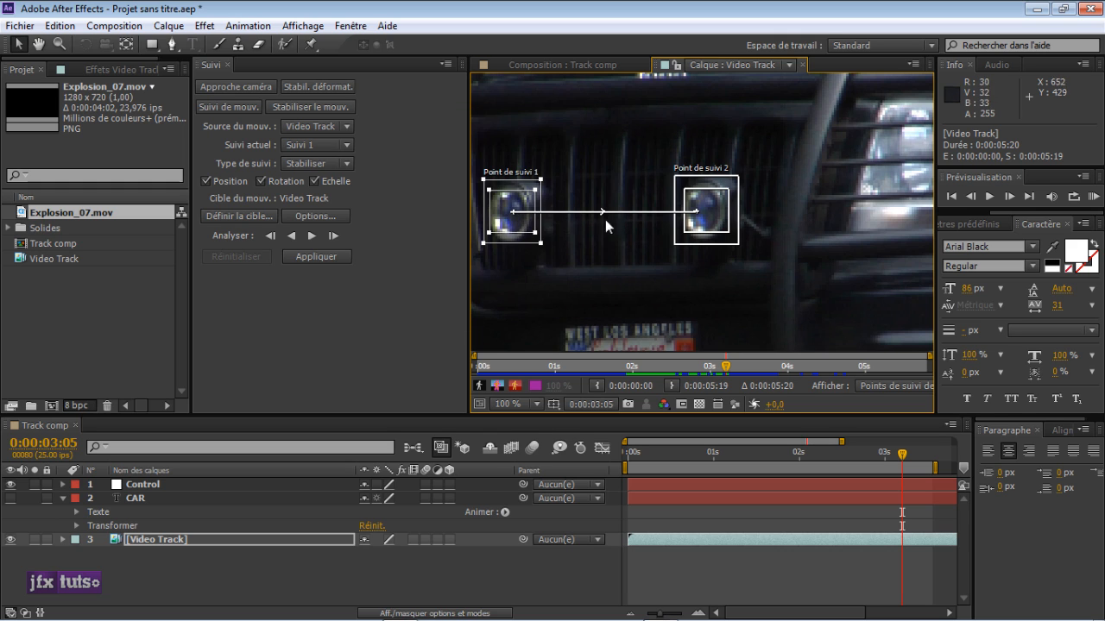
left_click_drag(718, 223, 715, 221)
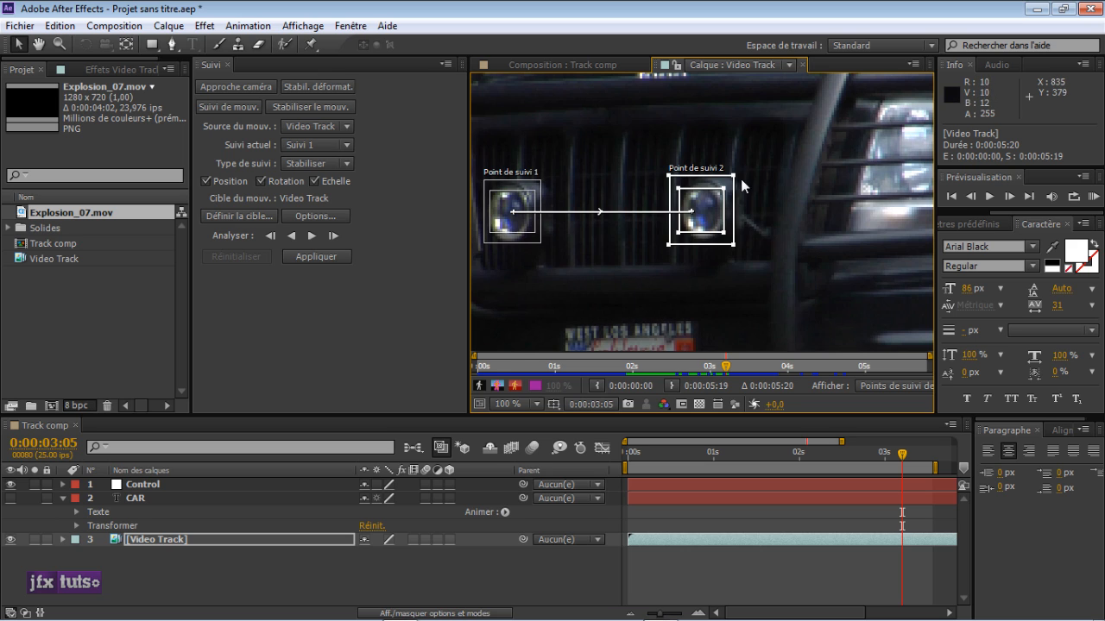
key("comma")
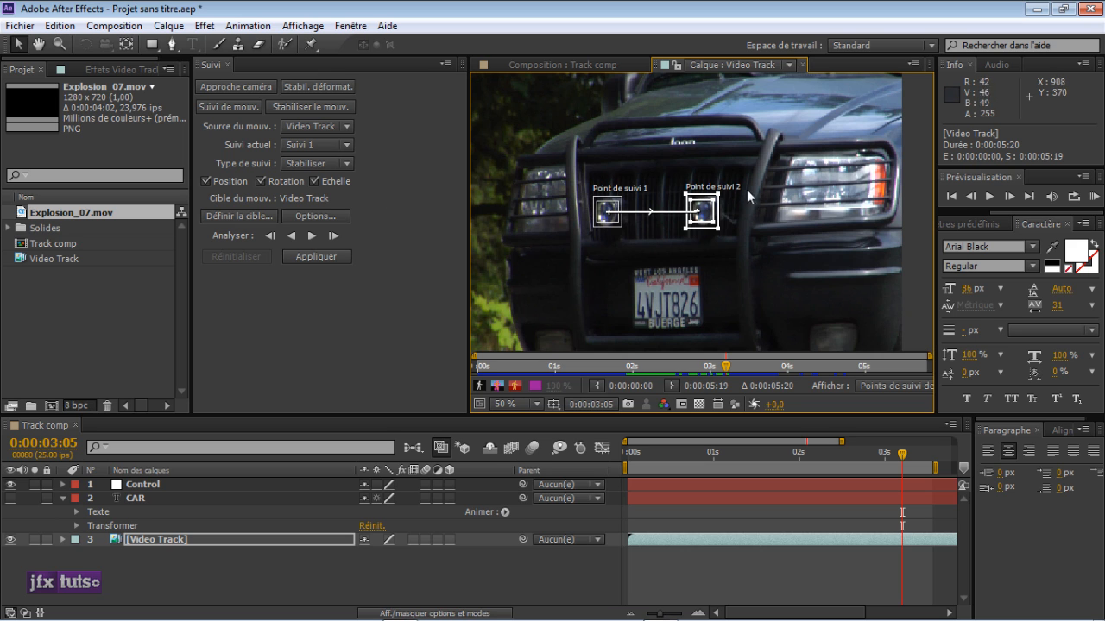
Examine the layers offered as motion target and the tracking options of Suivi 1.
left_click(246, 215)
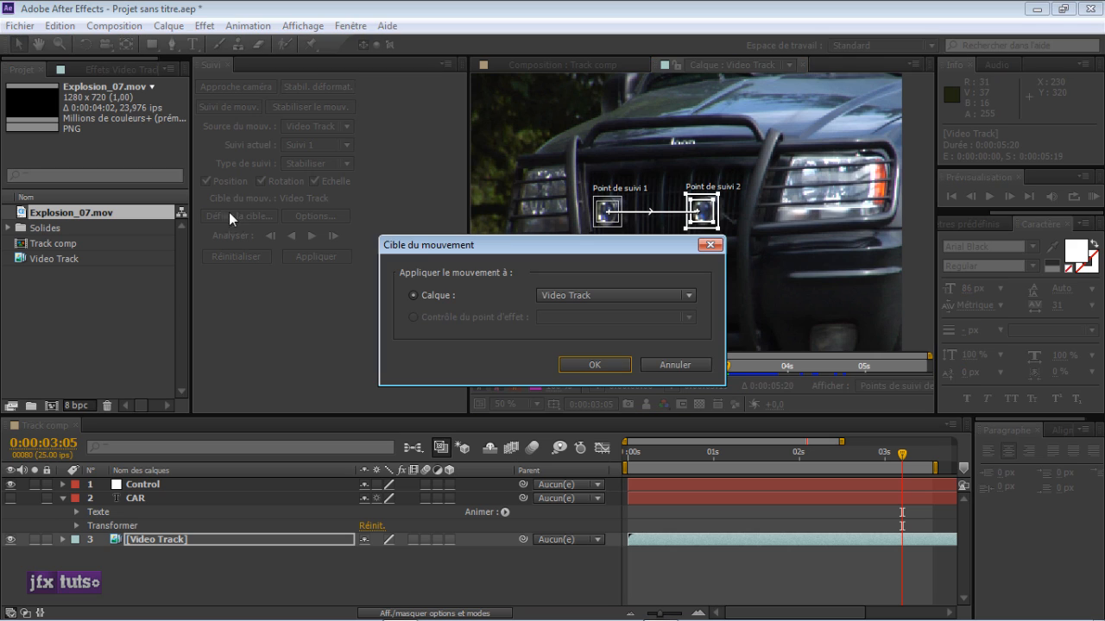
left_click(552, 295)
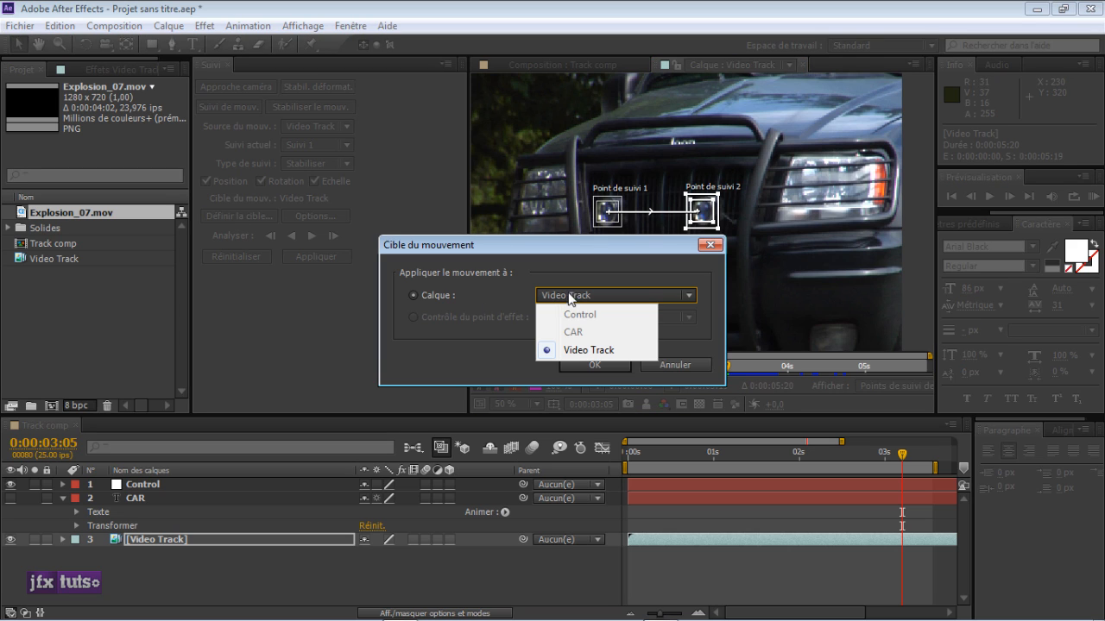
left_click(604, 350)
left_click(662, 362)
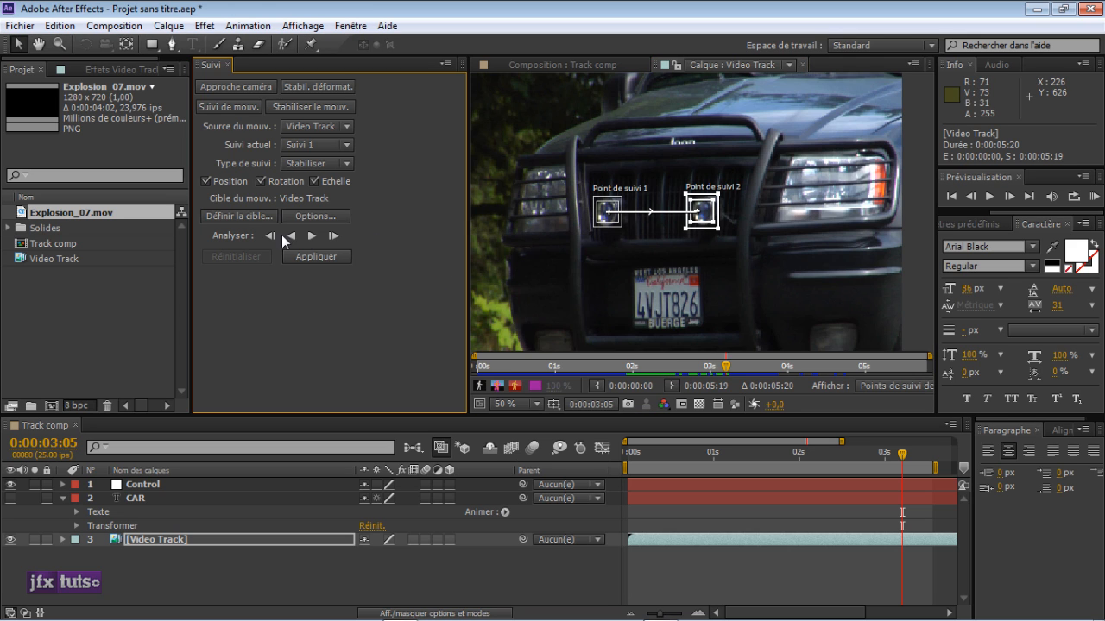
left_click(309, 216)
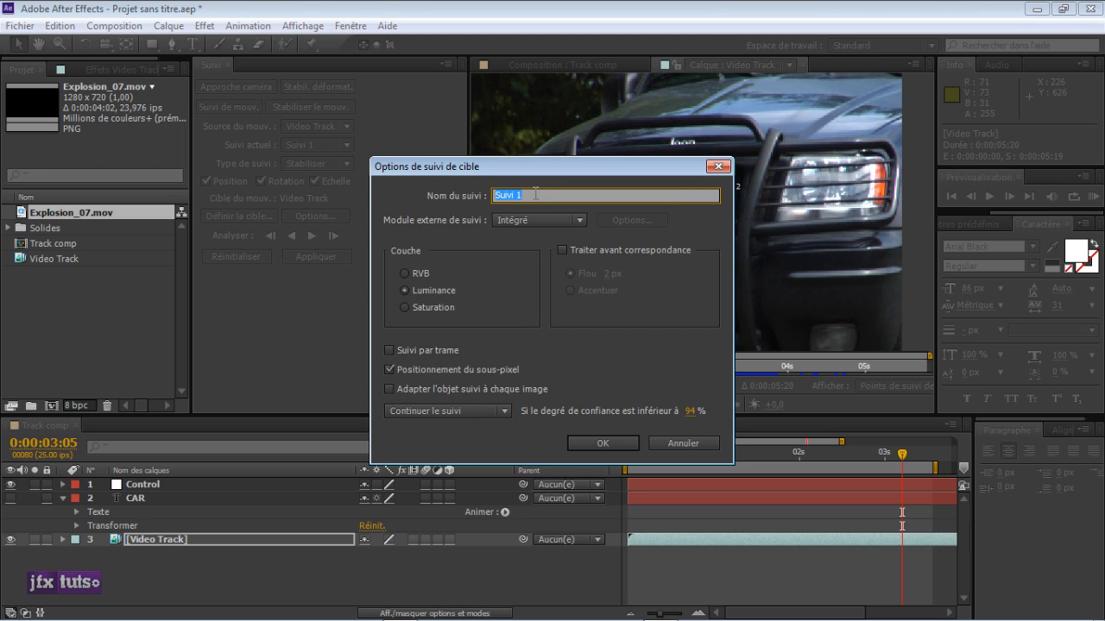
left_click(525, 220)
left_click(440, 286)
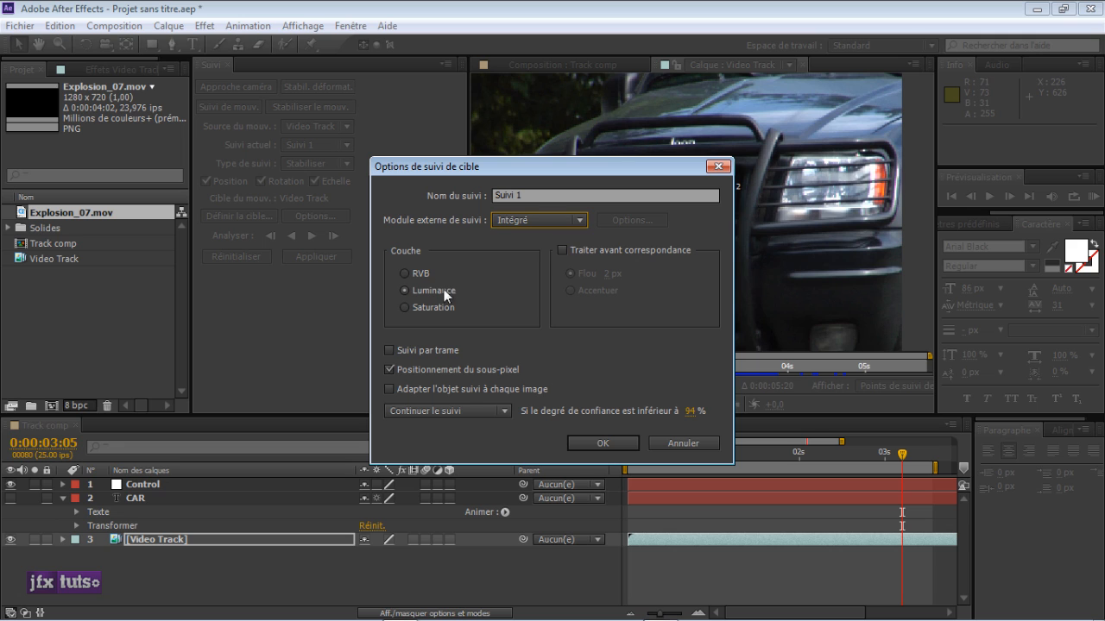
left_click(663, 441)
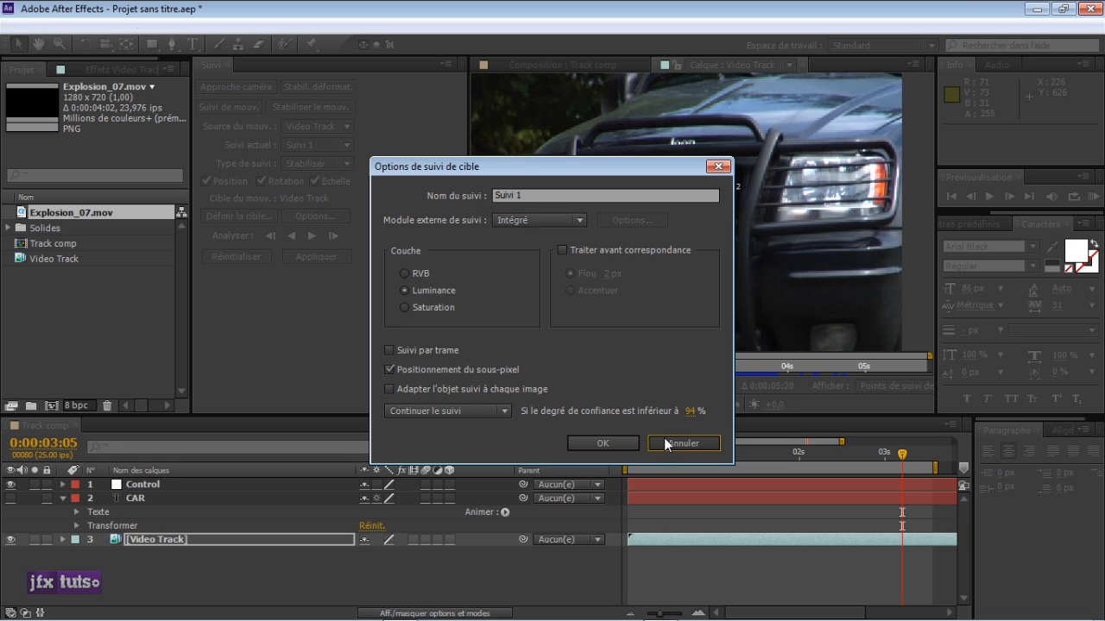
Scrub through Track comp and return to its first frame.
left_click(217, 537)
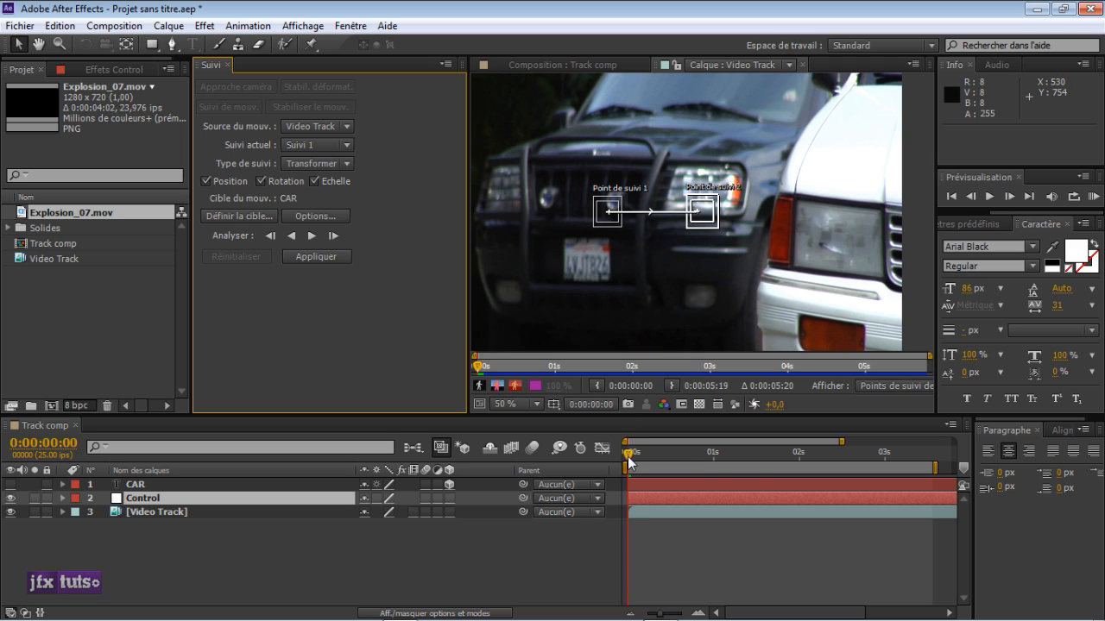
left_click_drag(629, 462, 759, 464)
key("Home")
left_click(827, 452)
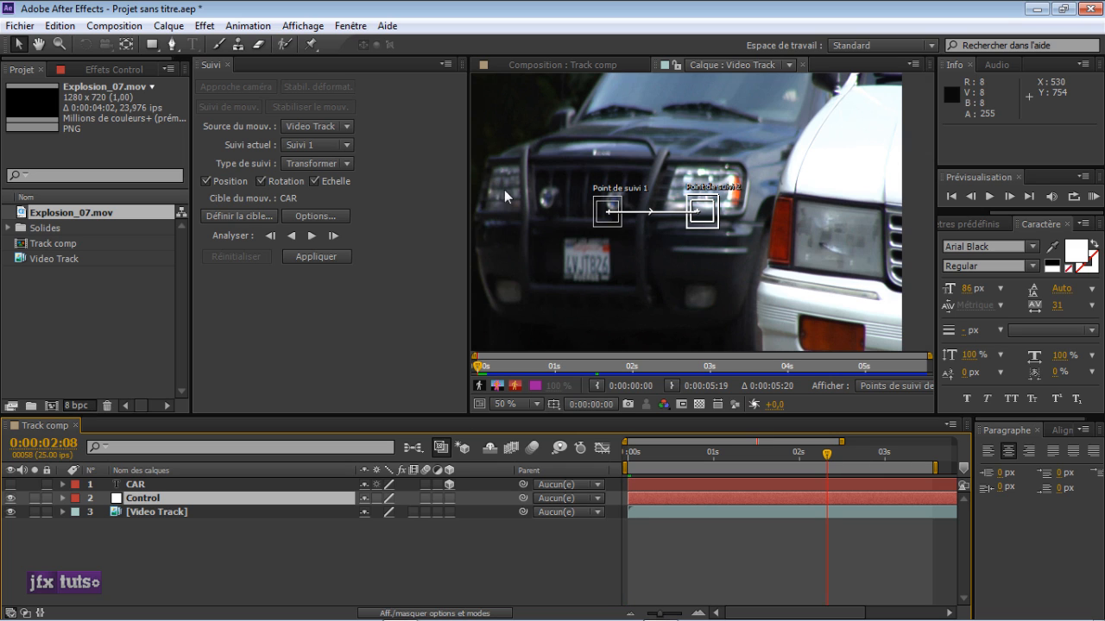
left_click(628, 462)
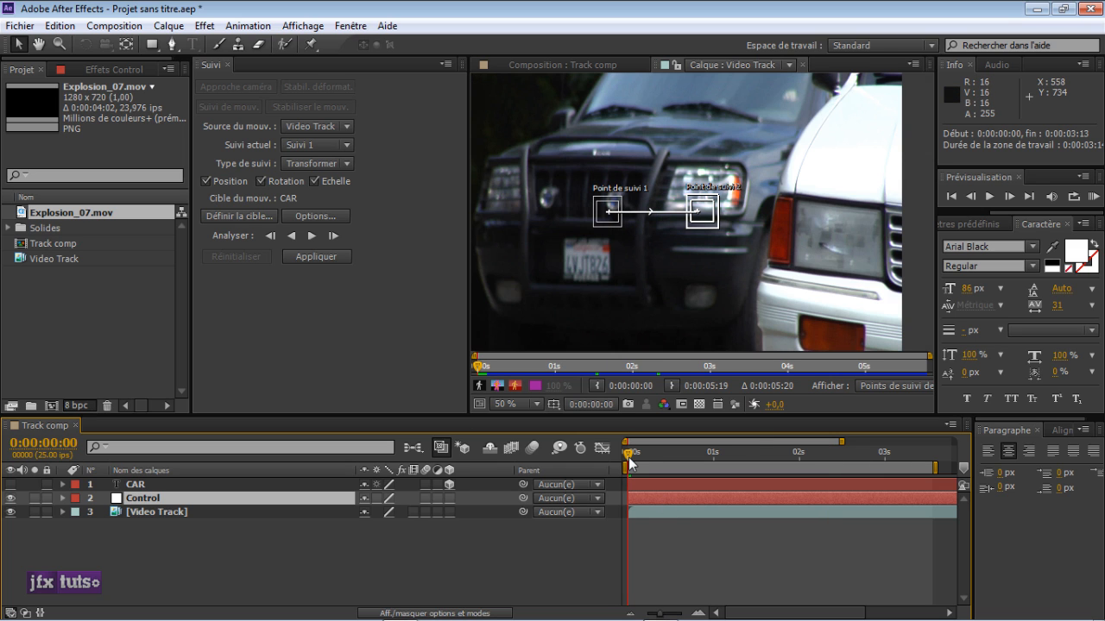
Reposition track points 1 and 2 on the two grille lamps at the first frame and tighten point 2's feature region.
key("period")
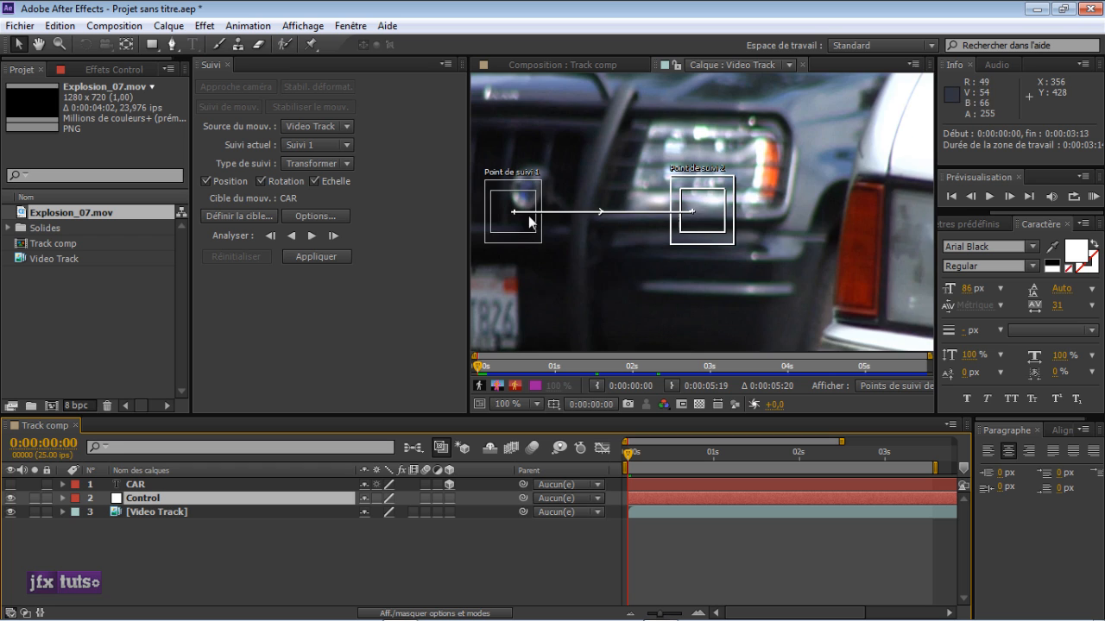
key("h")
left_click_drag(533, 211, 649, 181)
key("v")
left_click_drag(924, 187, 753, 186)
scroll(746, 177, "up", 1)
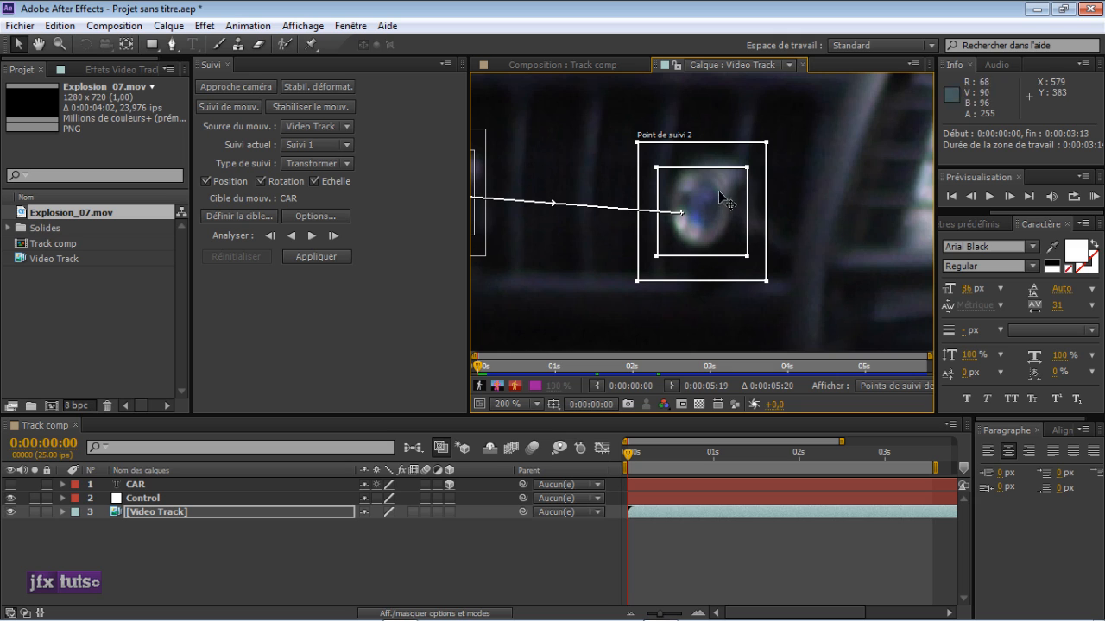
left_click_drag(658, 167, 703, 185)
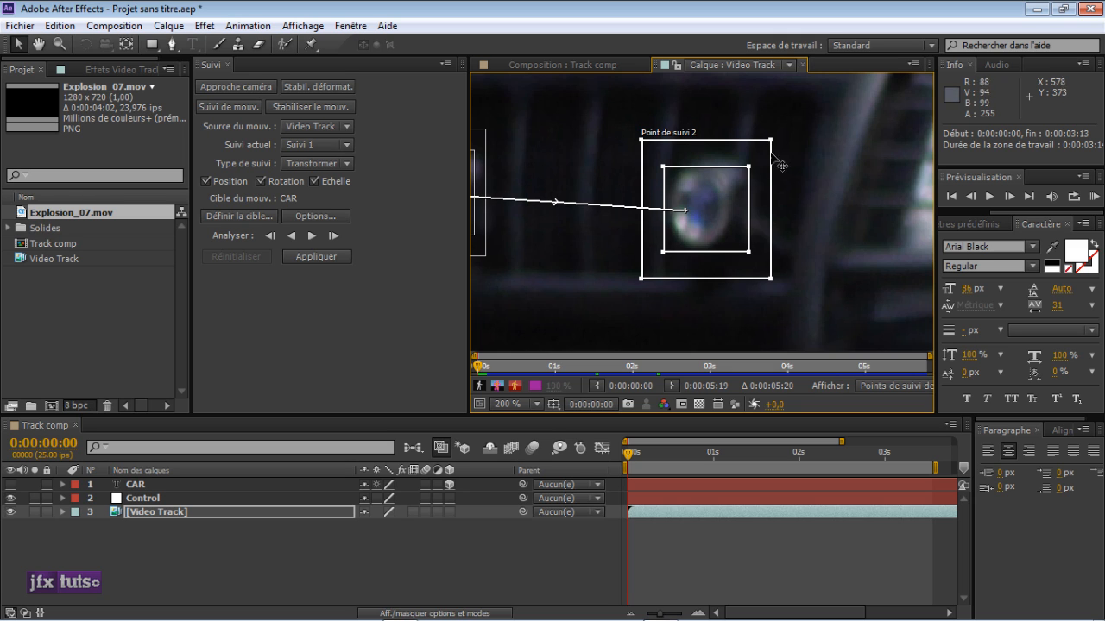
scroll(775, 142, "down", 1)
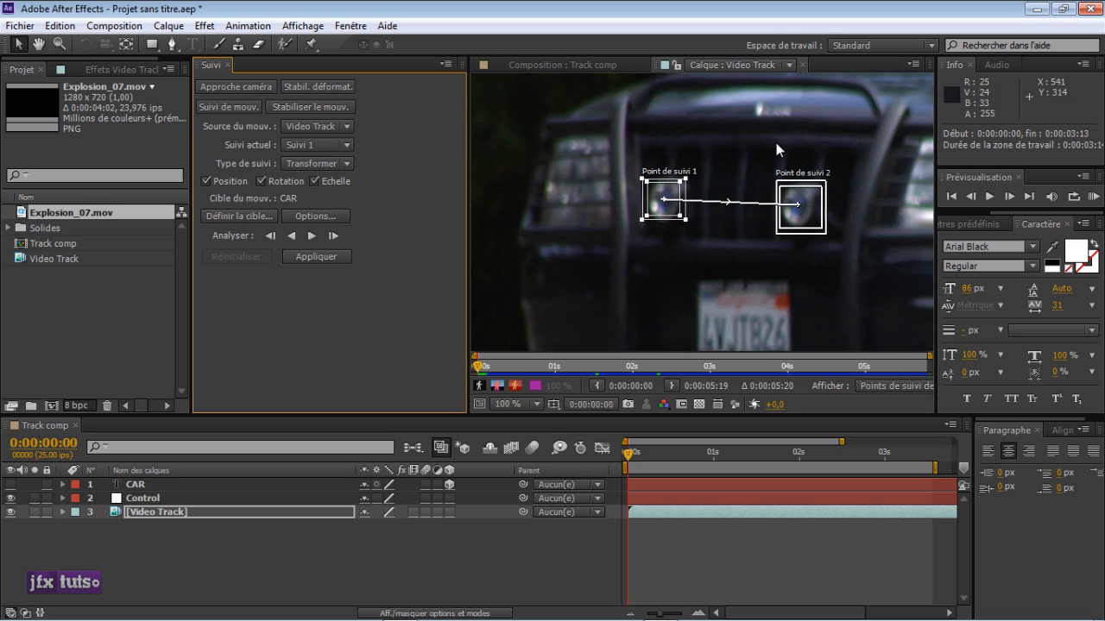
left_click(226, 313)
left_click(298, 164)
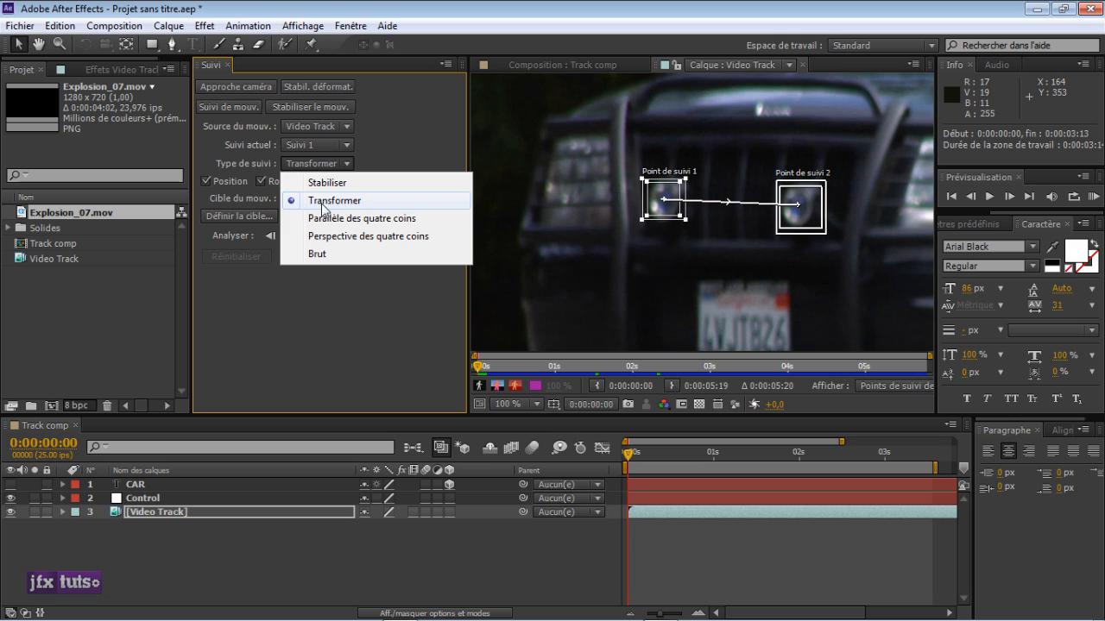
left_click(304, 278)
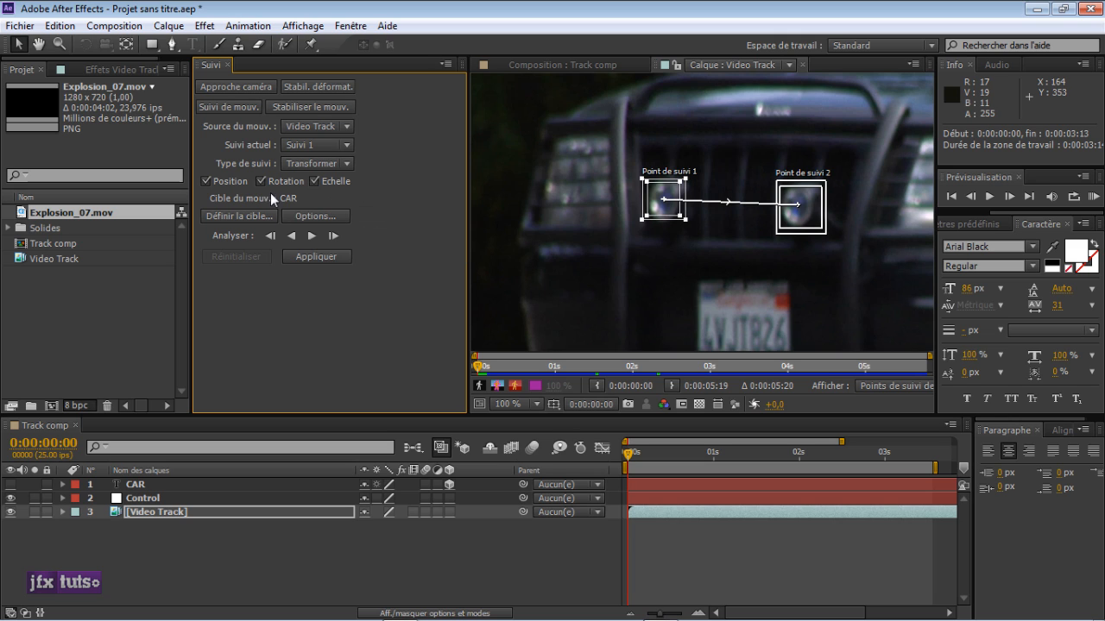
Move the Control layer above CAR and set Control as the tracker's motion target.
left_click_drag(182, 495, 165, 481)
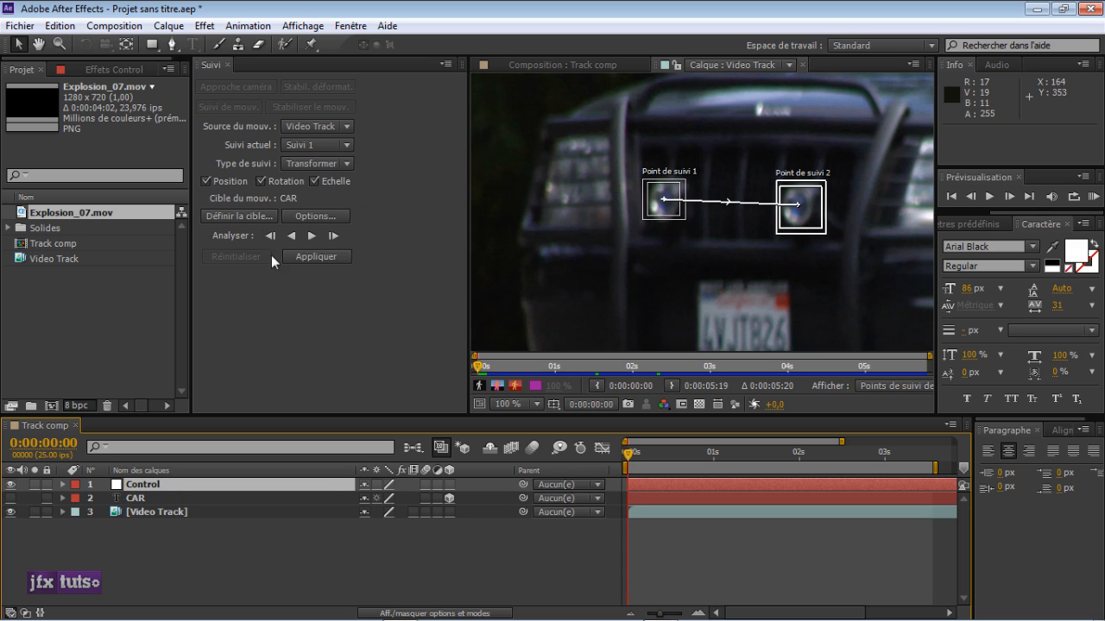
left_click(246, 217)
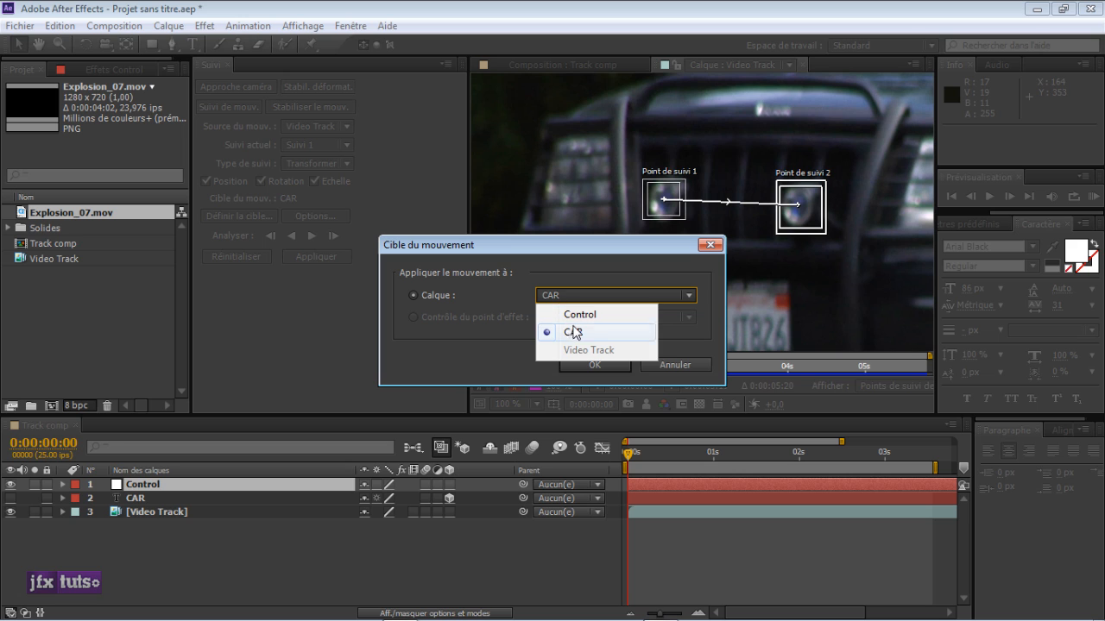
left_click(591, 312)
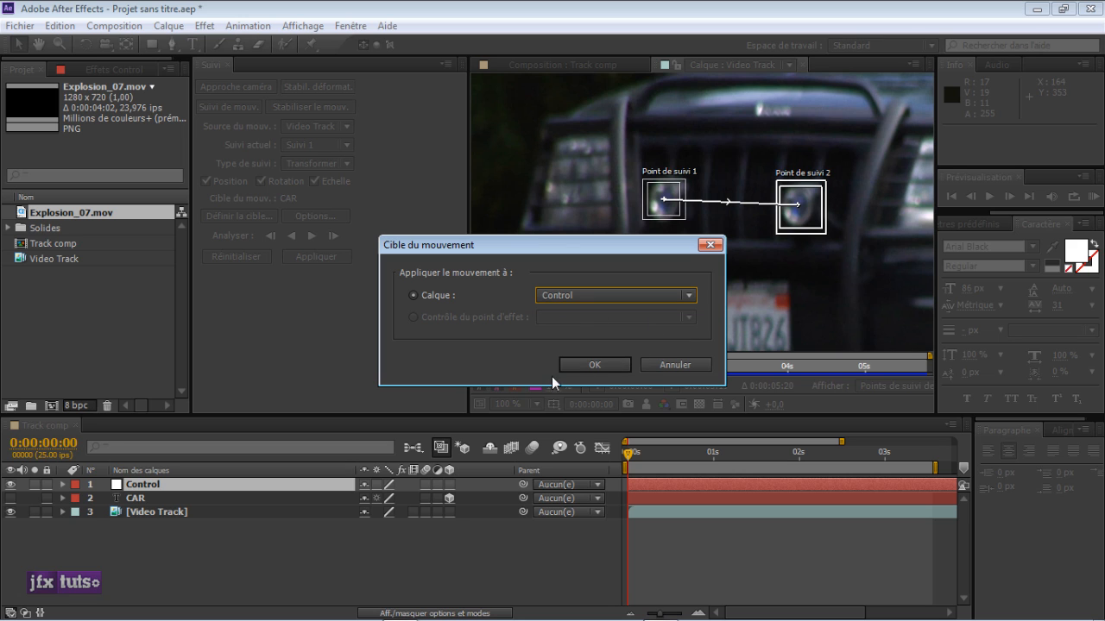
left_click(595, 364)
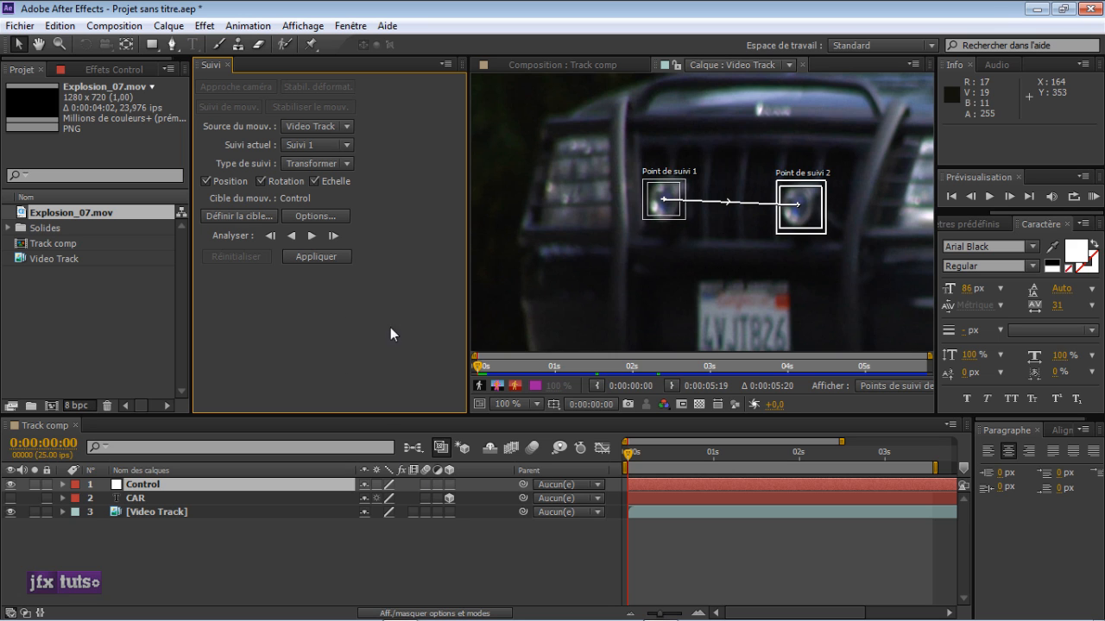
Analyze the track forward one frame at a time from the first frame to 0:00:00:07.
left_click(333, 235)
left_click(334, 240)
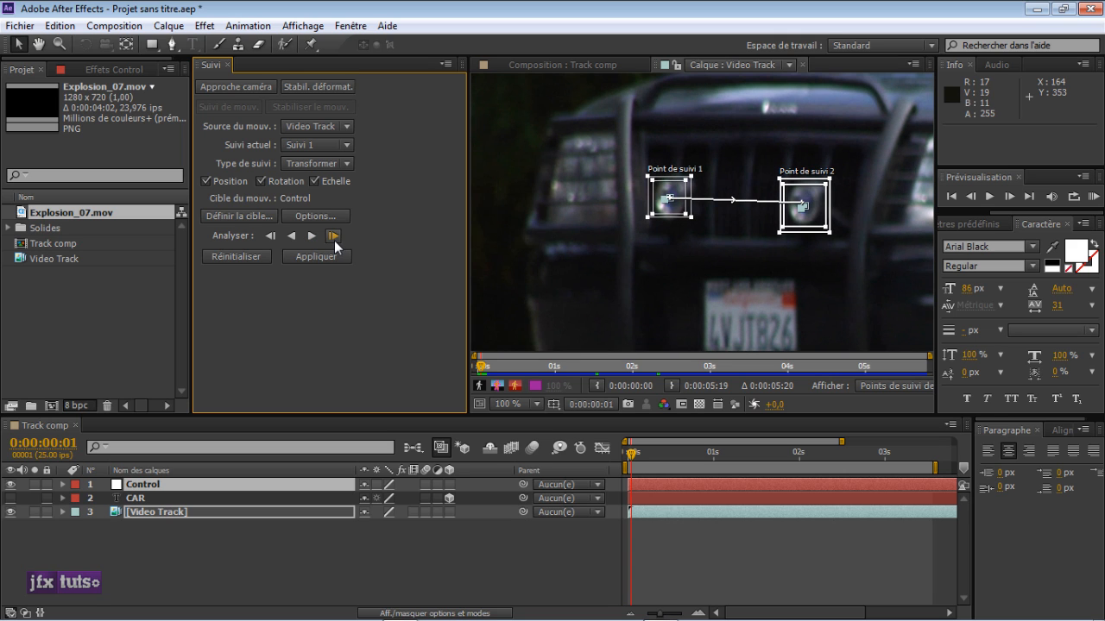
left_click(334, 240)
left_click(334, 240)
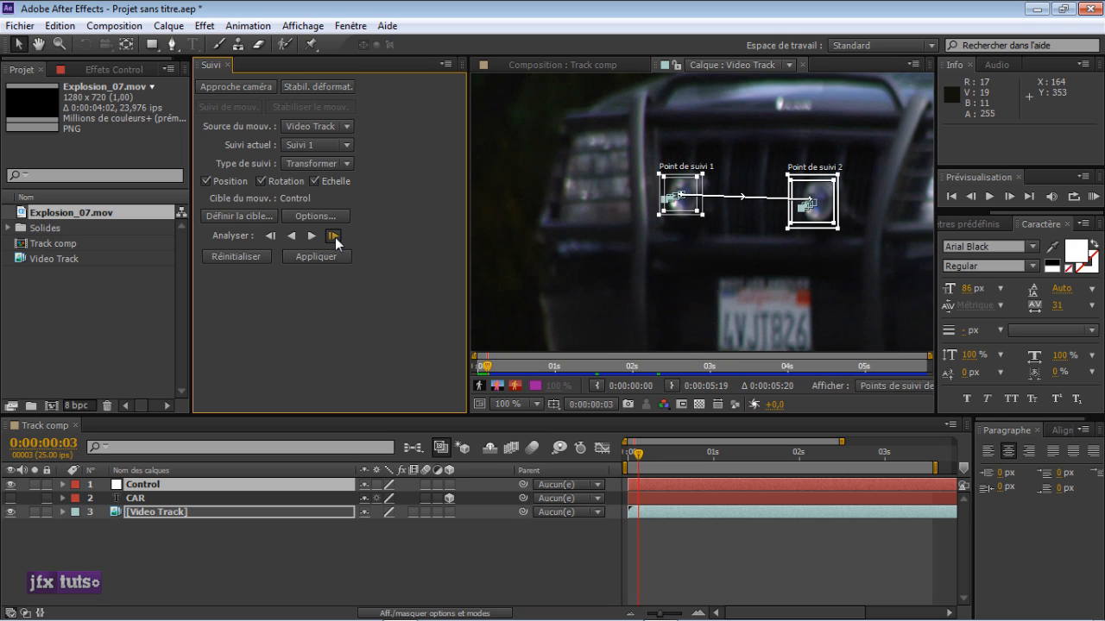
left_click(335, 237)
left_click(335, 237)
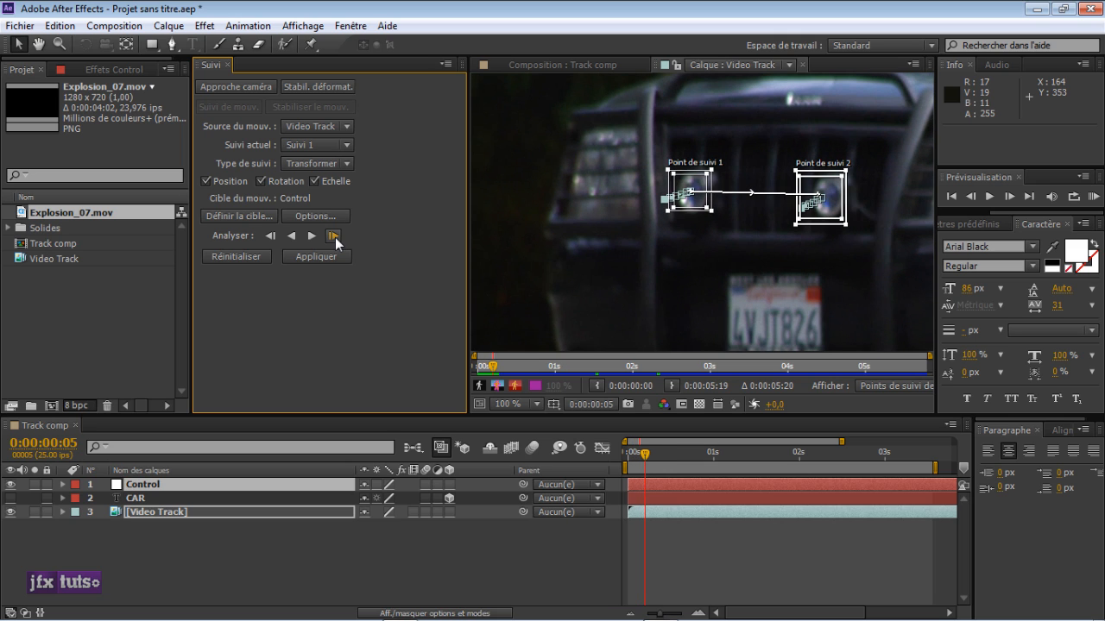
left_click(335, 237)
left_click(335, 238)
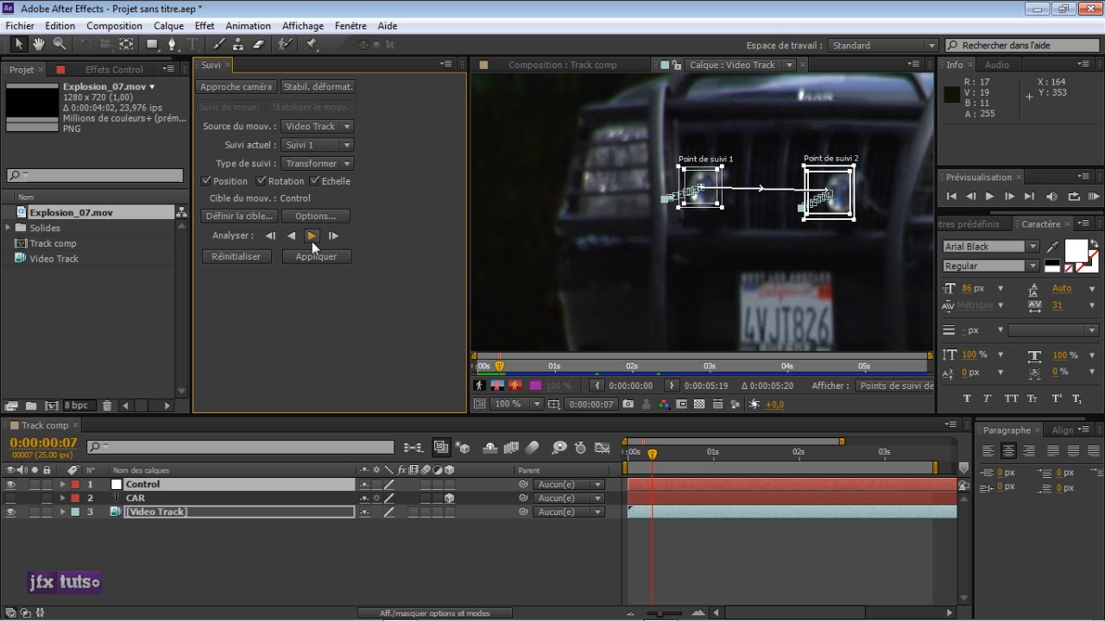
Continue analyzing the two-point track forward from 0:00:00:07 to 0:00:03:05, pausing to check the track points.
left_click(312, 238)
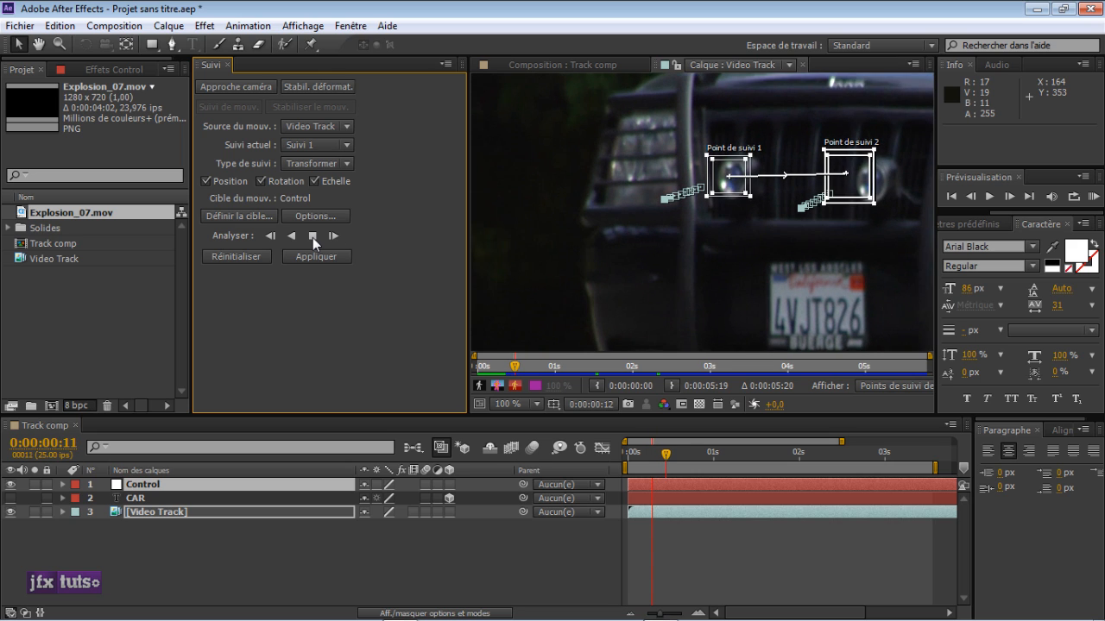
left_click(313, 237)
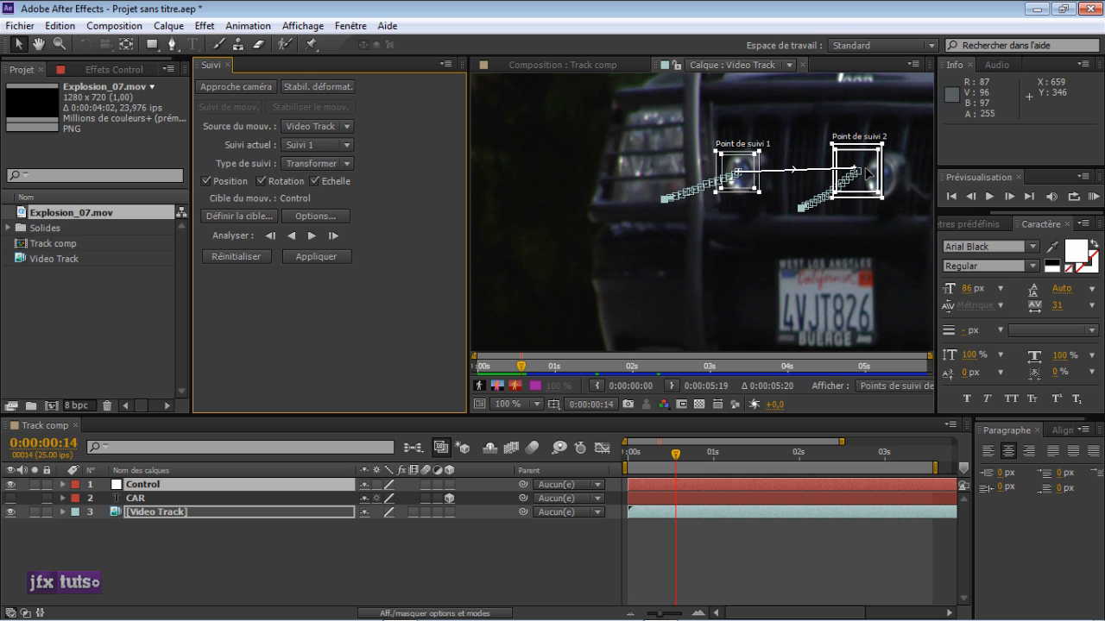
key("h")
left_click_drag(831, 227, 707, 236)
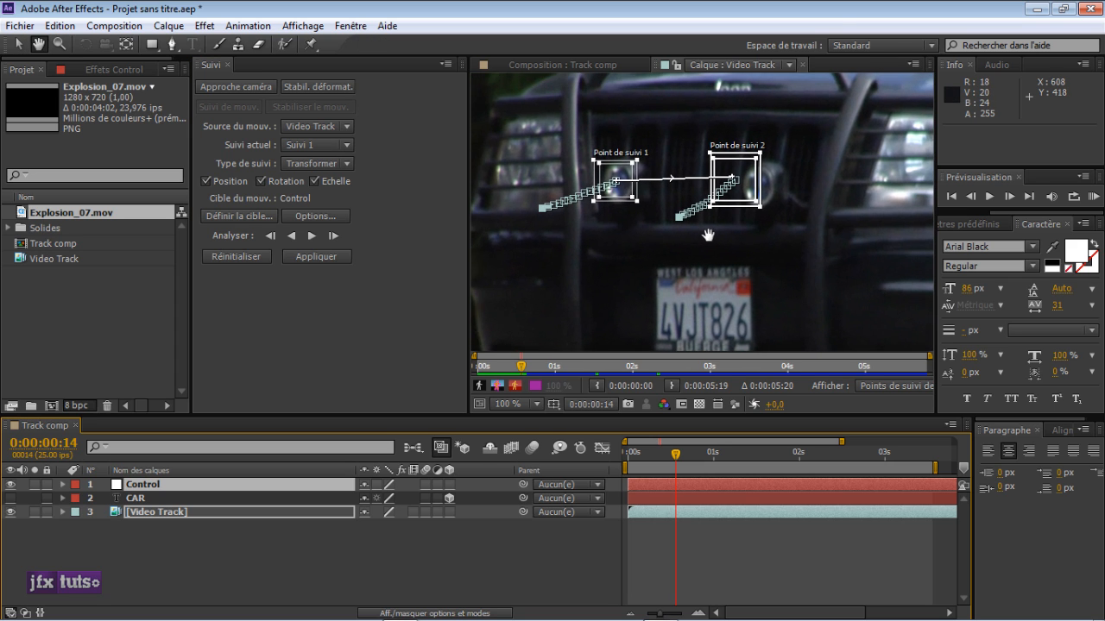
key("v")
left_click(312, 236)
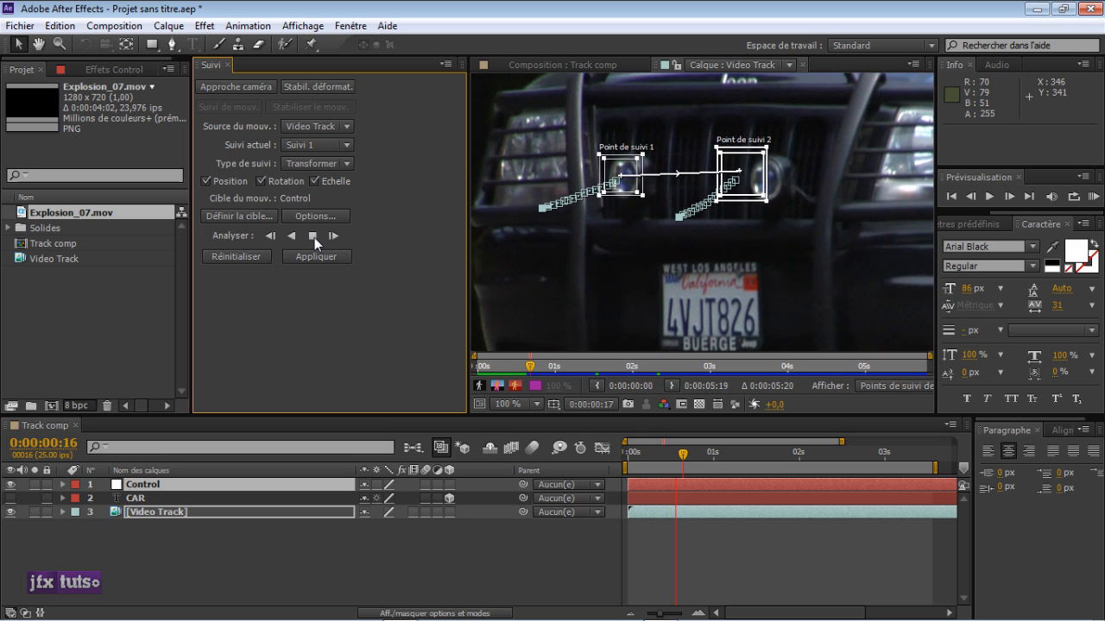
left_click(314, 238)
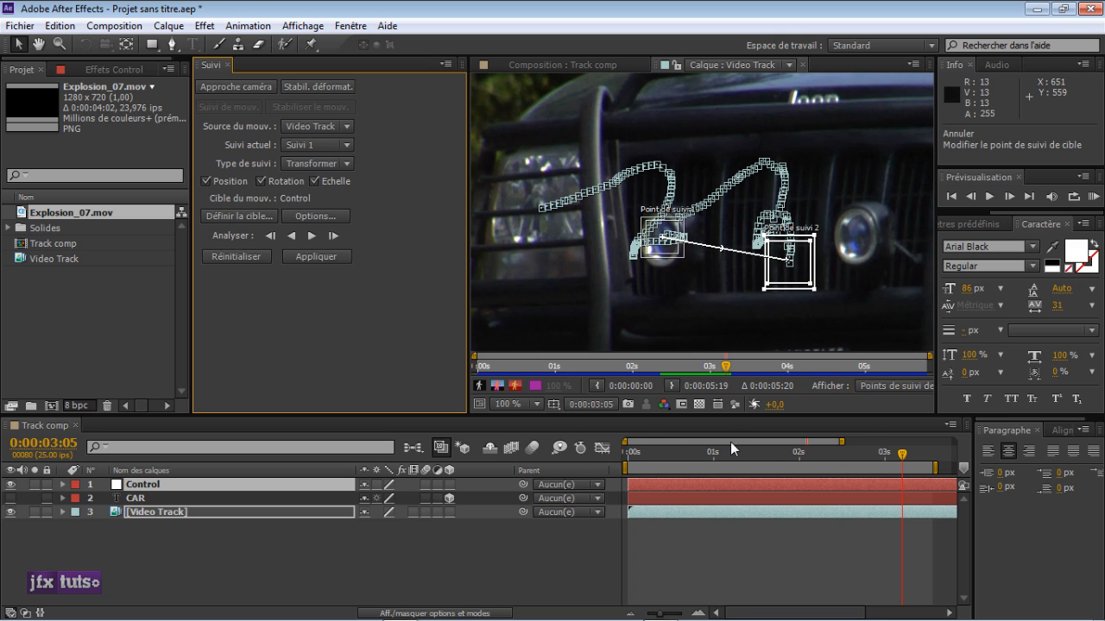
Try to recenter track point 2 on its grille lamp at 0:00:03:05 and 0:00:03:08, analyzing frame by frame in between.
left_click_drag(730, 442, 747, 443)
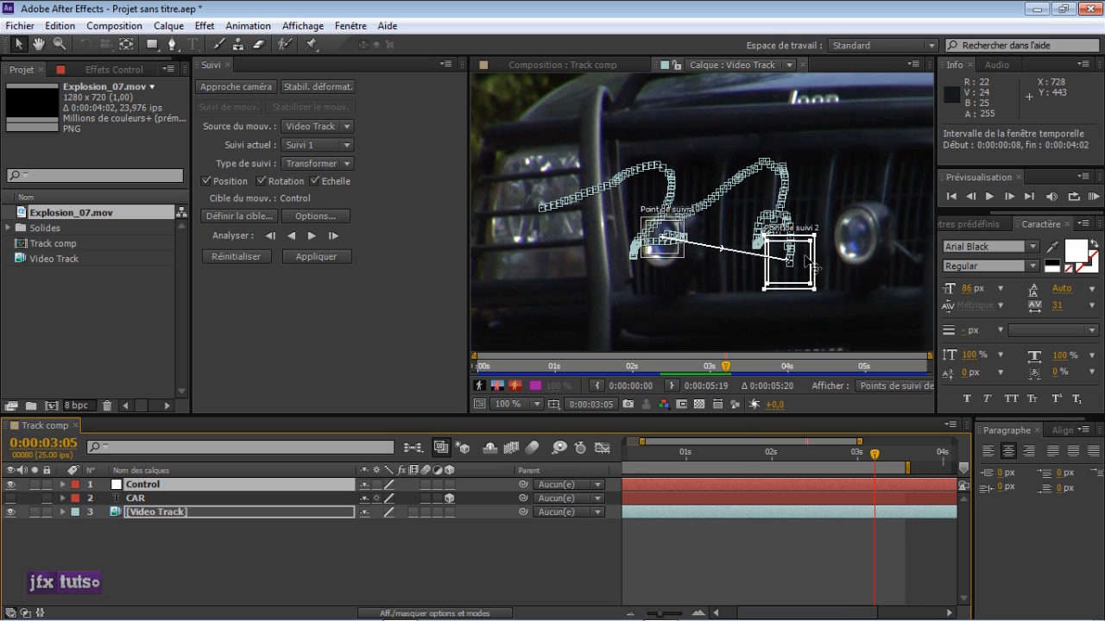
left_click_drag(807, 261, 844, 253)
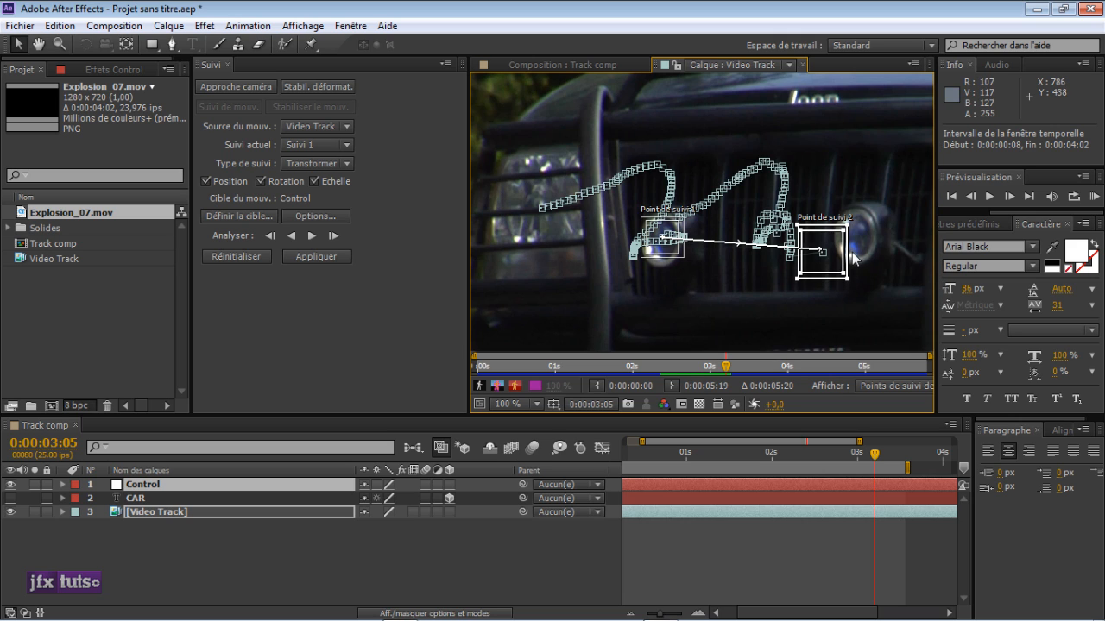
left_click_drag(836, 250, 781, 212)
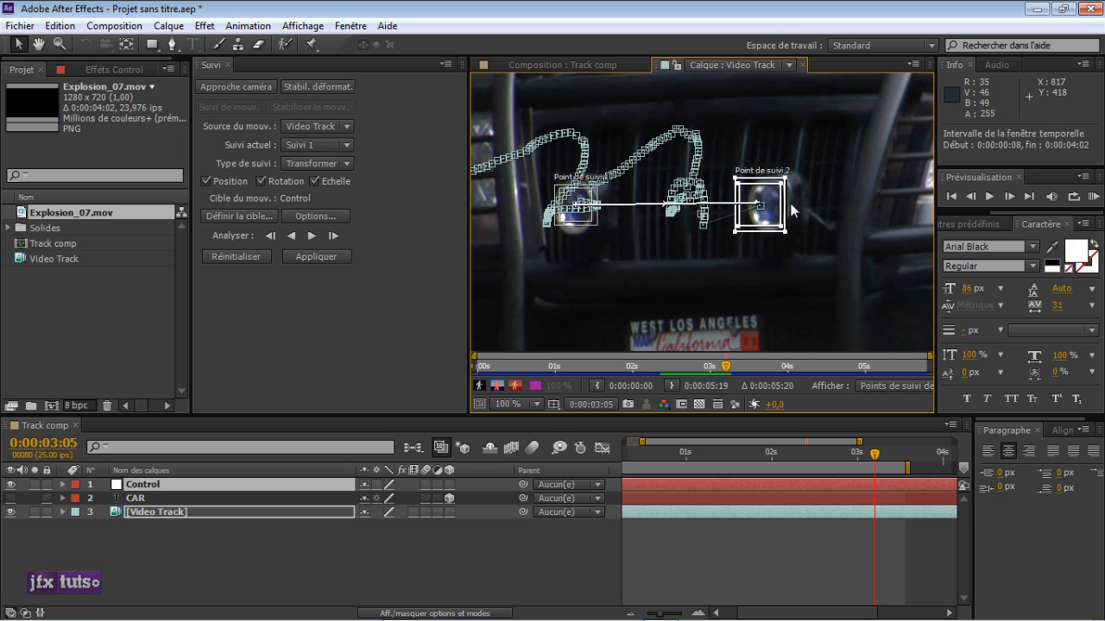
left_click(334, 239)
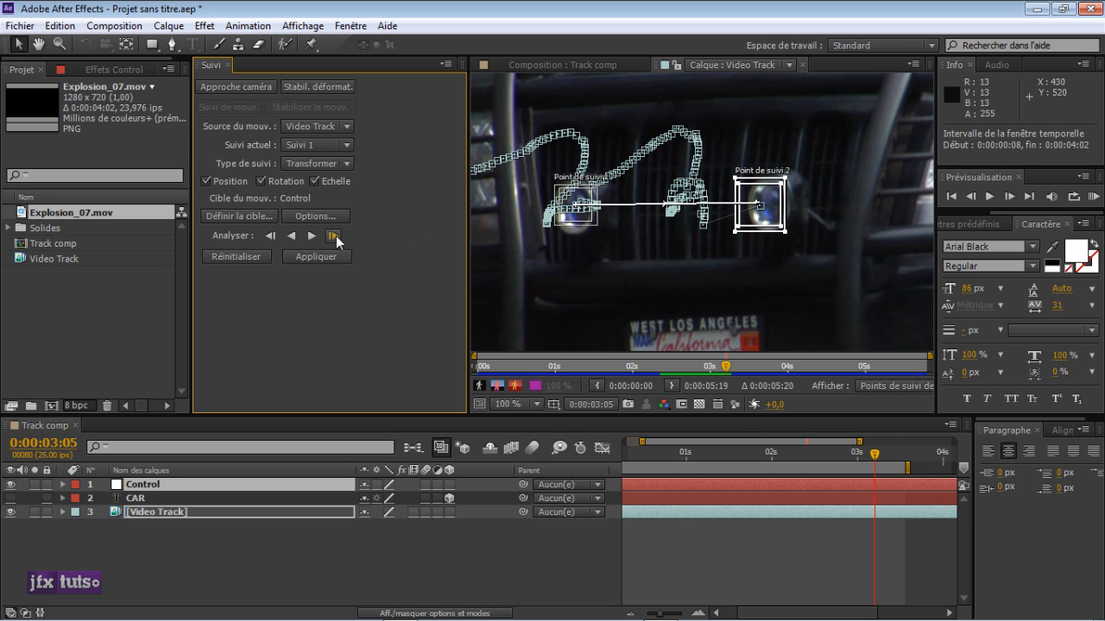
left_click(334, 238)
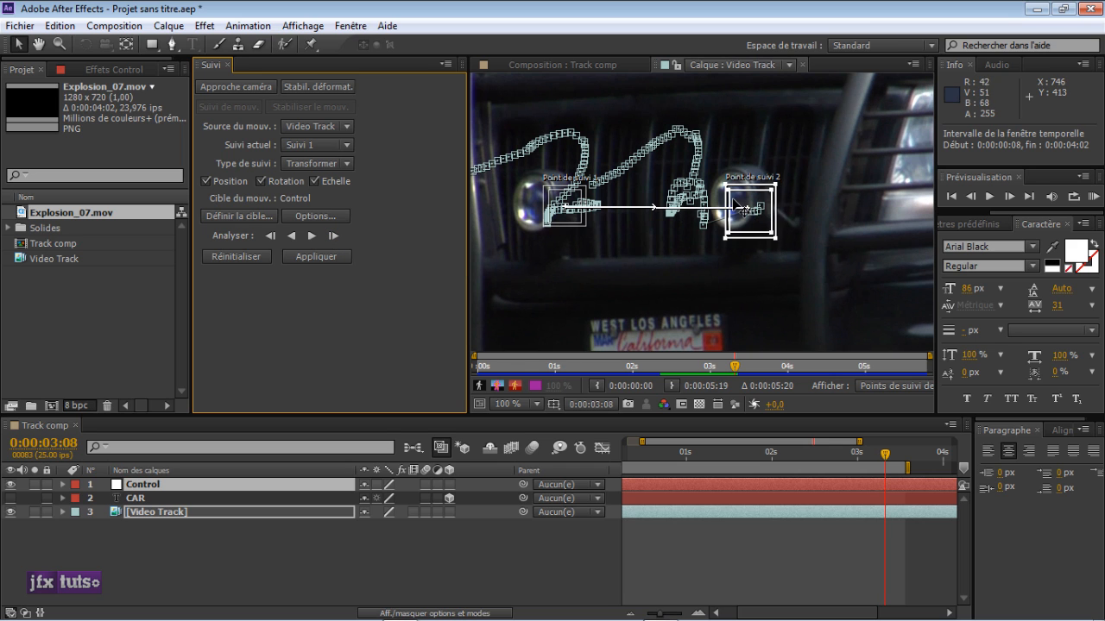
left_click_drag(746, 204, 723, 200)
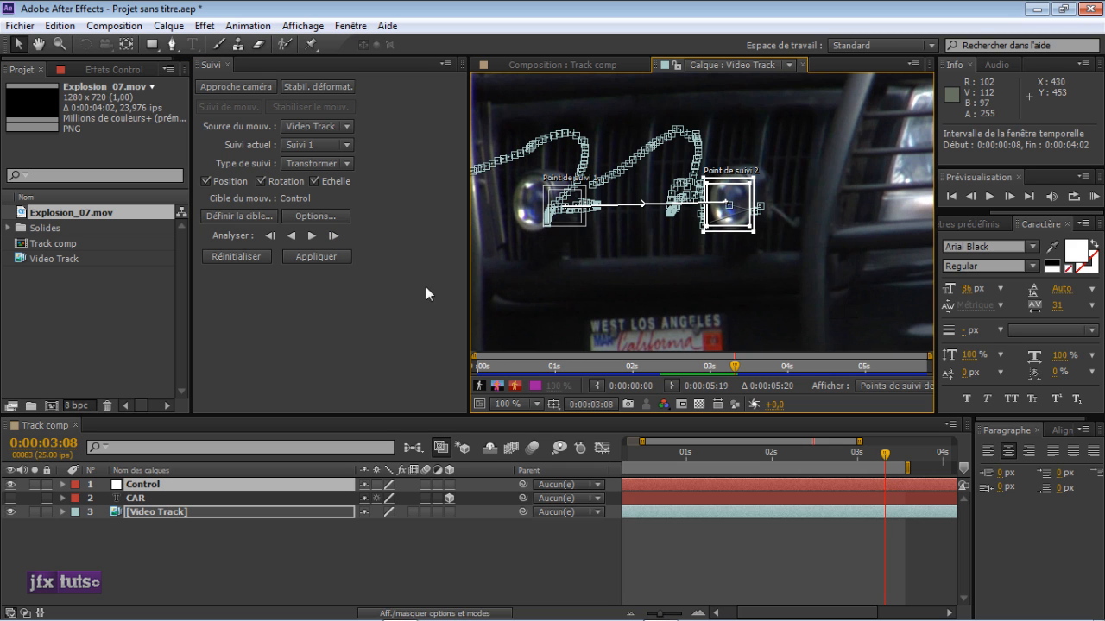
Undo the track point 2 corrections and the frame-by-frame analysis made after 0:00:03:05.
key("ctrl+z")
key("ctrl+z")
key("ctrl+z")
key("ctrl+z")
key("ctrl+z")
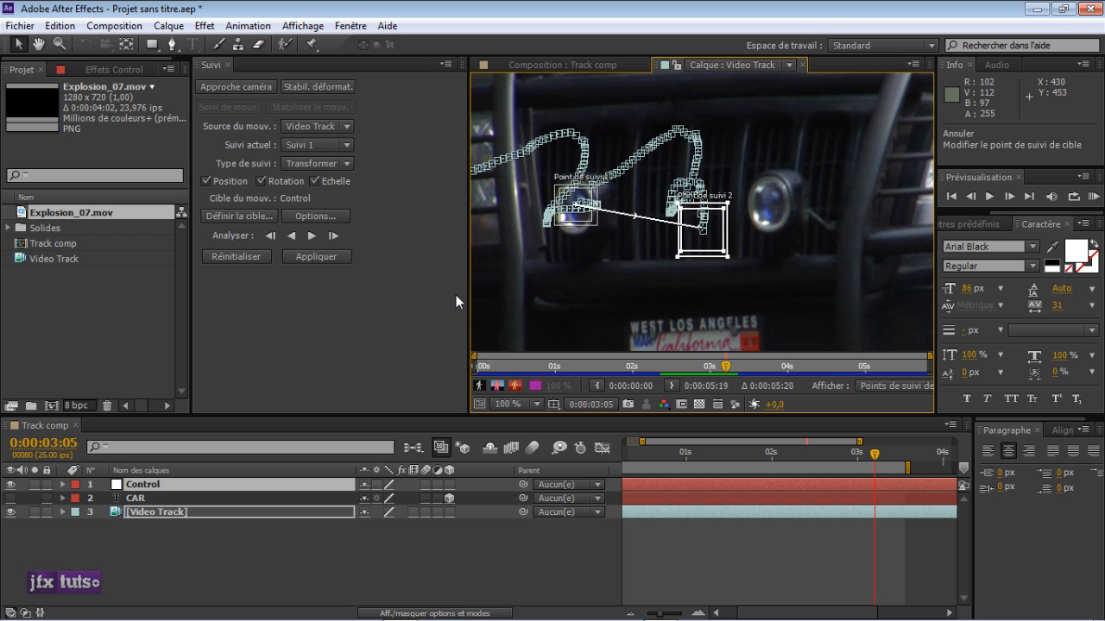
Return the comp to its first frame and deselect all layers.
left_click_drag(712, 459, 617, 454)
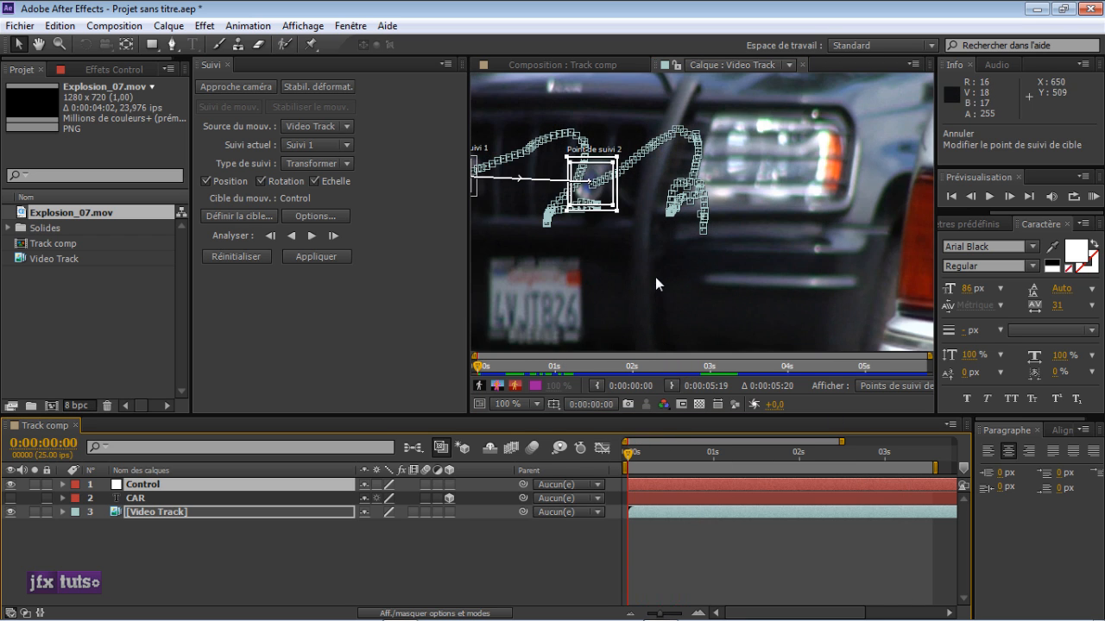
scroll(656, 278, "down", 1)
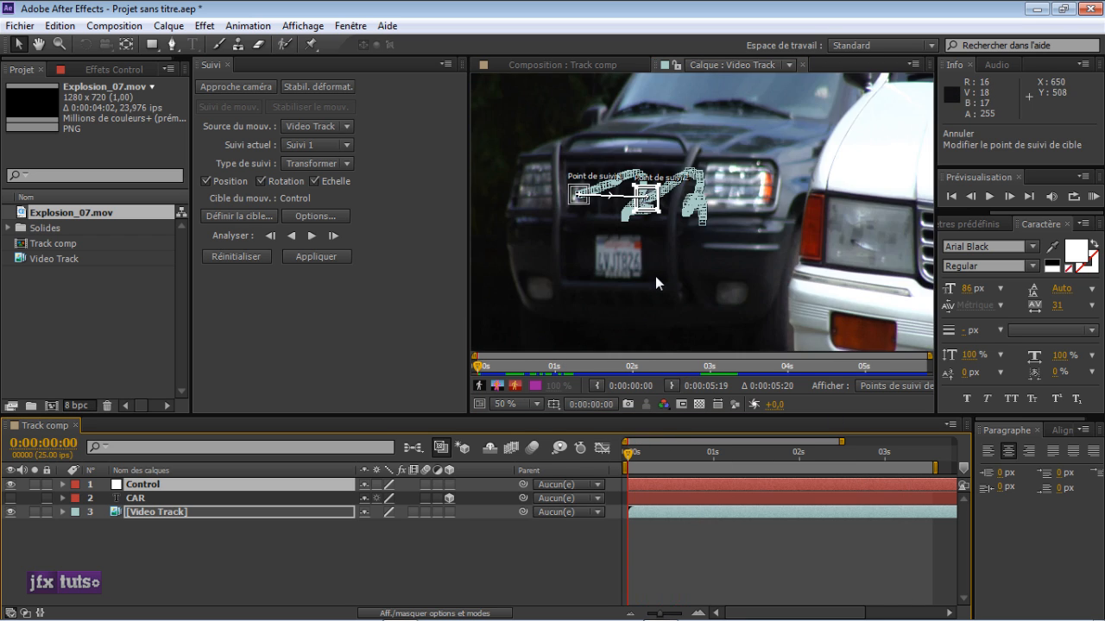
left_click(277, 550)
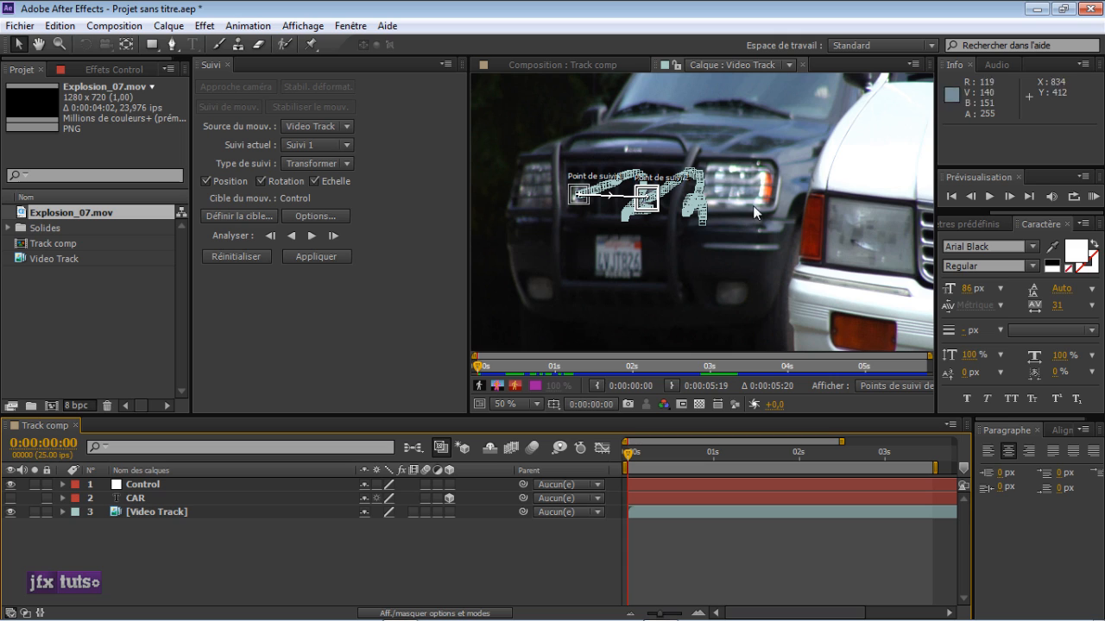
Reveal the Video Track layer's tracking keyframes, examine those of both track points, and collapse the layer.
left_click(175, 486)
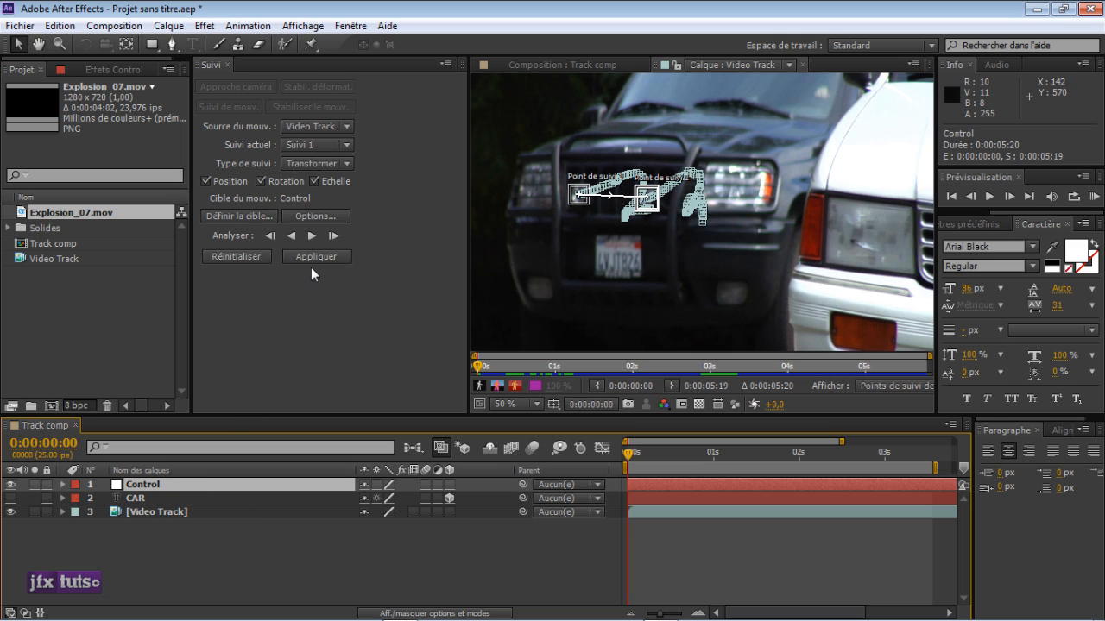
left_click(179, 513)
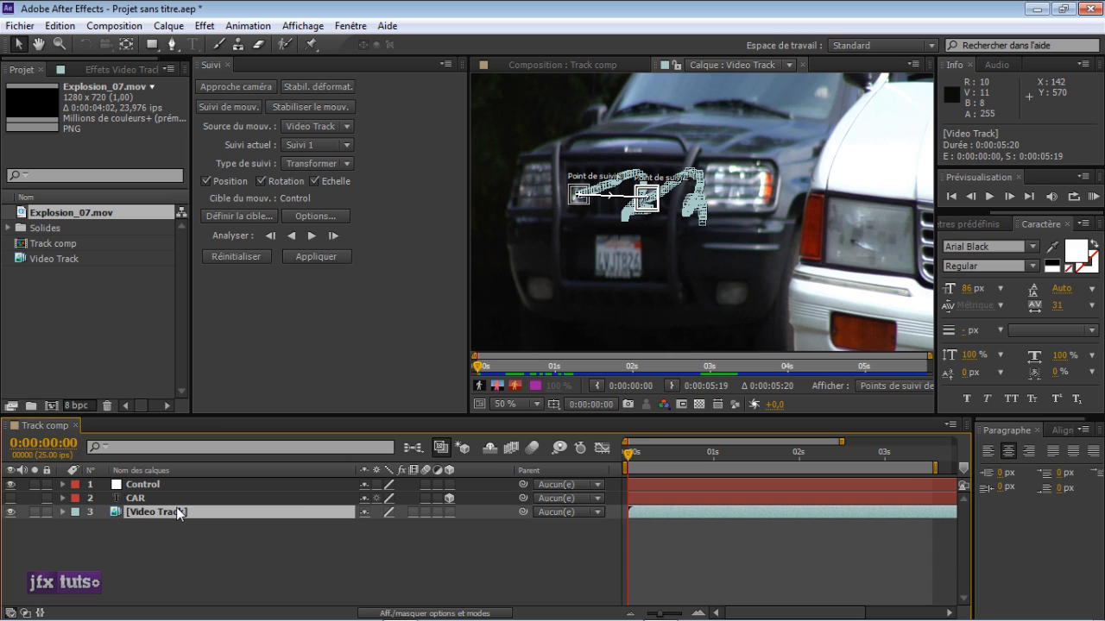
key("u")
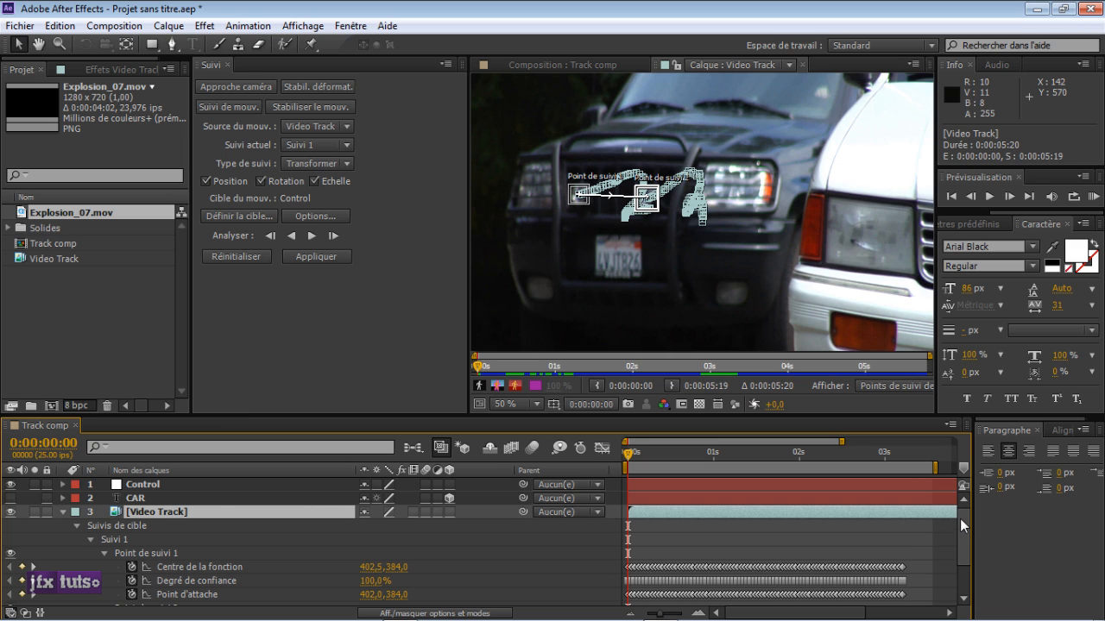
left_click_drag(960, 518, 957, 552)
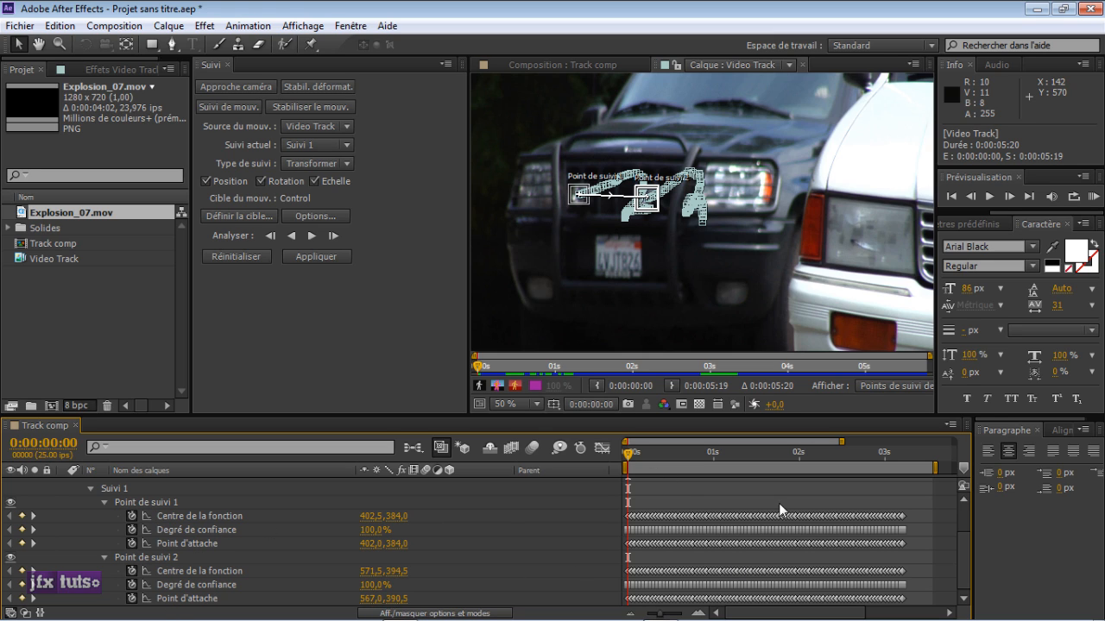
scroll(807, 572, "up", 3)
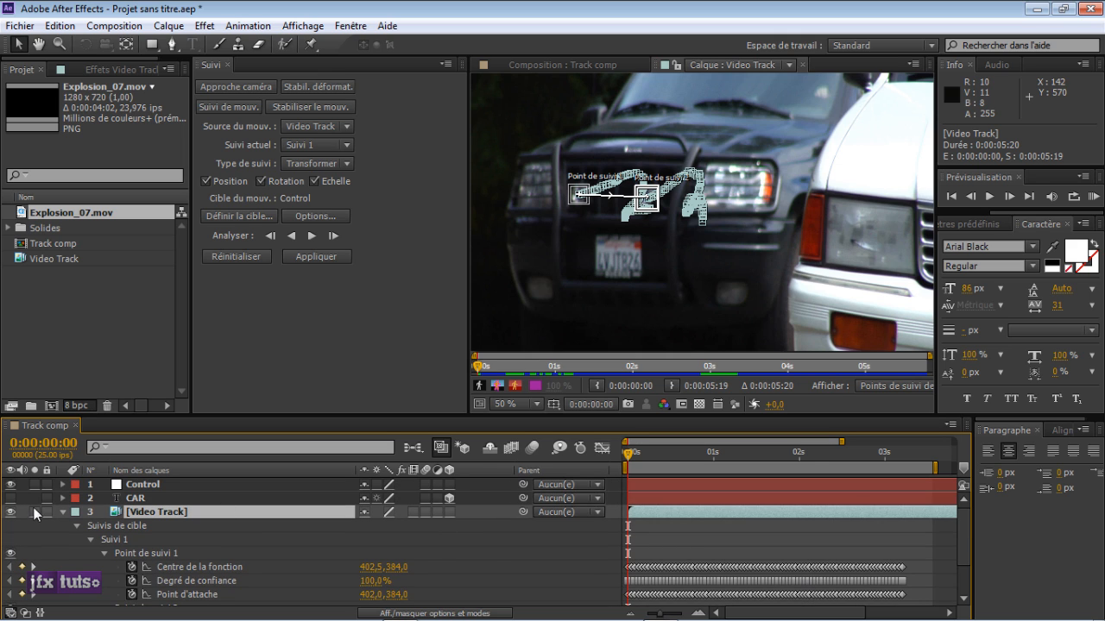
left_click(62, 511)
Check the tracker's motion target and apply the track to the Control layer in the X et Y dimensions, collapsing its properties.
left_click(160, 485)
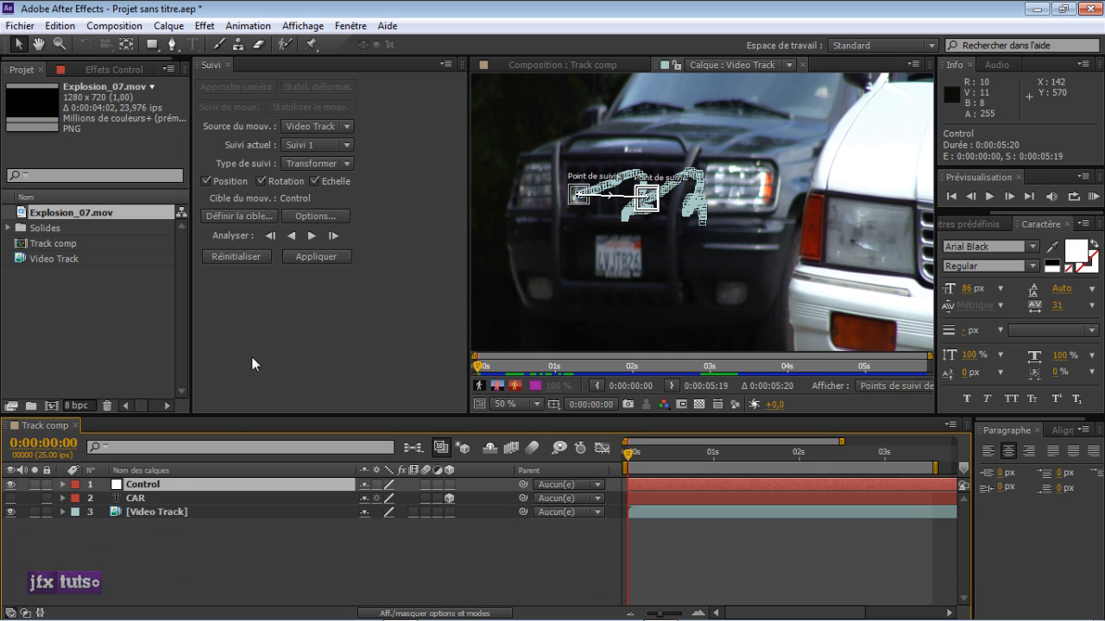
left_click(264, 214)
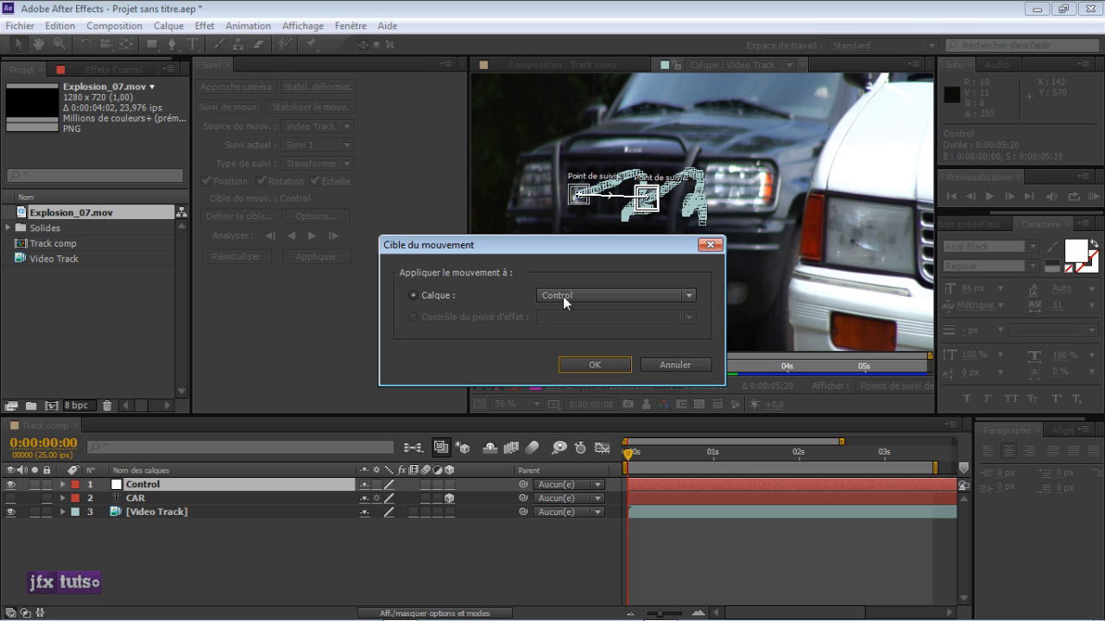
left_click(667, 367)
left_click(318, 259)
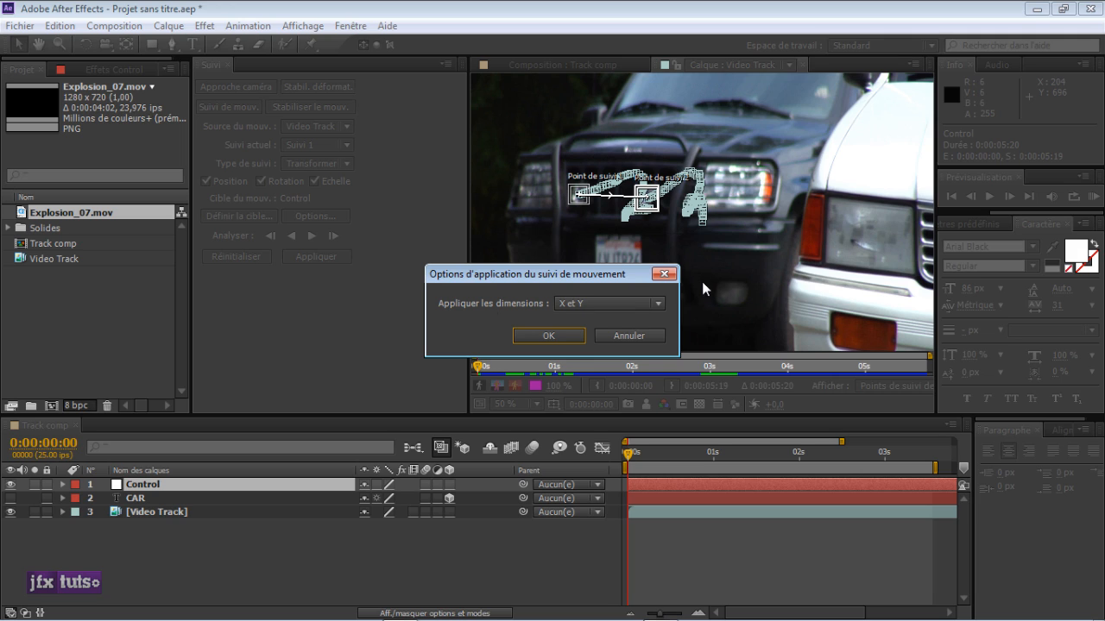
left_click(607, 303)
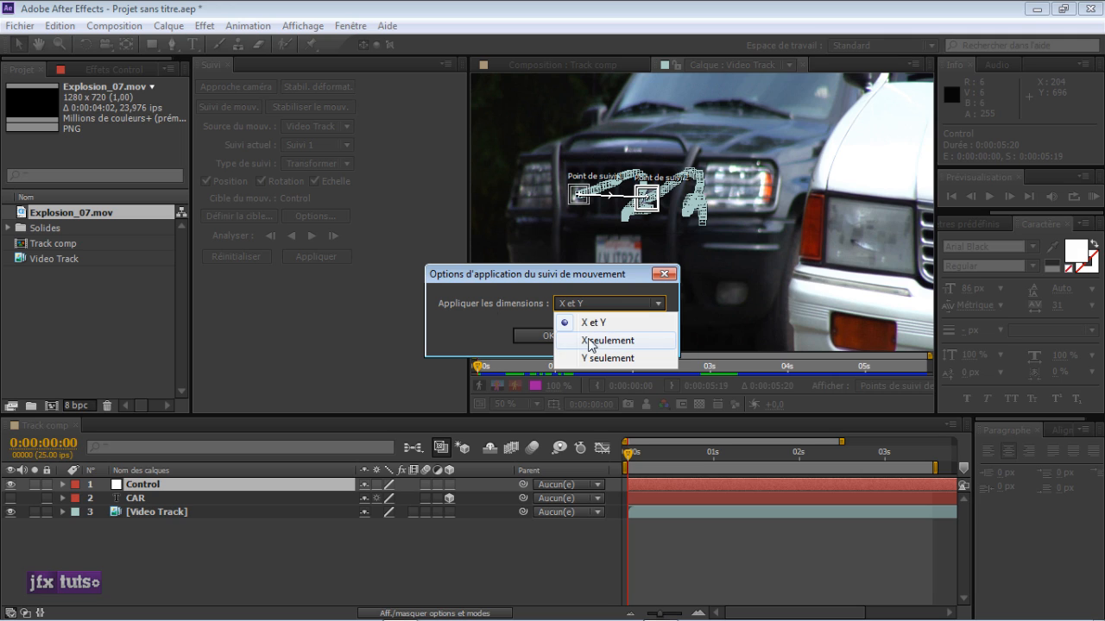
left_click(522, 323)
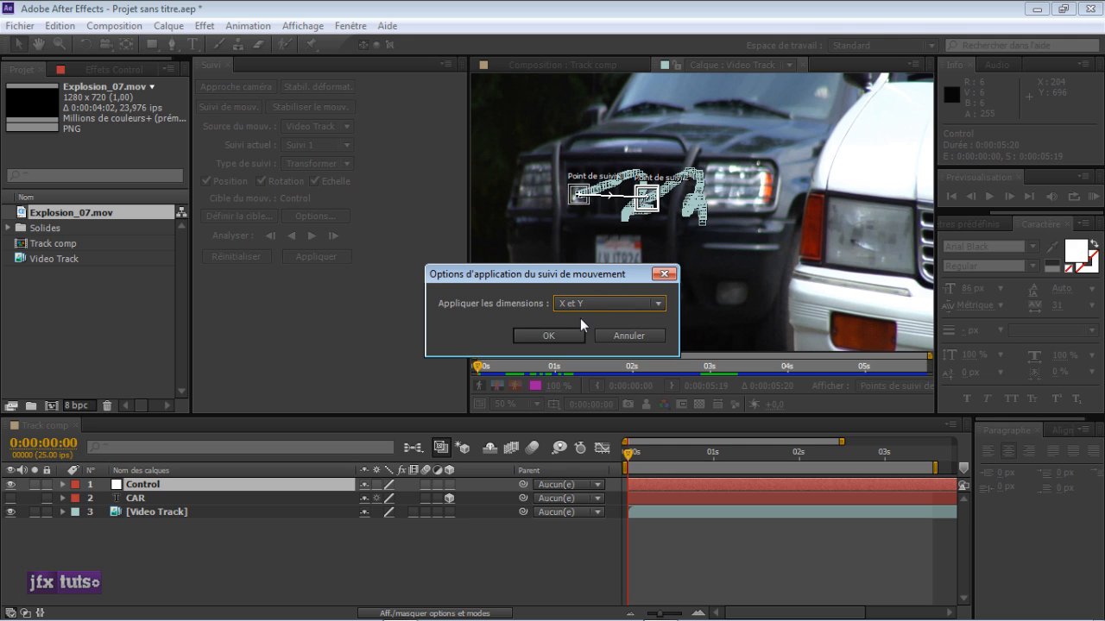
left_click(549, 336)
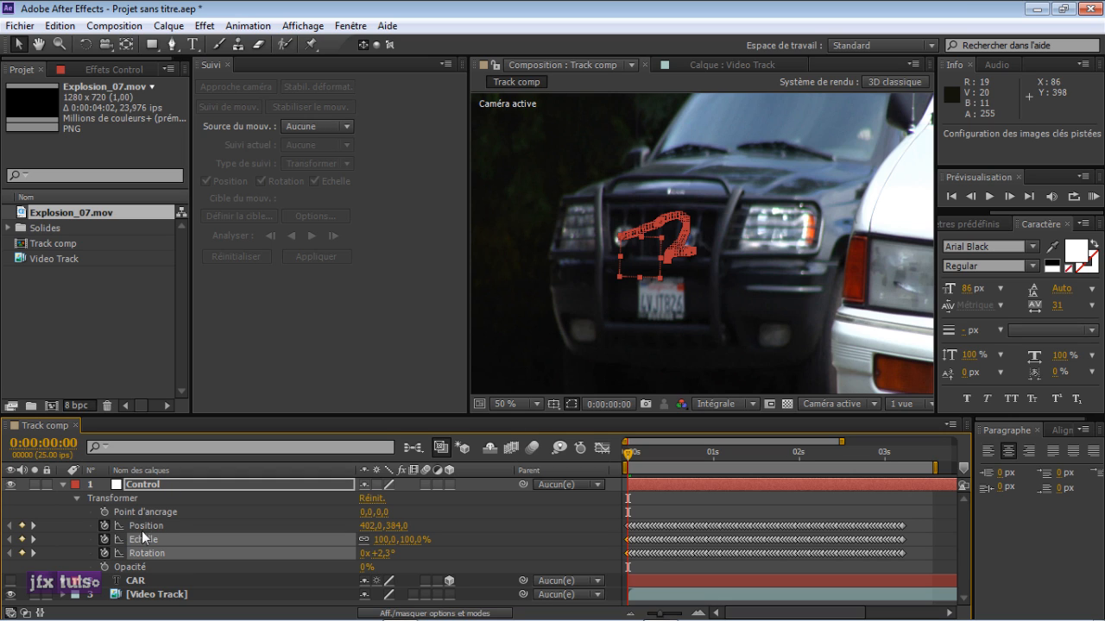
left_click(166, 486)
left_click(62, 485)
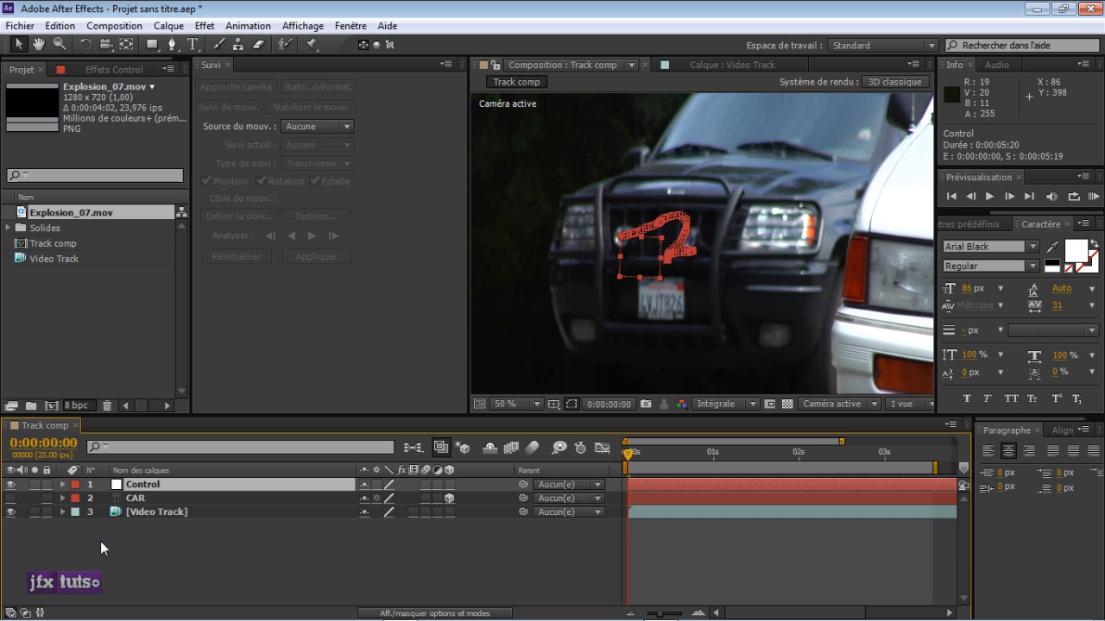
Delete the Suivi 1 tracker from the Video Track layer and collapse the layer.
left_click(100, 541)
left_click(162, 512)
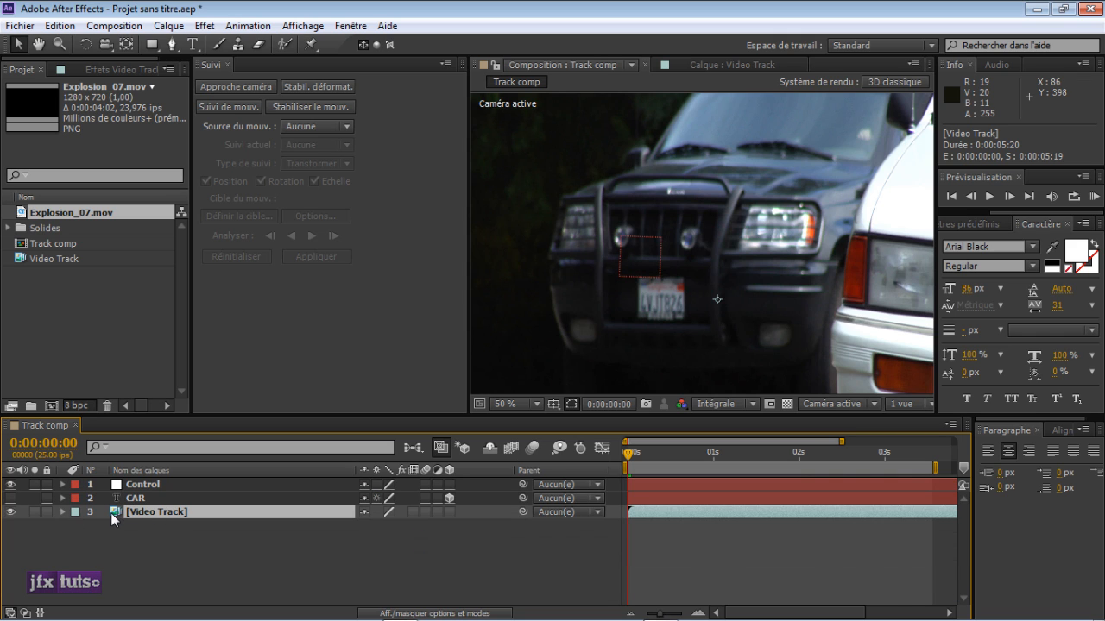
key("u")
left_click(110, 540)
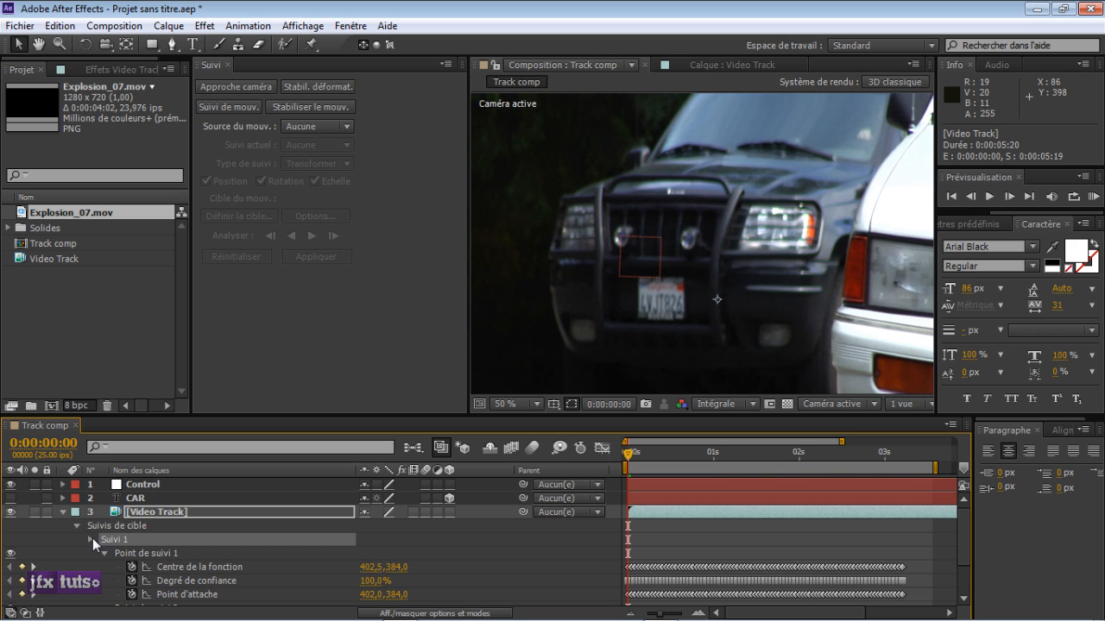
left_click(92, 539)
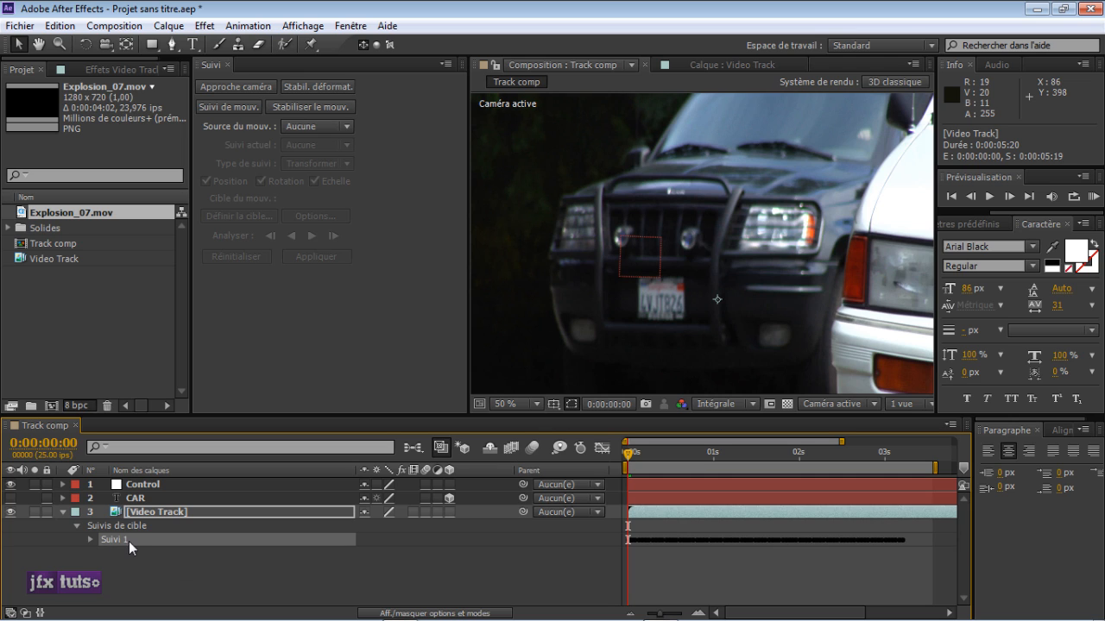
key("Delete")
left_click(132, 529)
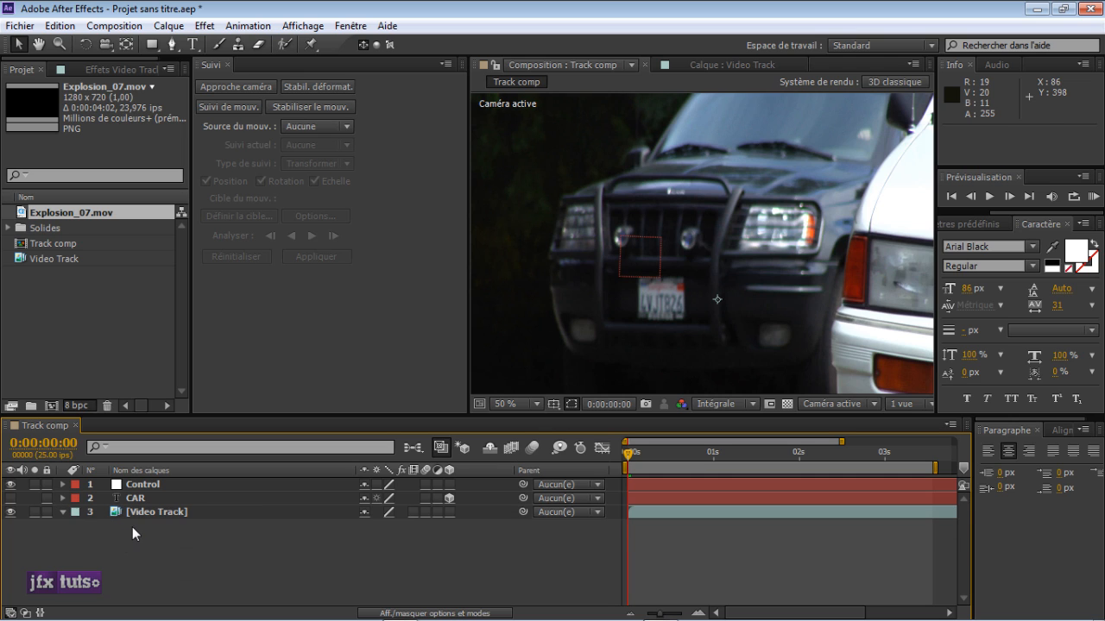
left_click(63, 511)
Apply Easy Ease to all Position, Echelle and Rotation keyframes of the Control layer.
left_click(140, 484)
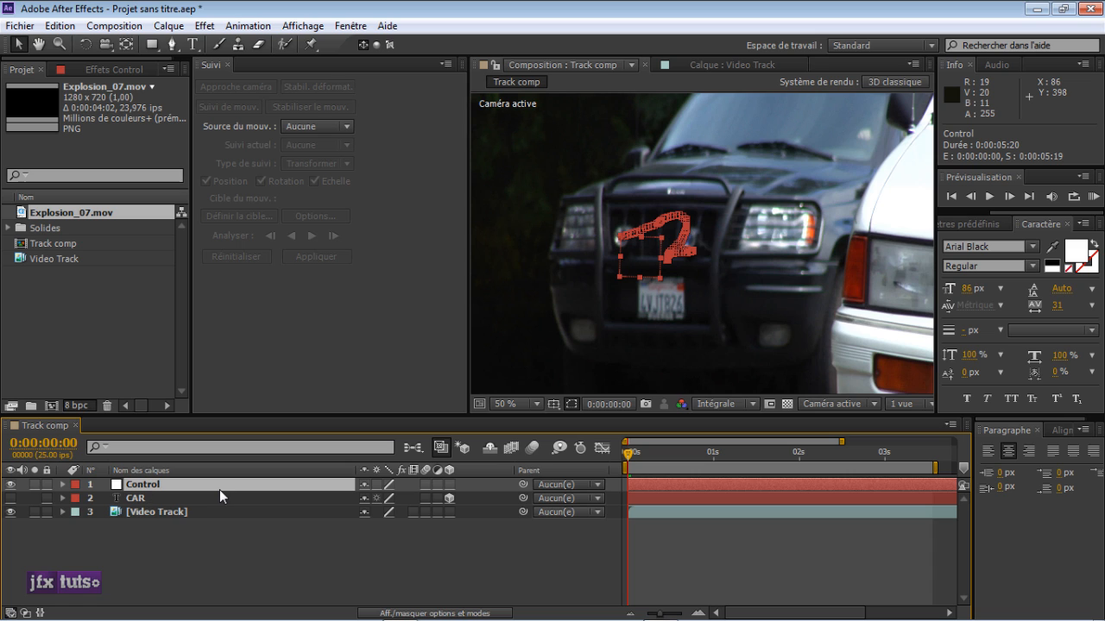
key("u")
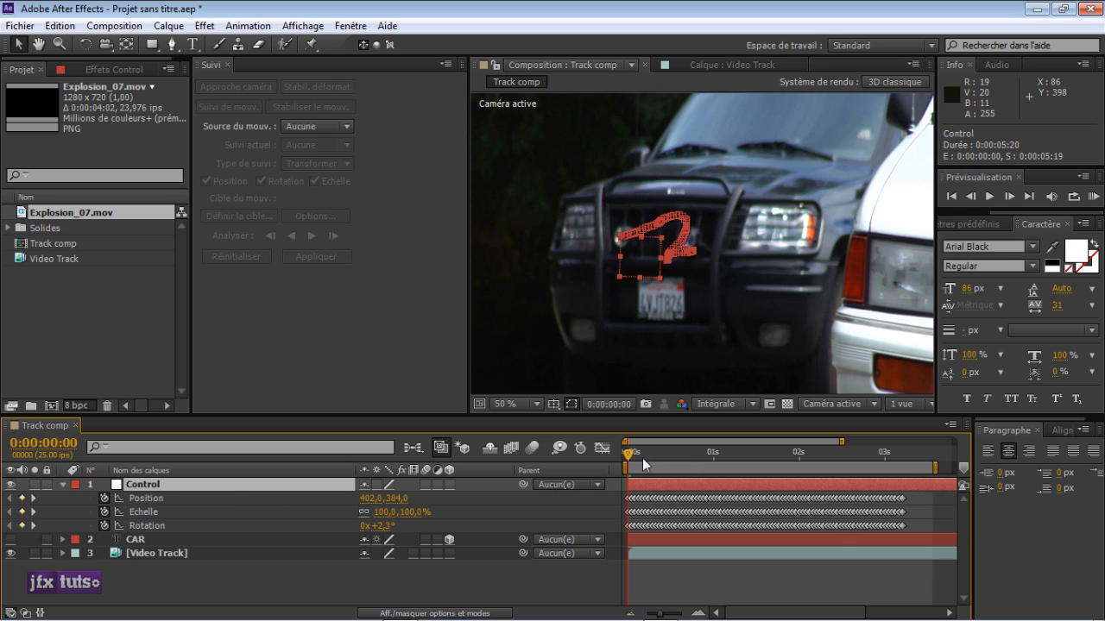
left_click_drag(925, 495, 604, 532)
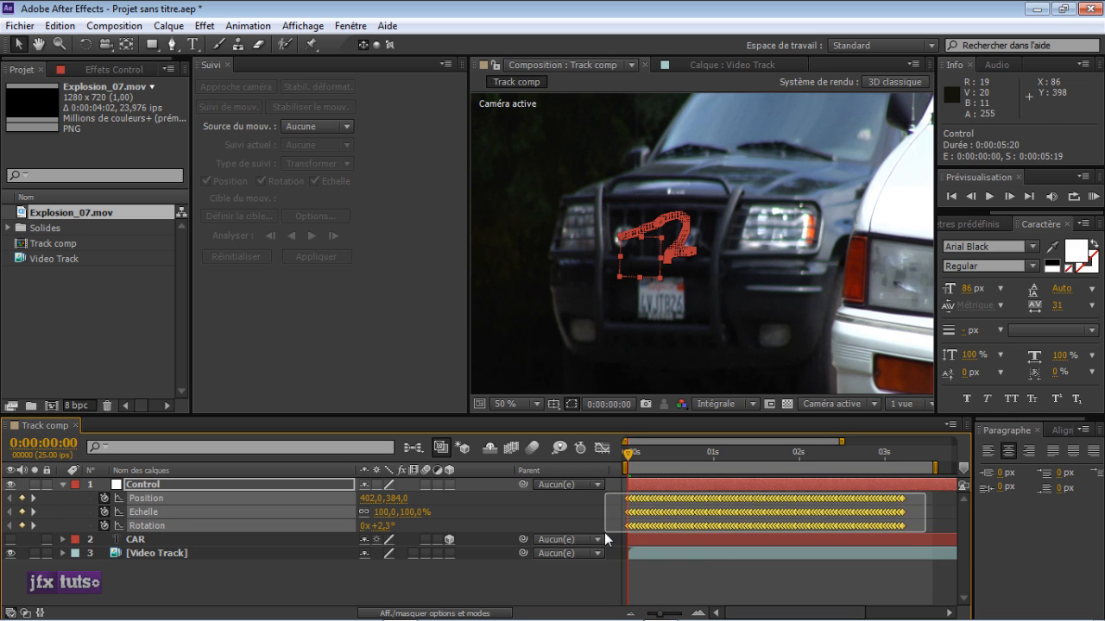
key("F9")
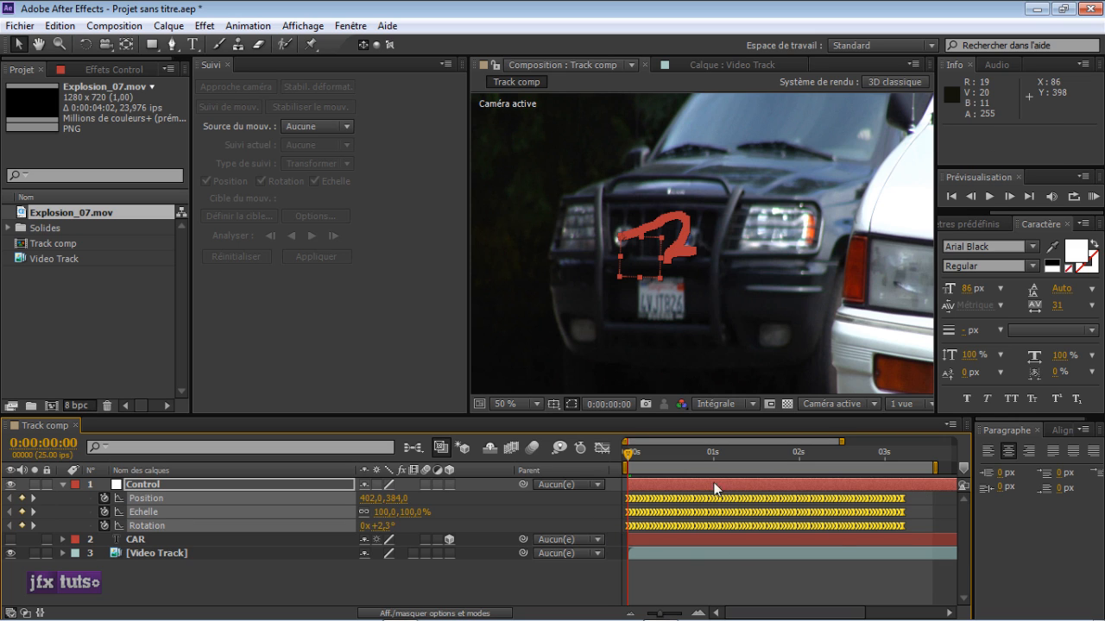
Collapse the Control layer's properties, then make the CAR text layer visible and parent it to Control at 0:00:01:19.
left_click(63, 484)
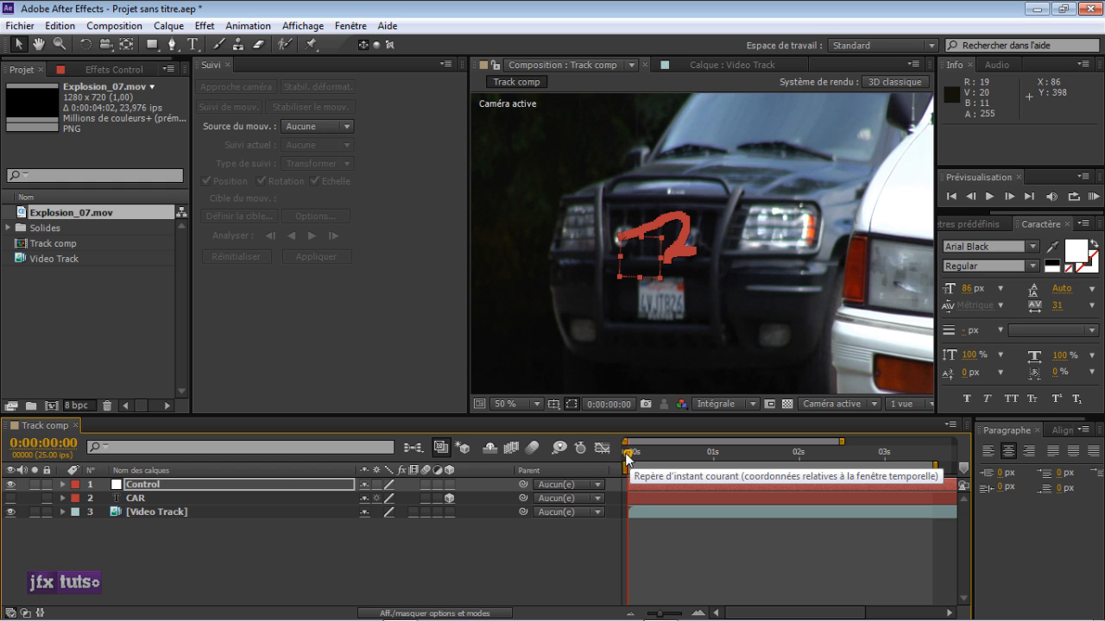
left_click_drag(629, 452, 779, 458)
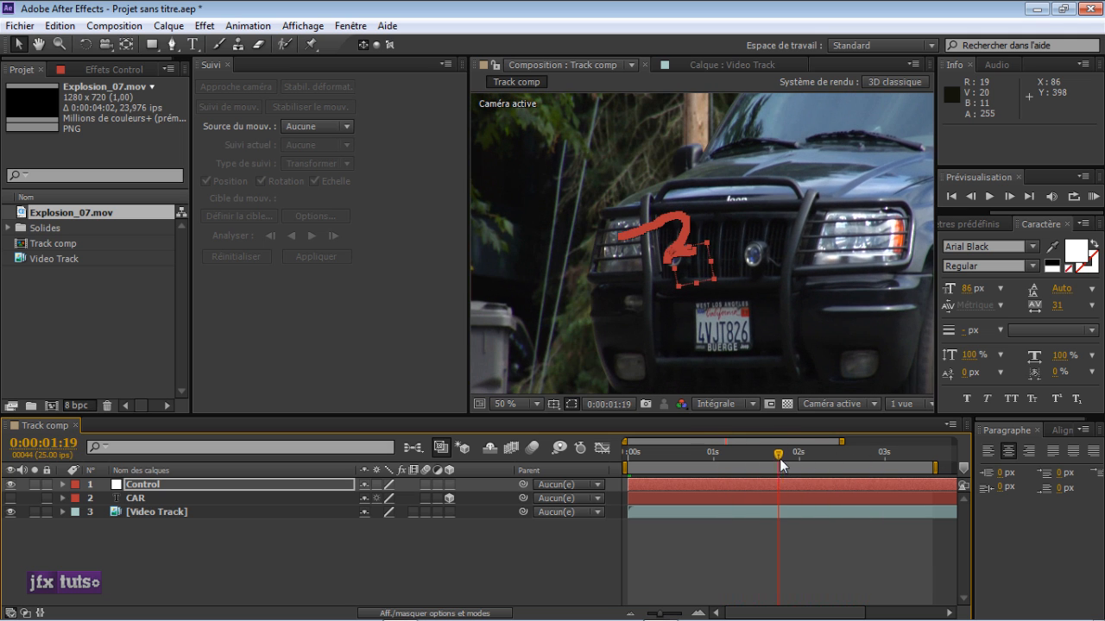
left_click(165, 498)
left_click(11, 498)
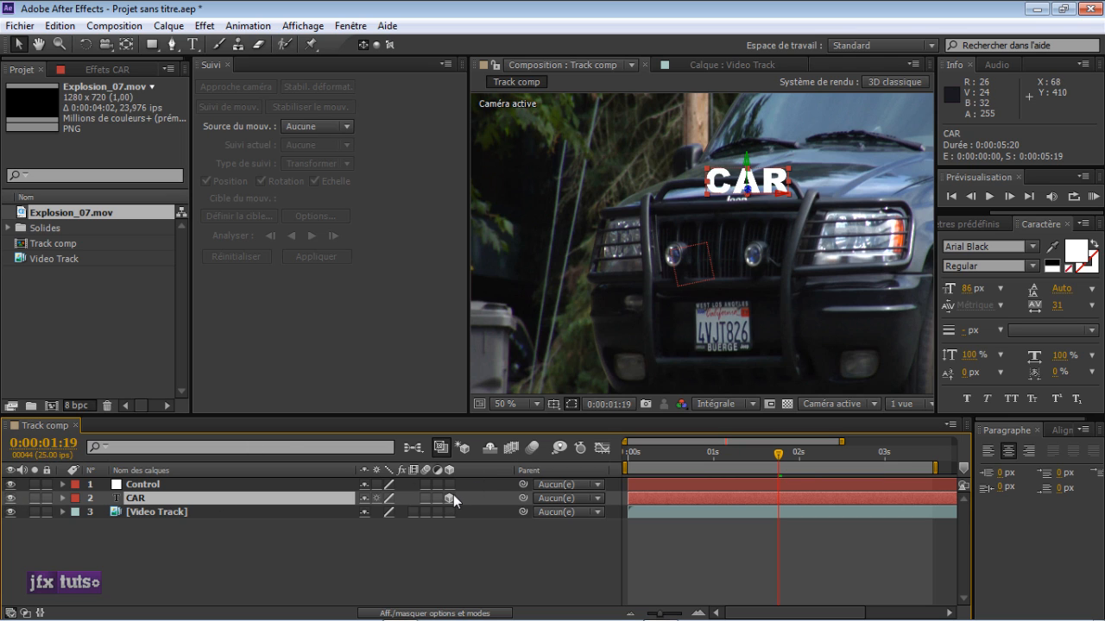
left_click(553, 498)
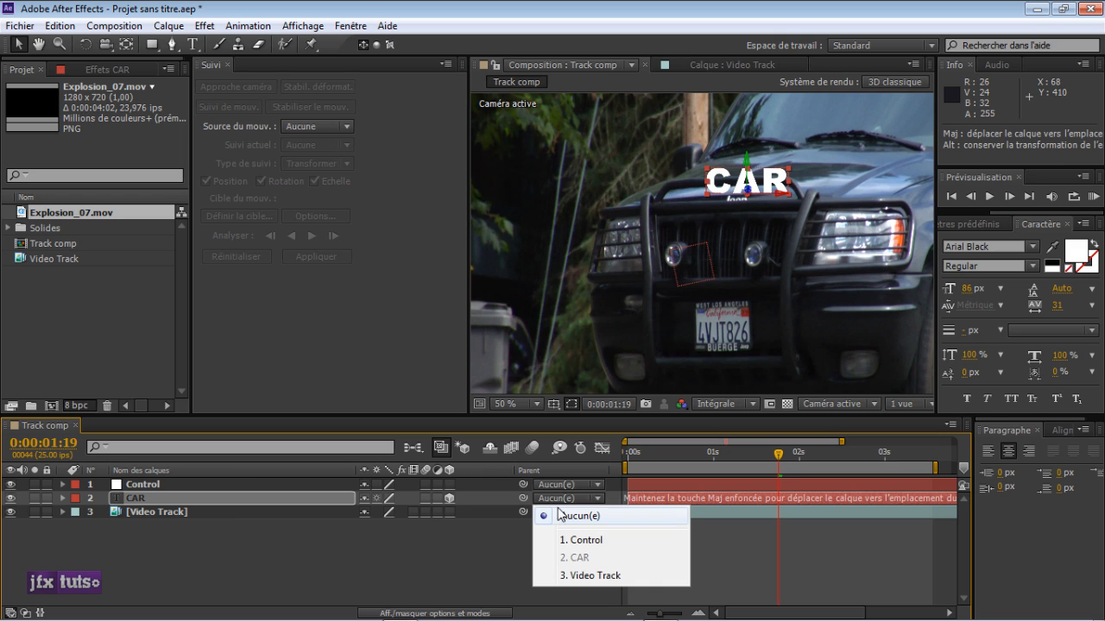
left_click(576, 541)
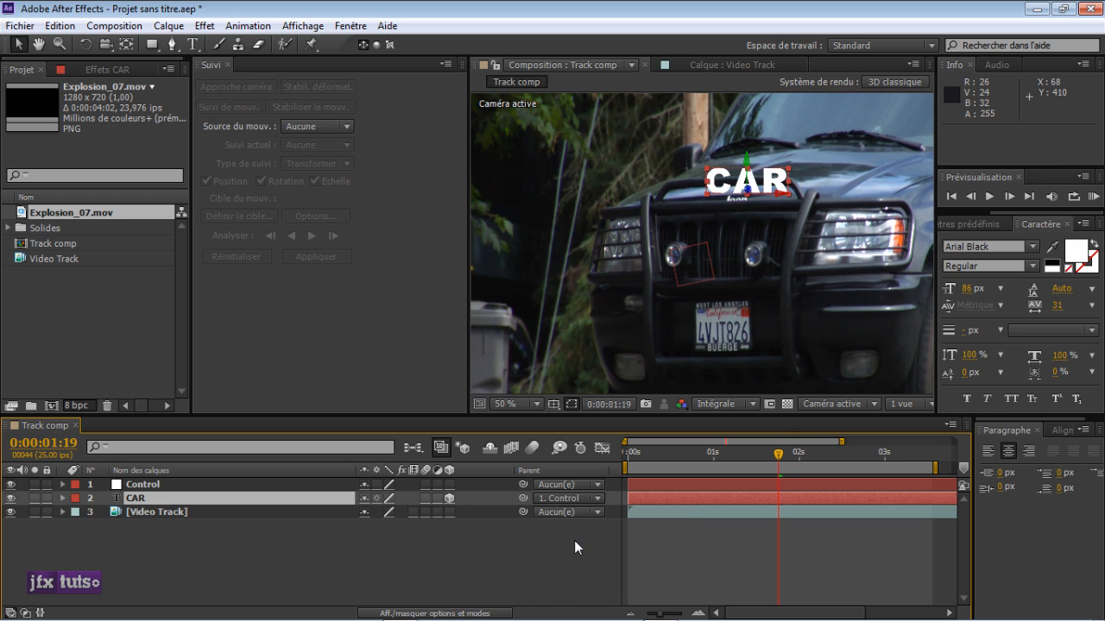
Scrub from the start to 0:00:02:03 to check how the CAR text follows the vehicle, then return to the first frame.
left_click(634, 453)
left_click_drag(634, 453, 808, 450)
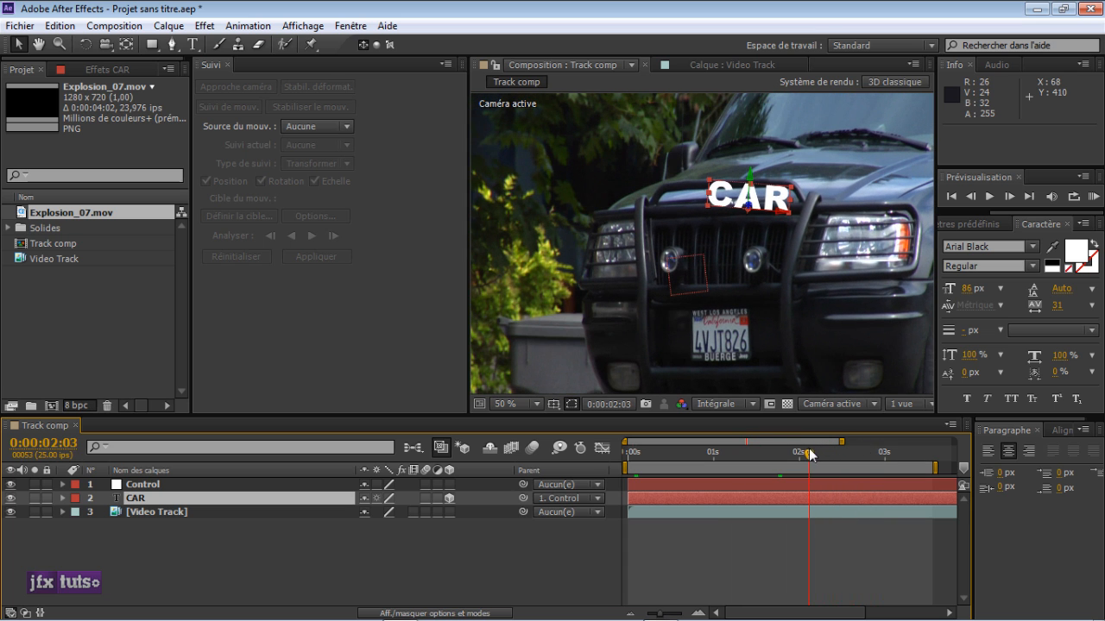
left_click(627, 450)
Examine the Control layer's keyframes at a closer timeline scale, scrub to frame 0:00:00:07, and collapse the layer.
left_click(199, 483)
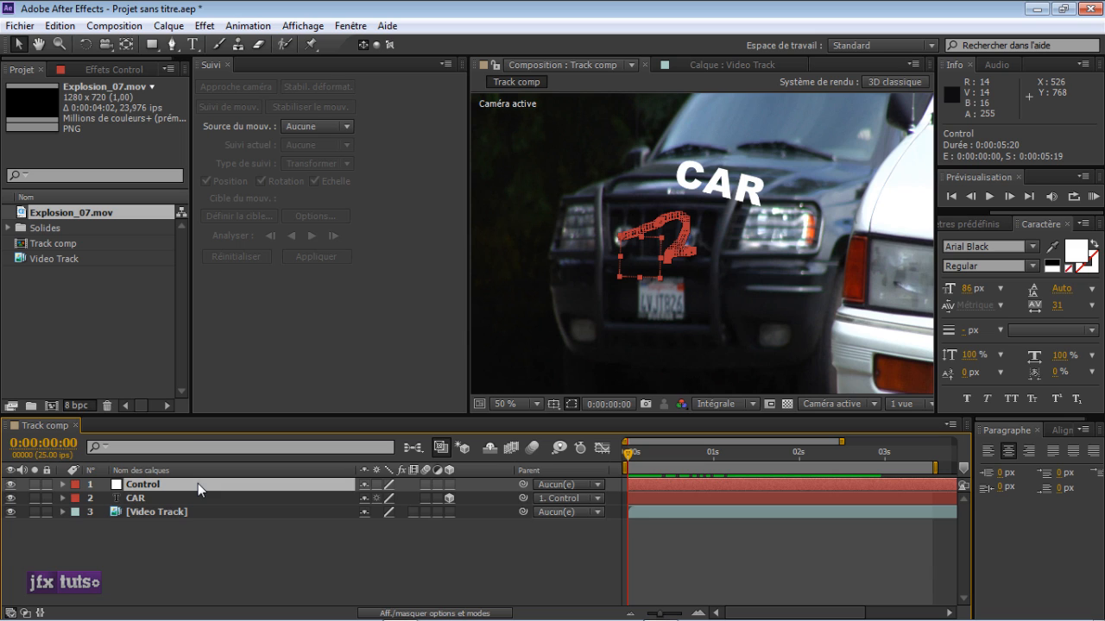
key("u")
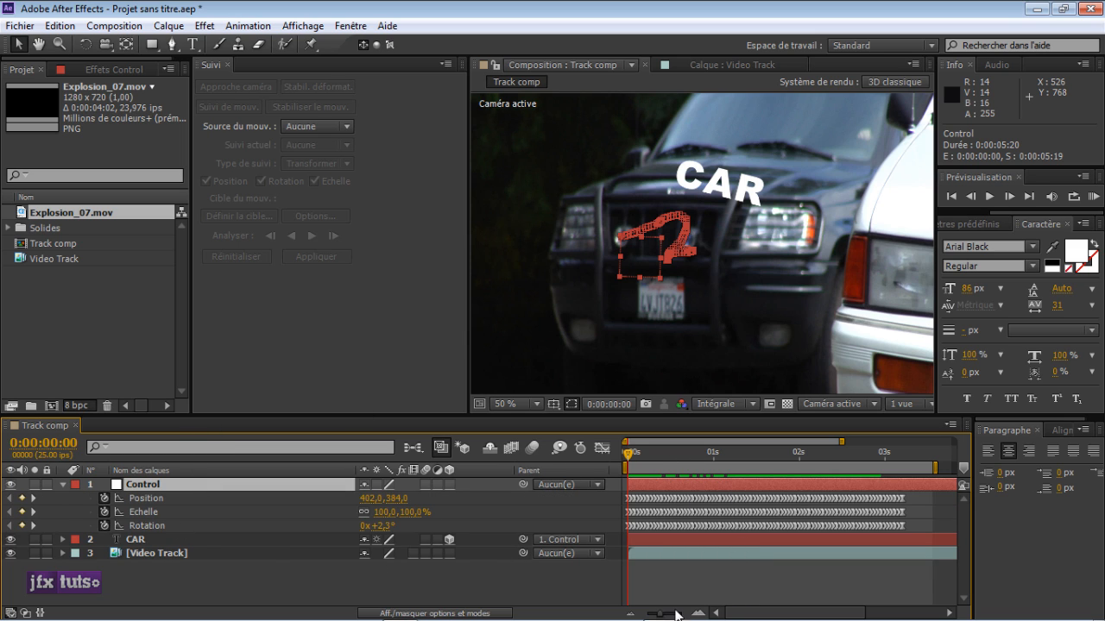
left_click_drag(658, 617, 675, 618)
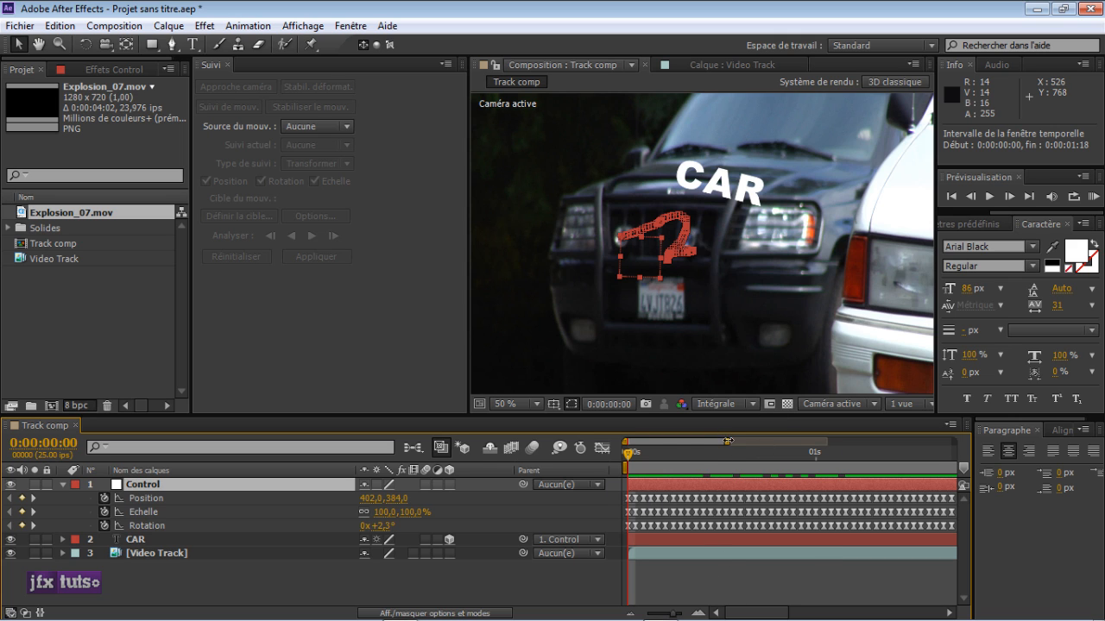
left_click_drag(727, 441, 678, 442)
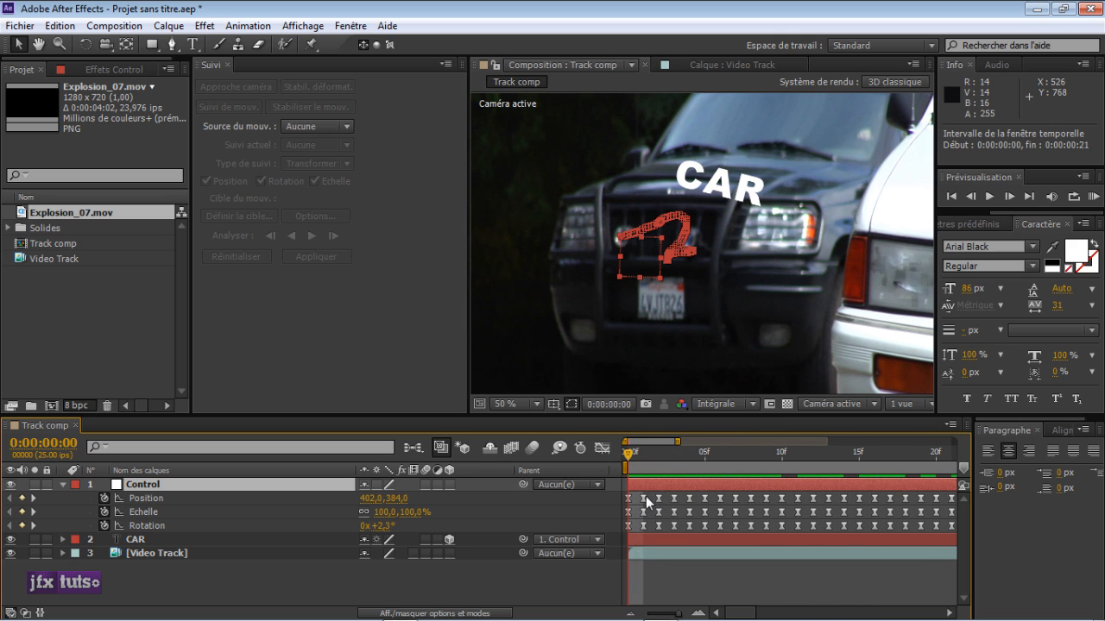
left_click(646, 496)
left_click(644, 498)
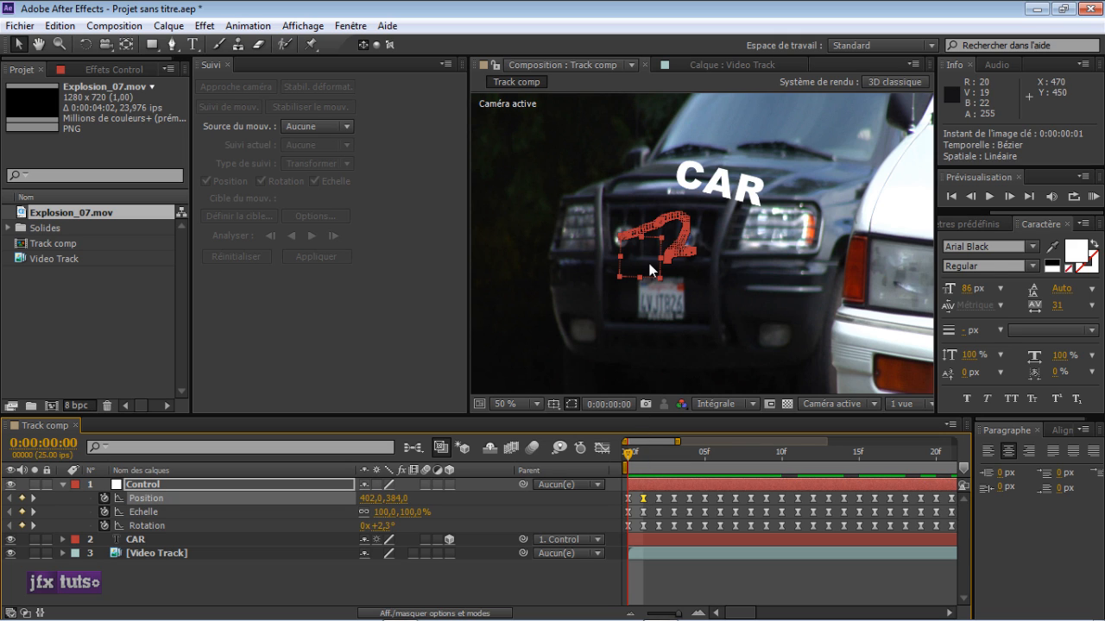
key("period")
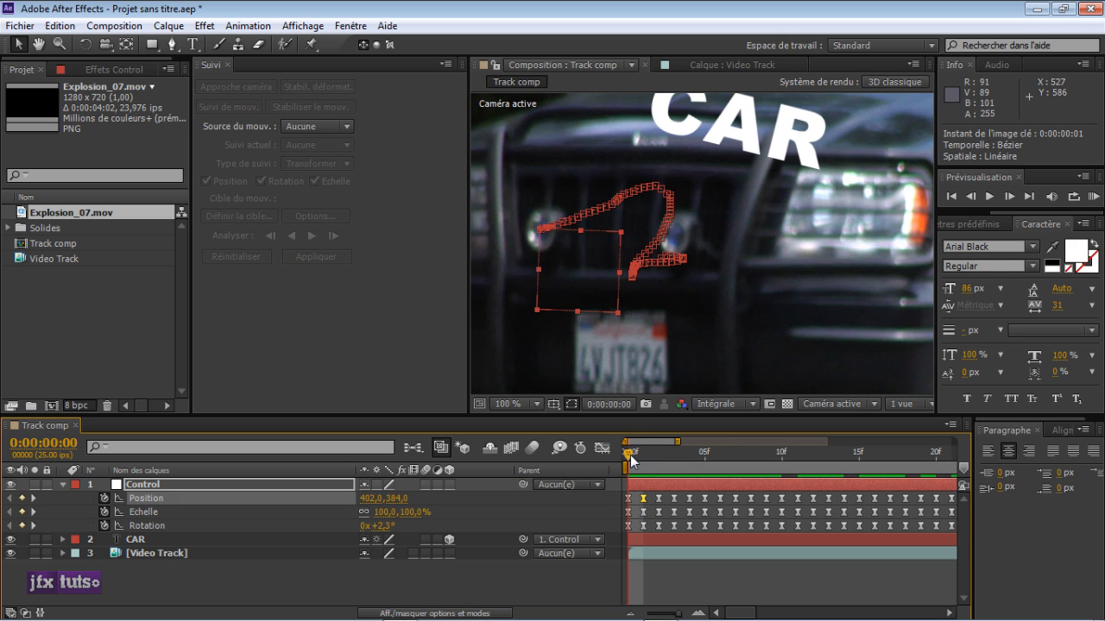
left_click_drag(630, 455, 639, 454)
left_click_drag(651, 454, 736, 454)
key("comma")
key("comma")
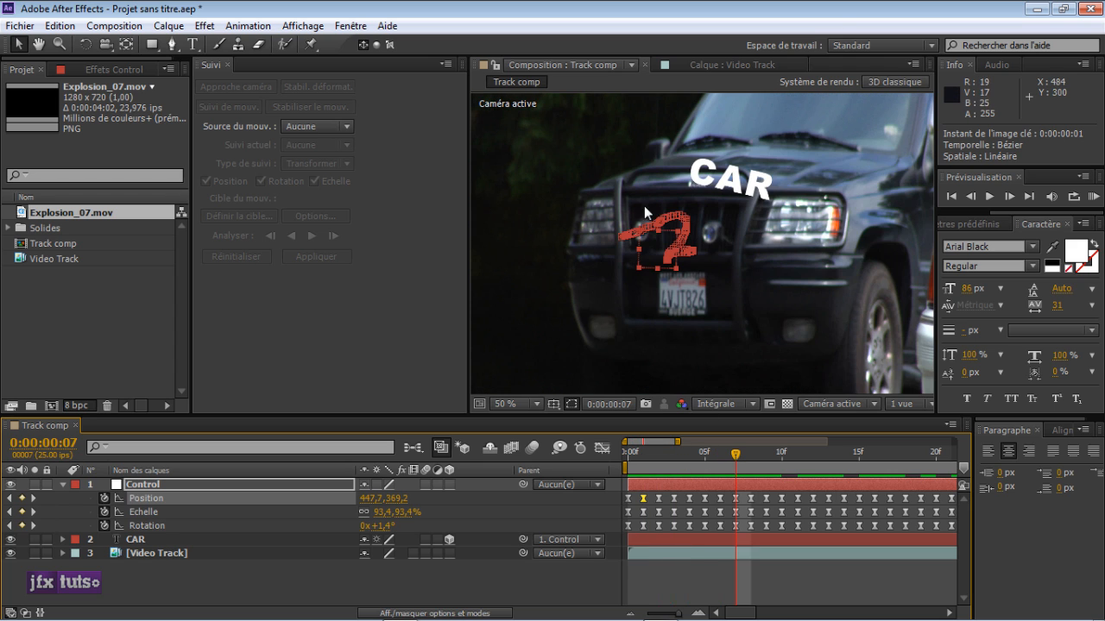
left_click(317, 563)
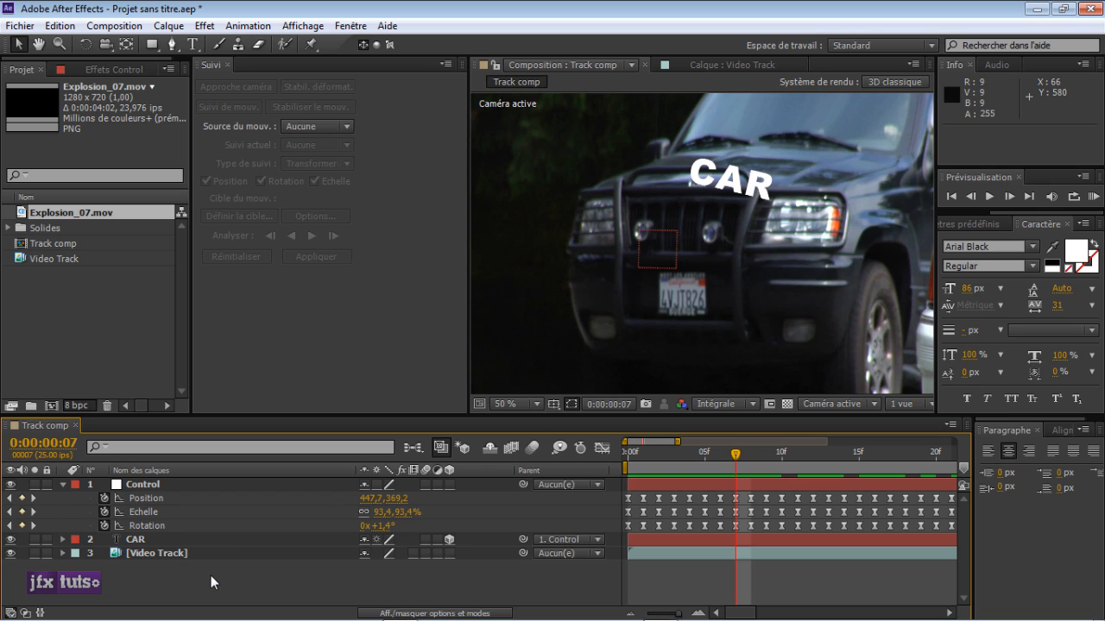
left_click(63, 483)
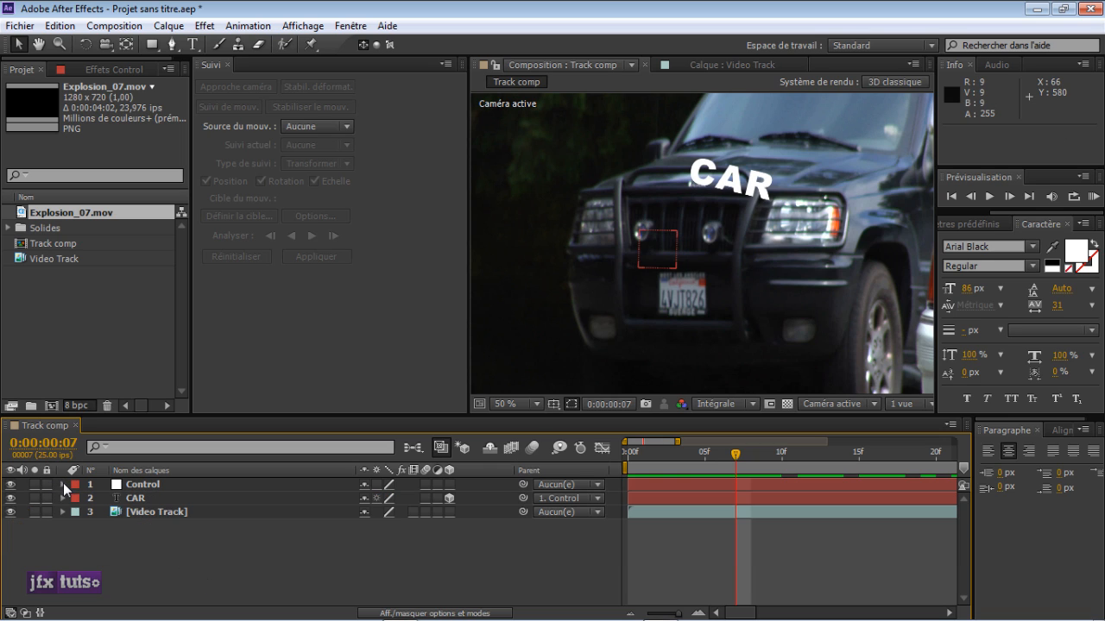
Hide the CAR layer, add Explosion_07.mov directly above Video Track, and position the explosion over the vehicle's front at about 512, 58.
left_click(172, 499)
left_click(10, 499)
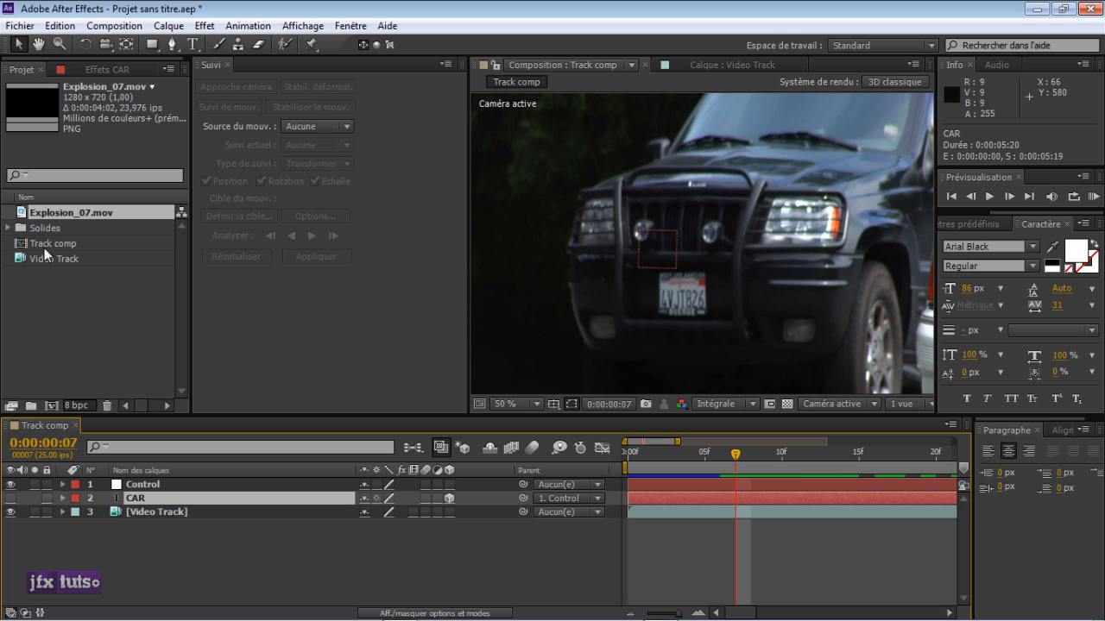
left_click(56, 263)
left_click_drag(50, 212, 133, 506)
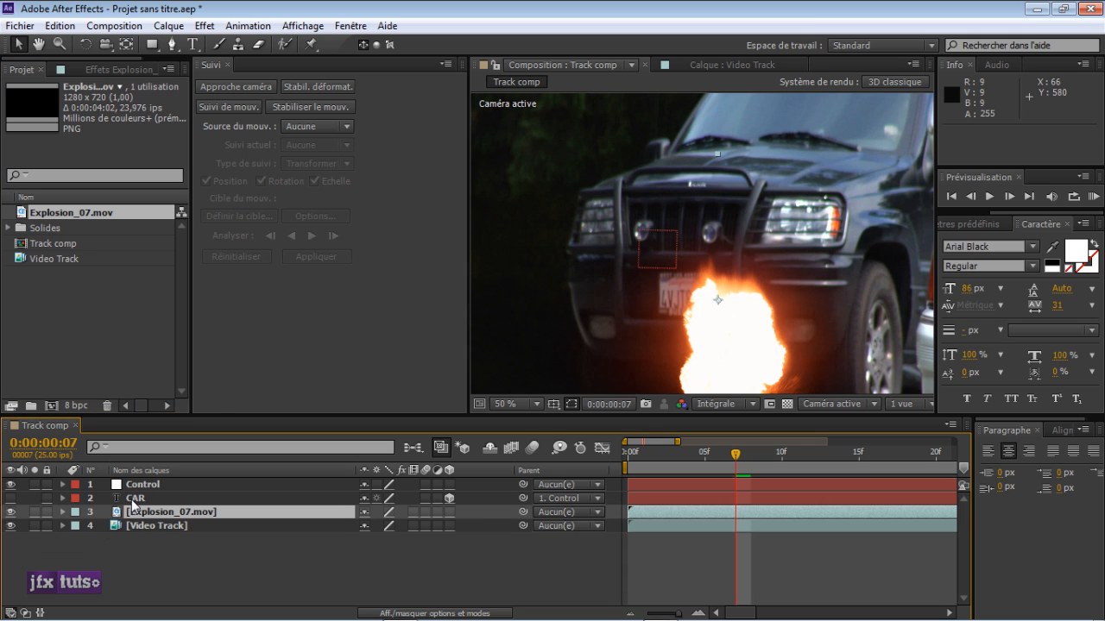
left_click_drag(732, 390, 675, 180)
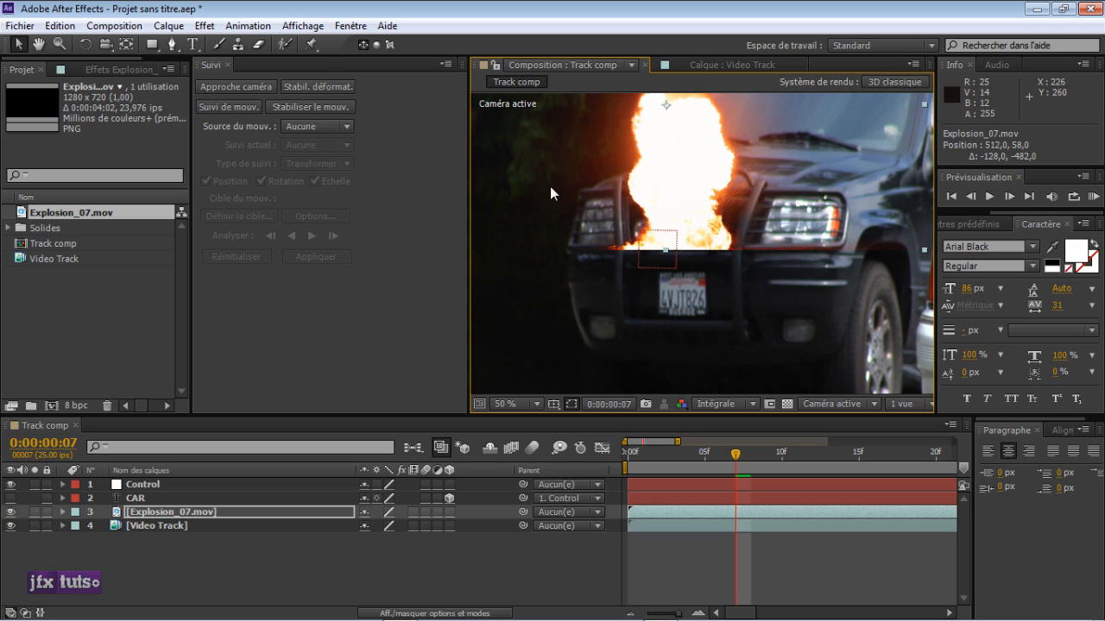
Draw a thin, wide rectangular mask across the base of the explosion on the Explosion_07.mov layer.
left_click(243, 516)
left_click(152, 44)
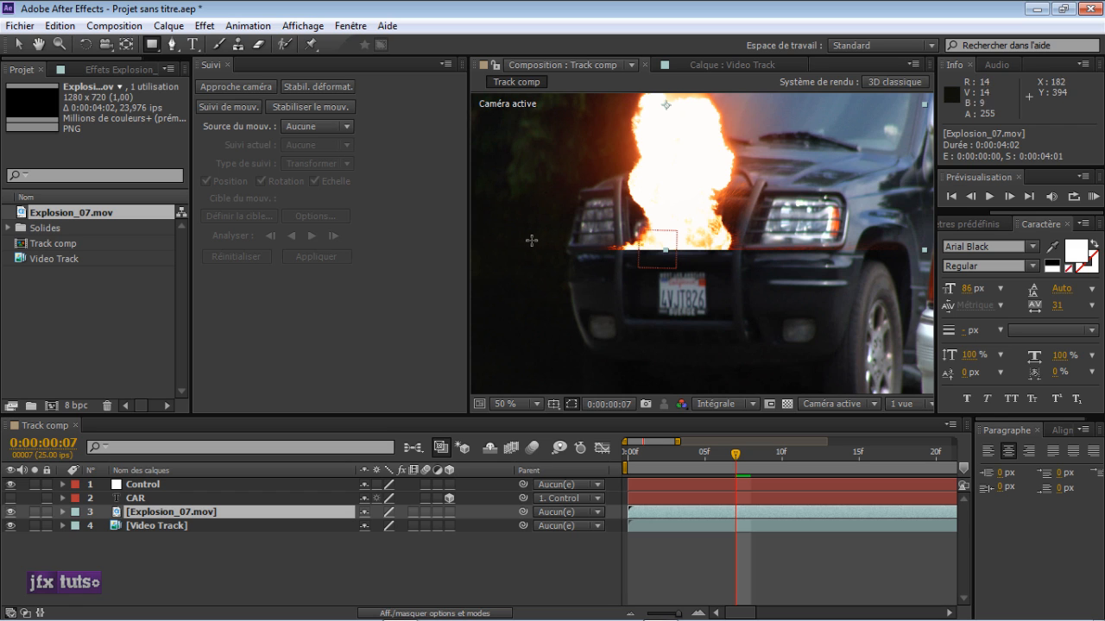
left_click_drag(475, 236, 860, 259)
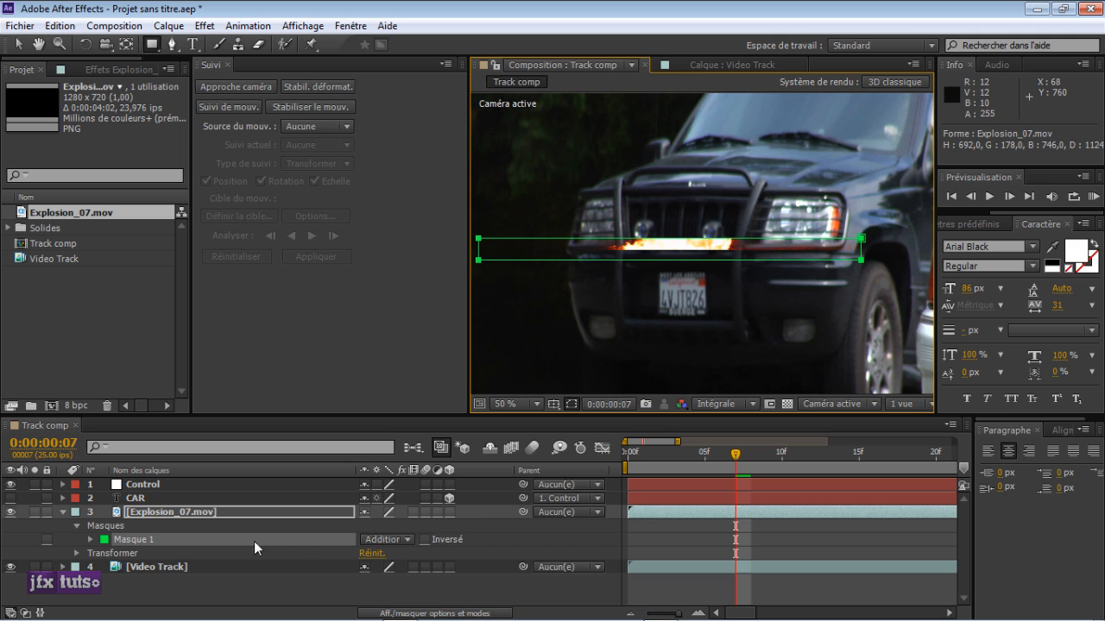
Invert the explosion's mask, giving it a 151-pixel feather and a 6-pixel expansion.
left_click(90, 540)
scroll(380, 553, "down", 1)
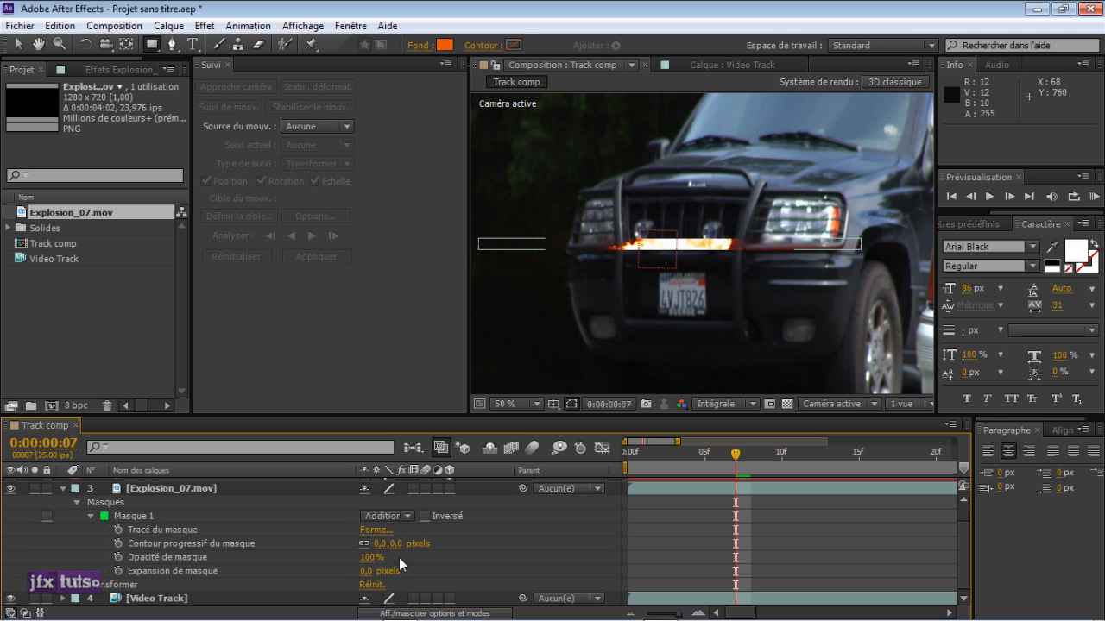
left_click_drag(367, 571, 655, 531)
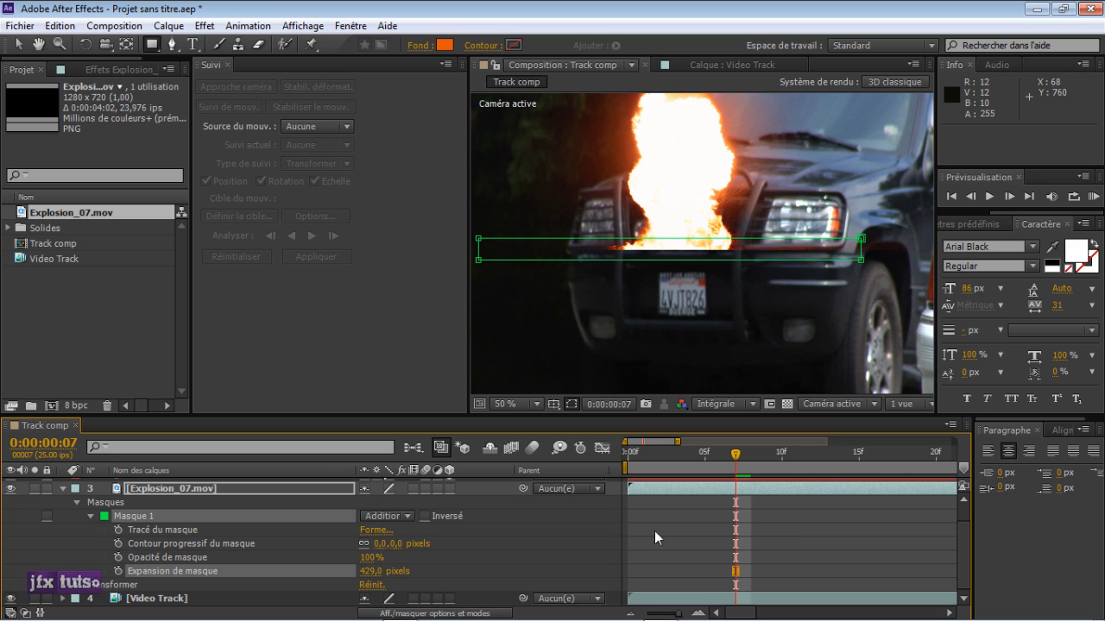
left_click(422, 517)
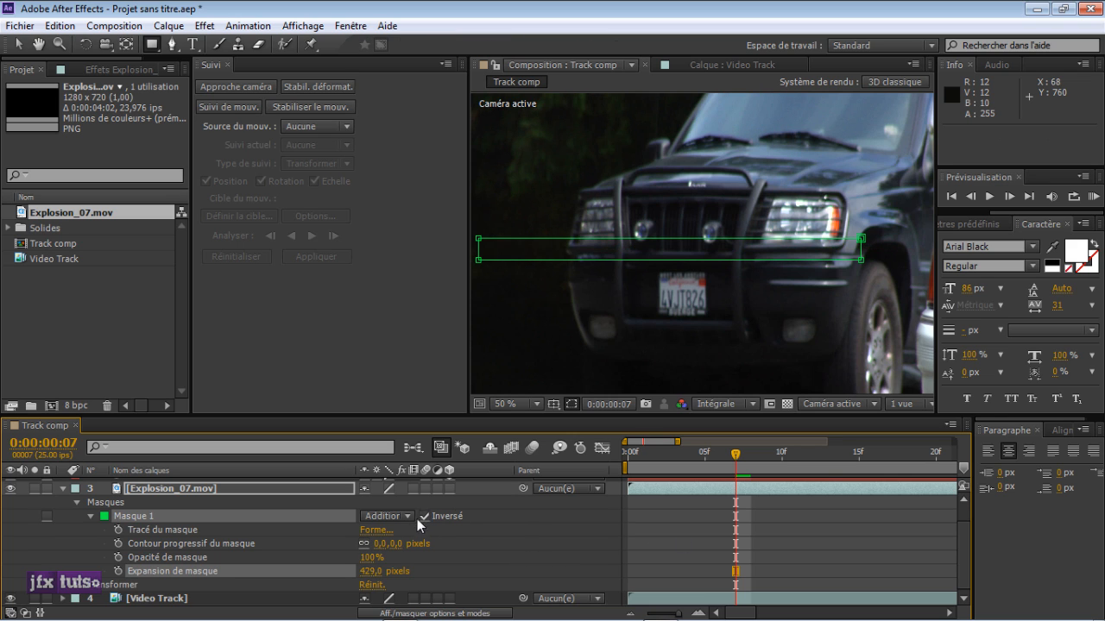
left_click(370, 572)
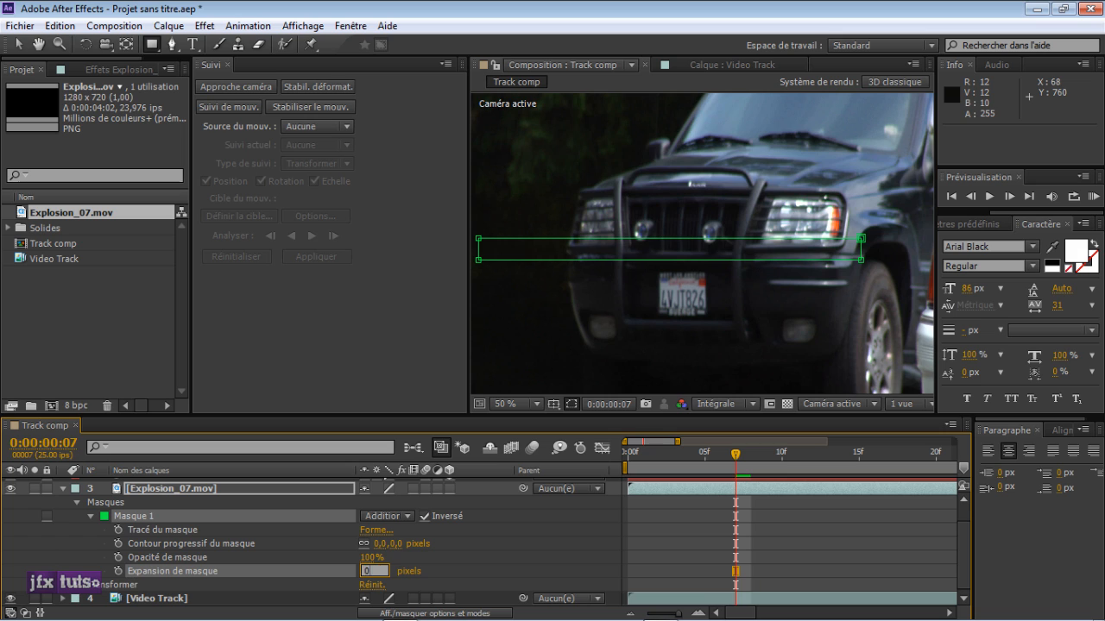
type("0")
key("Return")
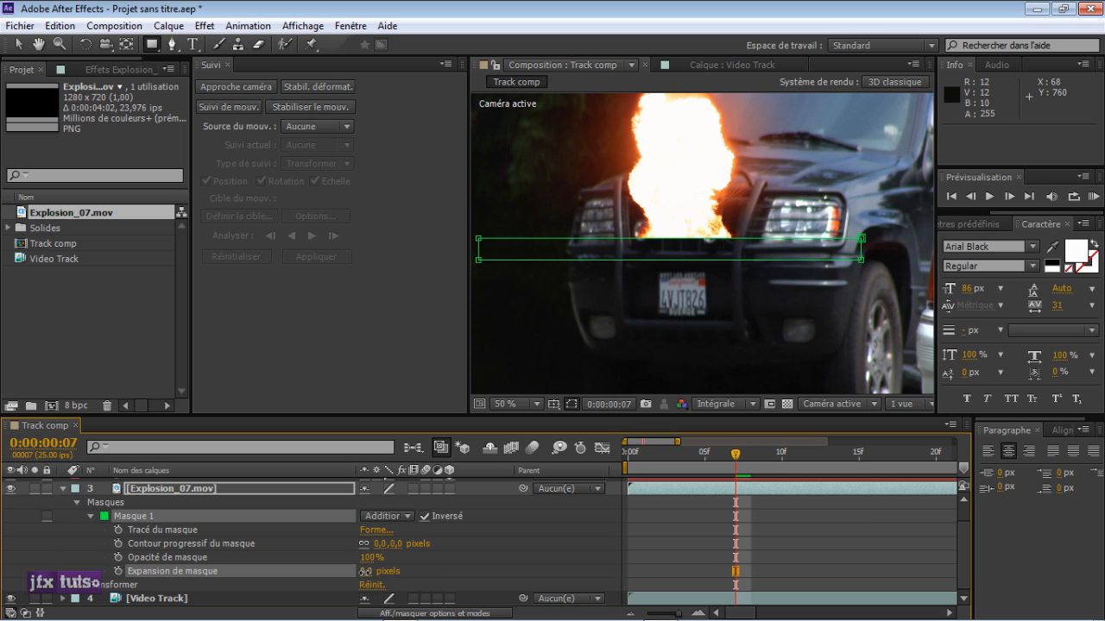
left_click_drag(366, 572, 329, 575)
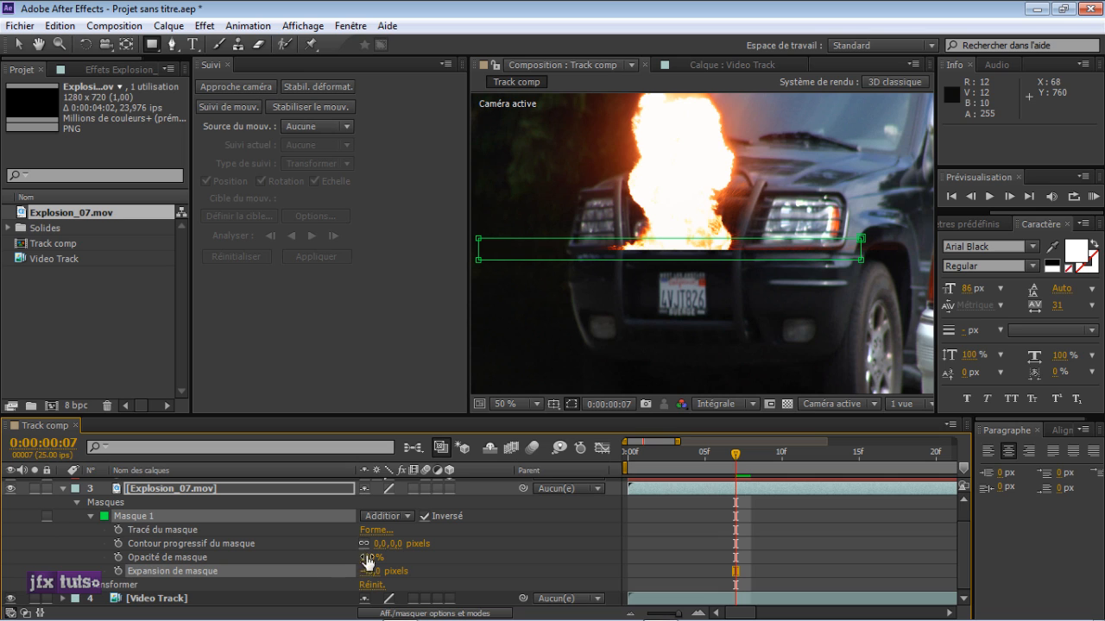
left_click_drag(409, 542, 406, 570)
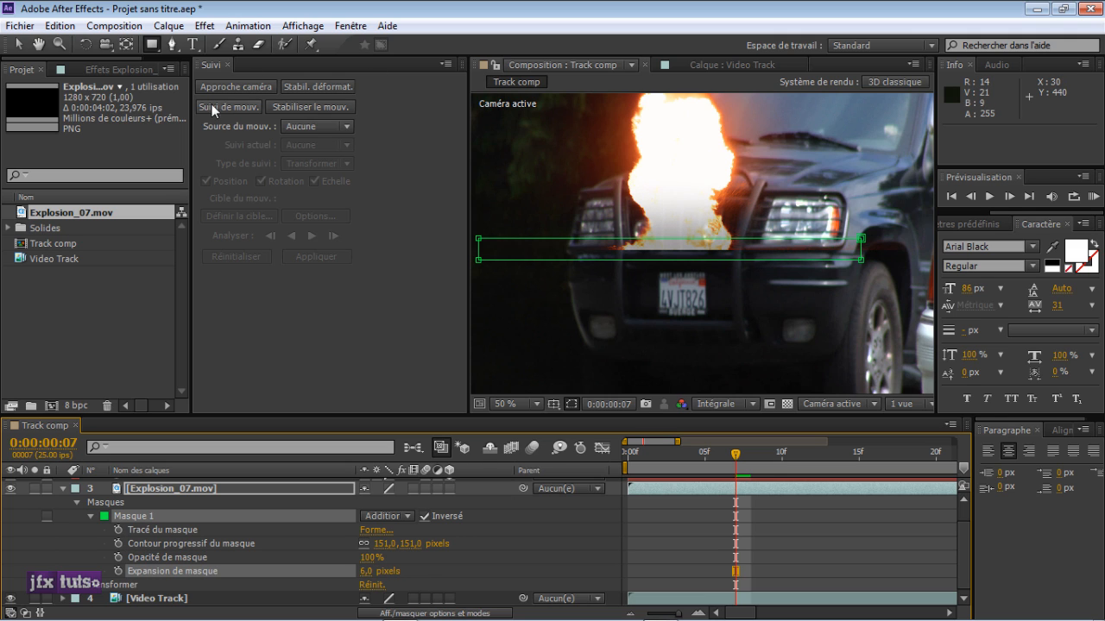
Reshape the mask by moving its upper edge and lower corners until it is nearly a line along the explosion's base.
left_click(21, 44)
left_click(587, 239)
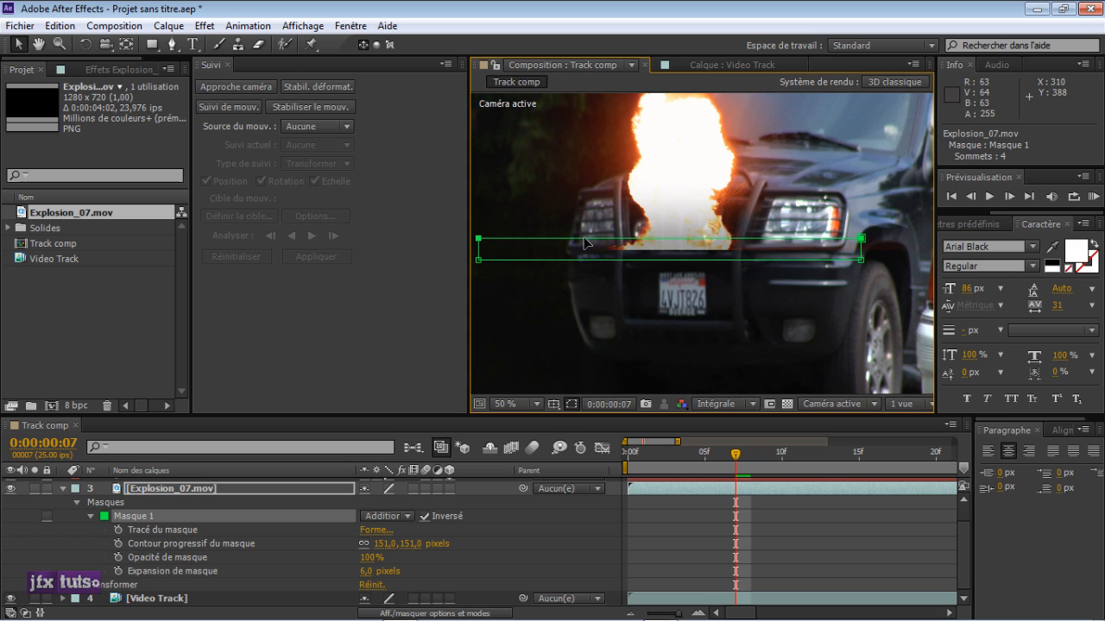
left_click_drag(588, 239, 595, 250)
left_click_drag(861, 259, 866, 248)
left_click_drag(480, 258, 487, 251)
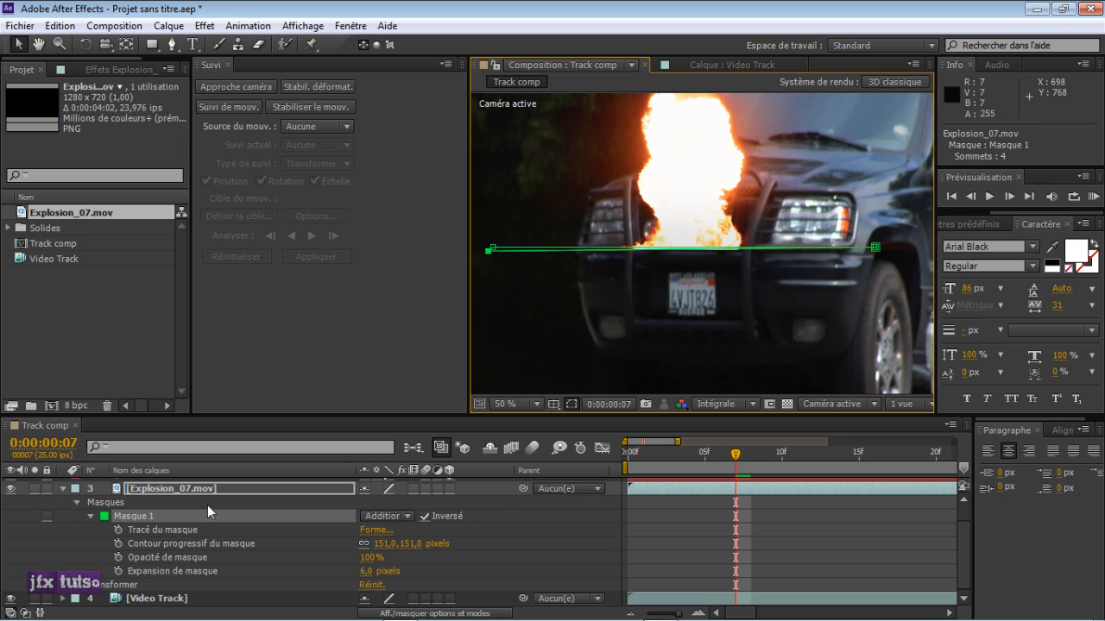
Collapse the Explosion_07.mov layer and rearrange the workspace by enlarging the timeline area and closing the Suivi panel.
left_click(63, 488)
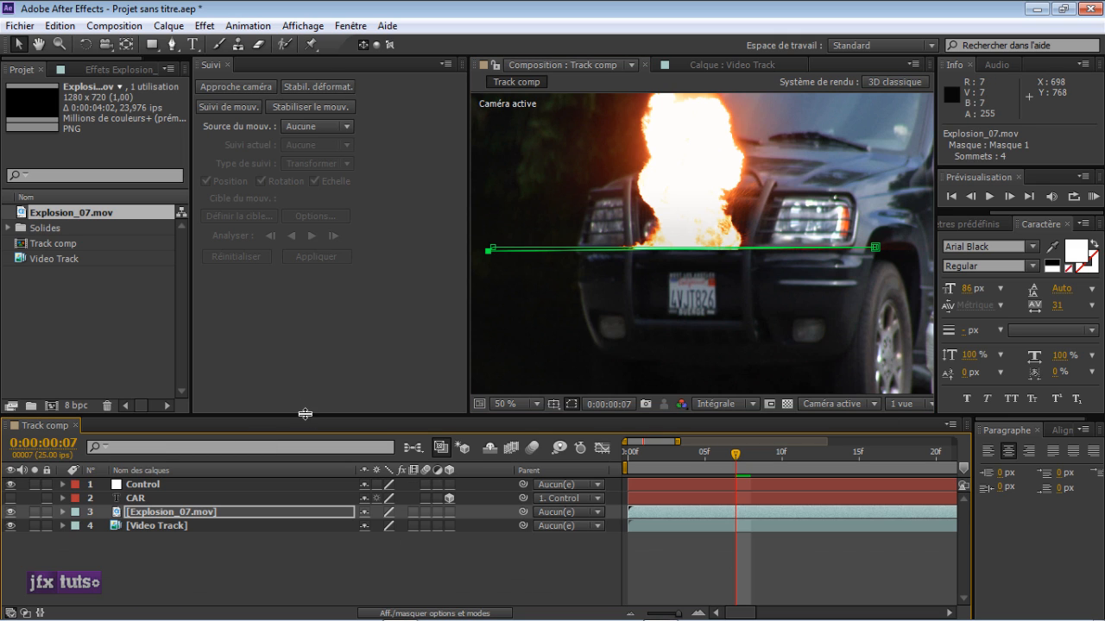
left_click_drag(305, 414, 304, 389)
left_click(227, 65)
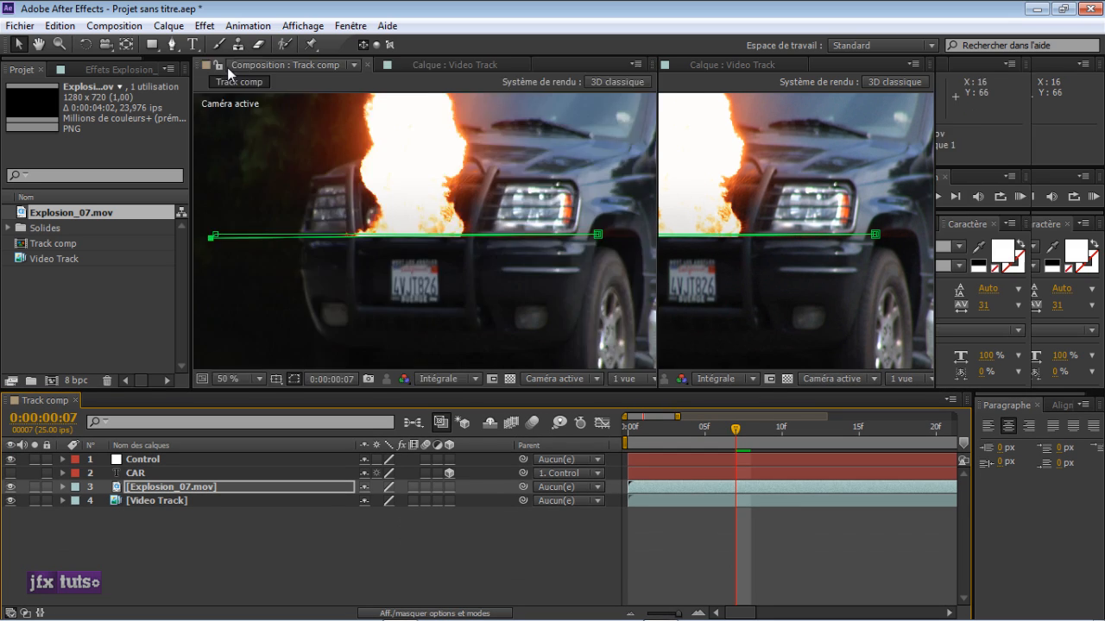
Parent the Explosion_07.mov layer to Control and return the playhead to the first frame.
left_click(289, 486)
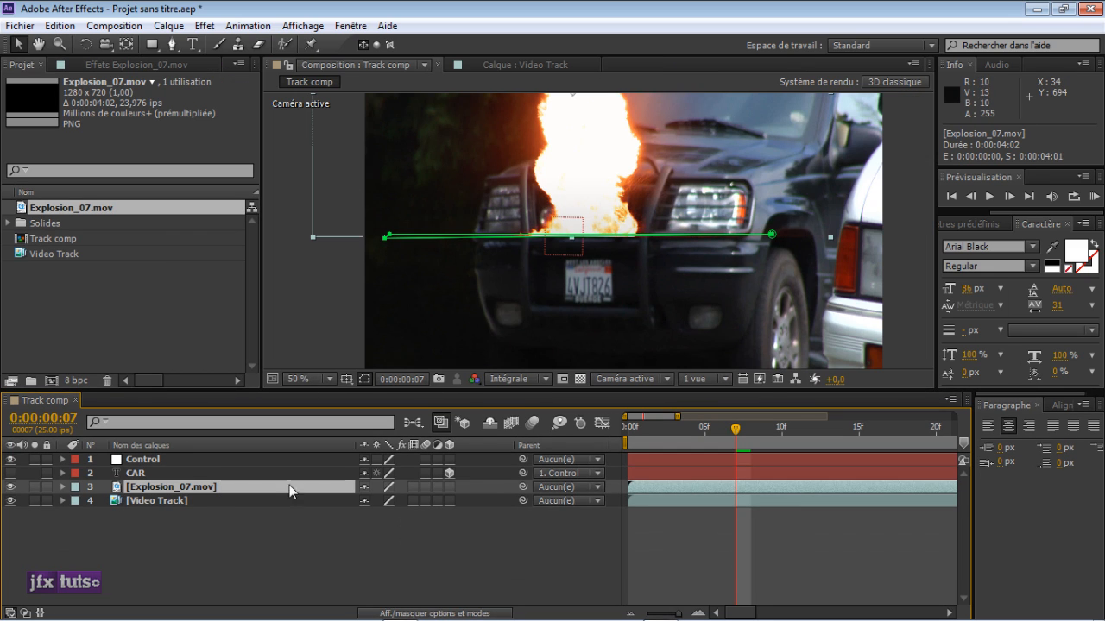
left_click_drag(525, 486, 202, 460)
left_click(642, 427)
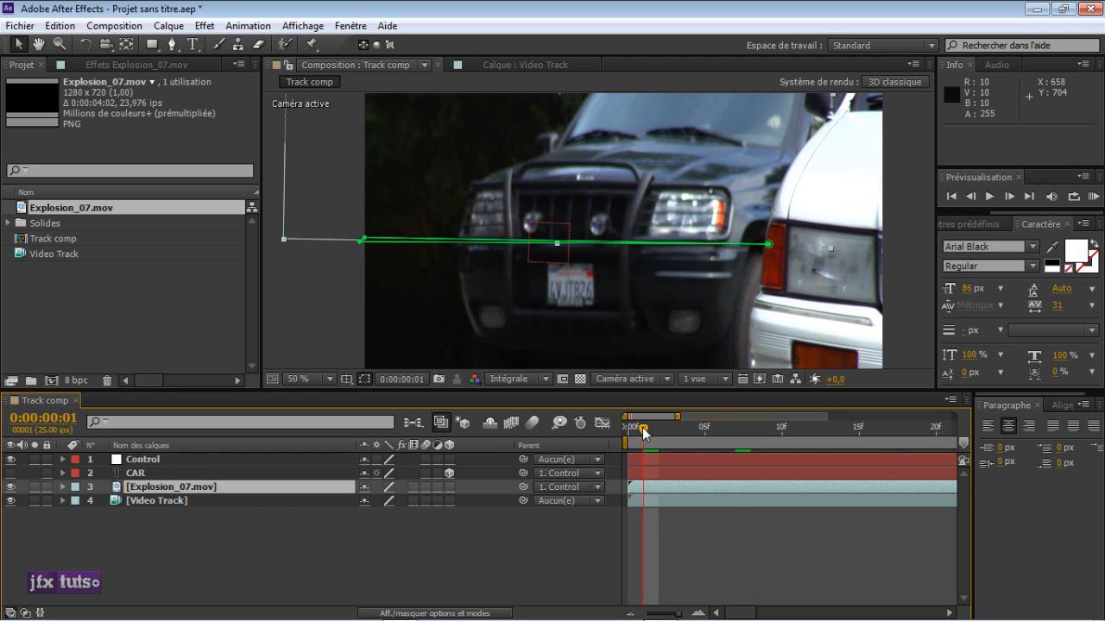
mouse_move(641, 425)
left_mouse_down()
mouse_move(879, 426)
mouse_move(657, 437)
mouse_move(893, 431)
mouse_move(673, 443)
mouse_move(932, 444)
mouse_move(628, 432)
left_mouse_up()
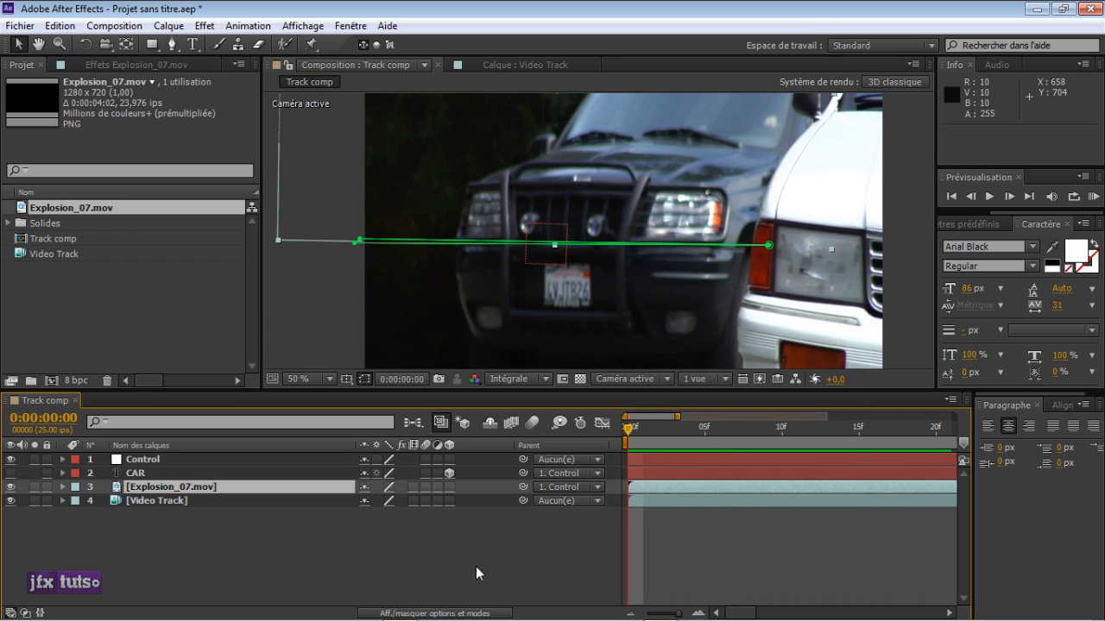
left_click(475, 566)
left_click(139, 459)
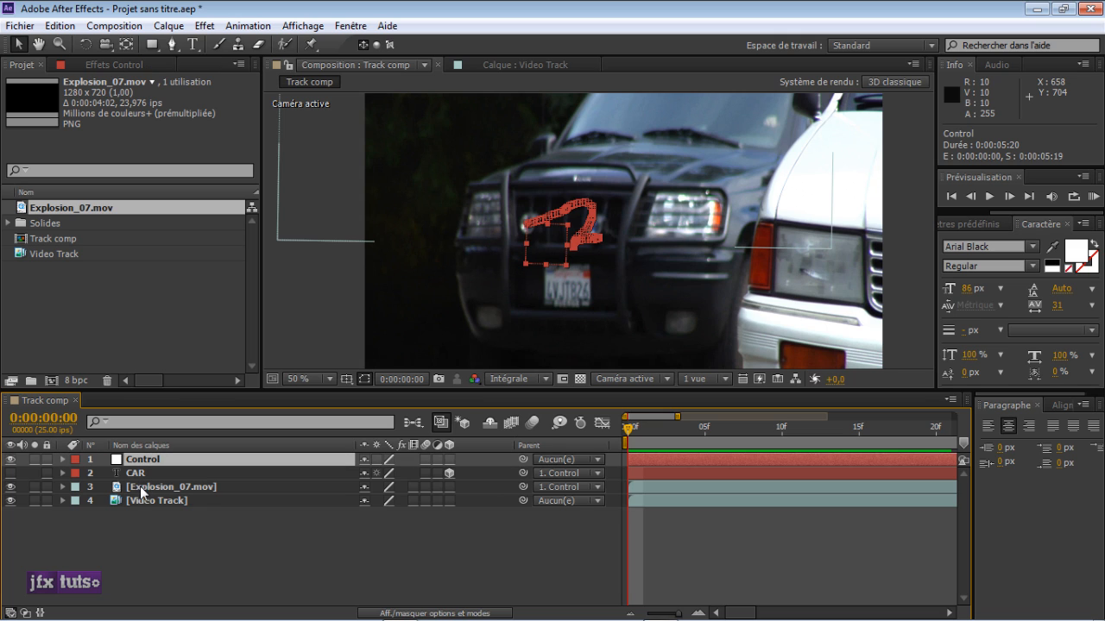
Delete the Control, CAR and Explosion_07.mov layers from the Track comp.
left_click(155, 473)
left_click(160, 458, "ctrl")
left_click(158, 486, "ctrl")
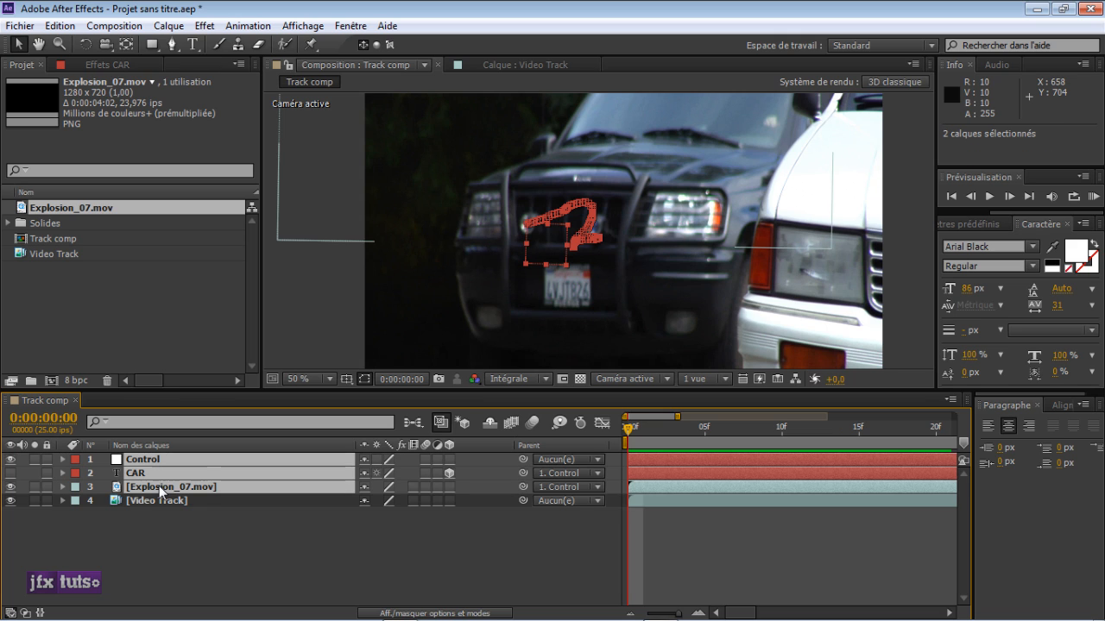
key("Delete")
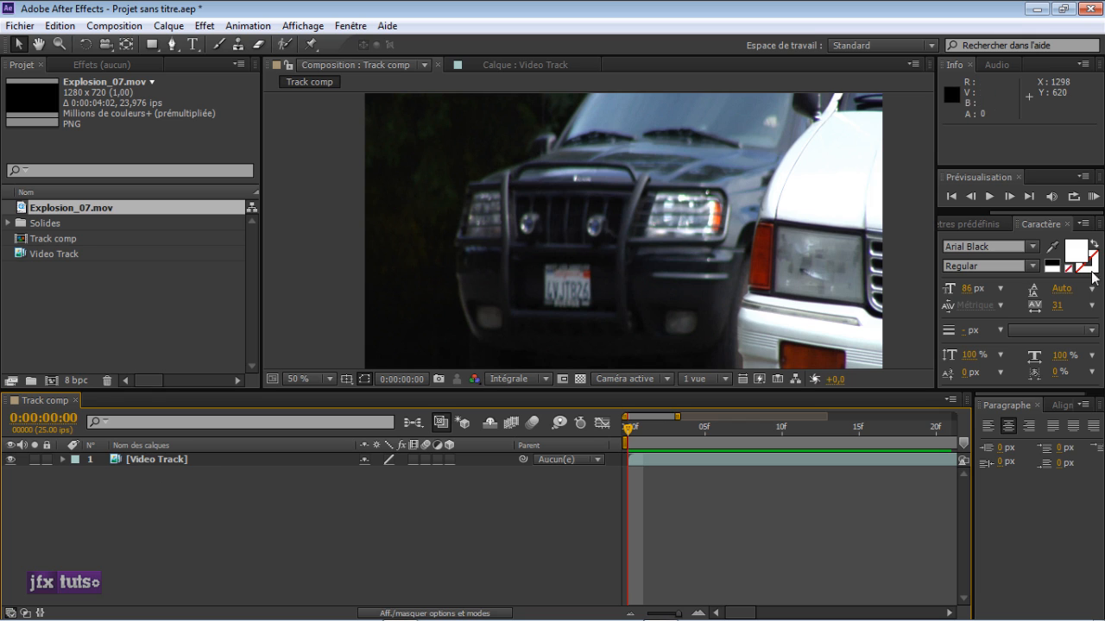
Move the Effets et paramètres prédéfinis panel into the viewer area, undo the layer deletion and close that panel.
left_click_drag(980, 225, 861, 219)
key("ctrl+z")
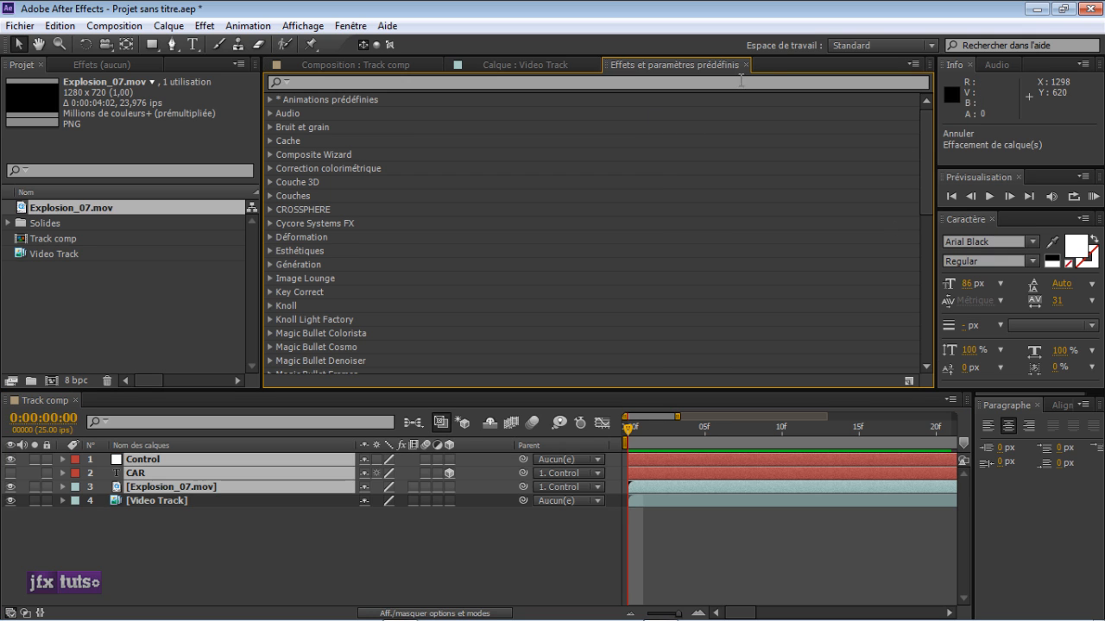
left_click(747, 65)
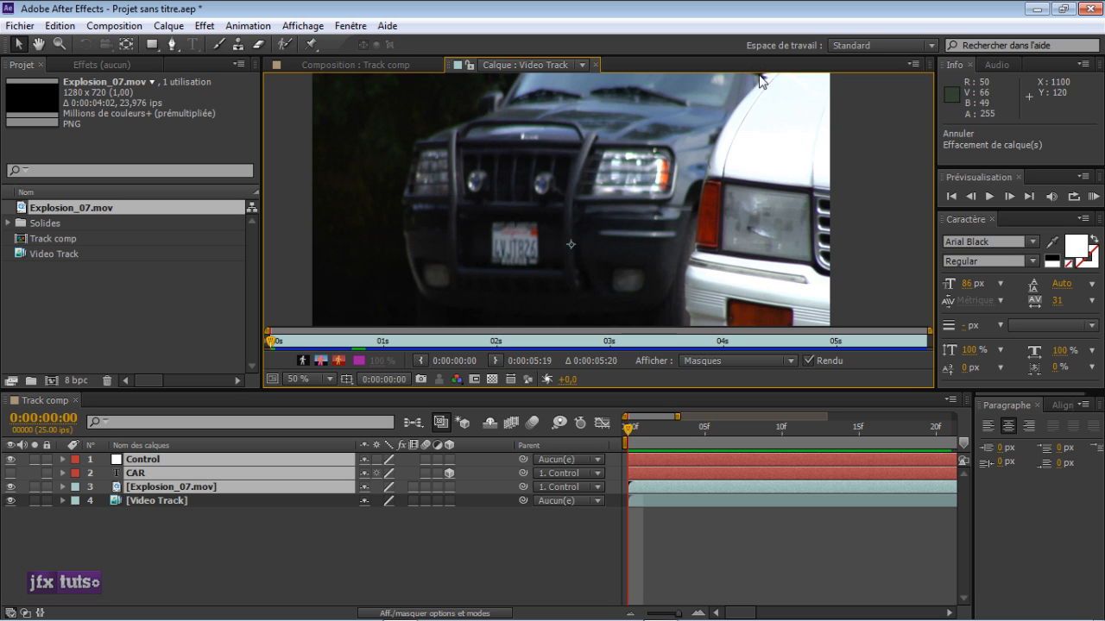
Reopen the Effets et paramètres prédéfinis panel and dock it in the group with the Caractère panel.
left_click(351, 26)
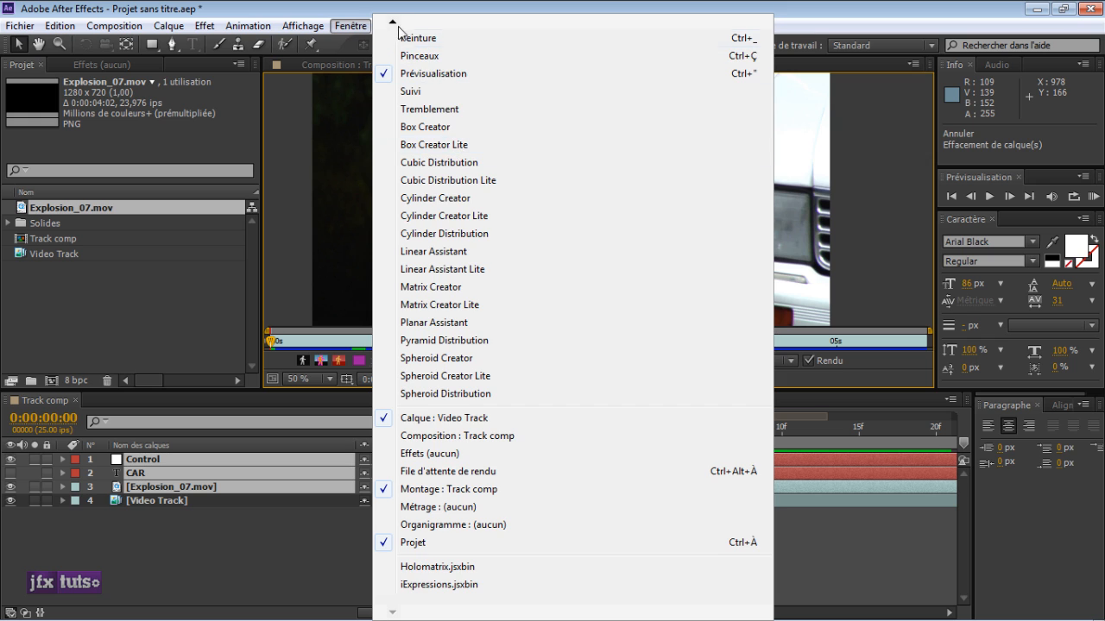
mouse_move(393, 24)
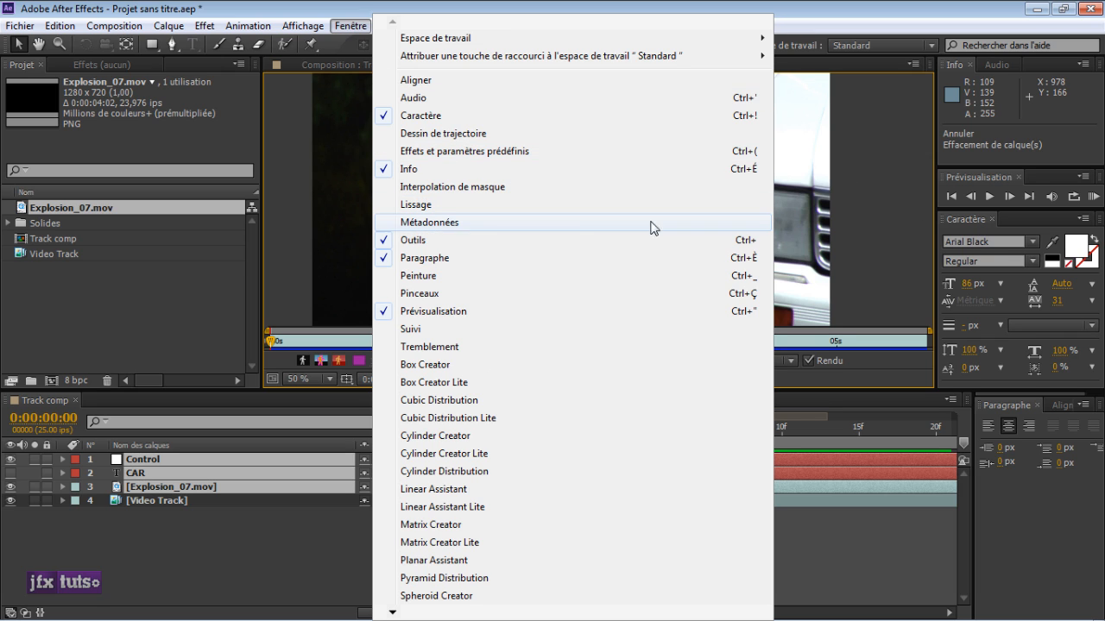
left_click(450, 150)
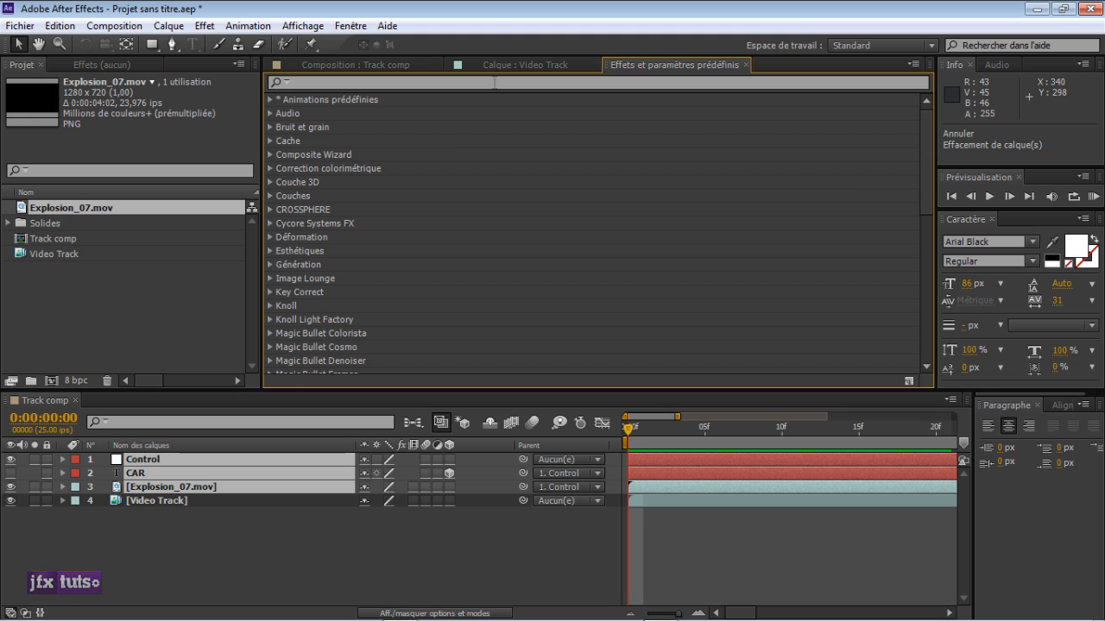
left_click_drag(665, 65, 995, 227)
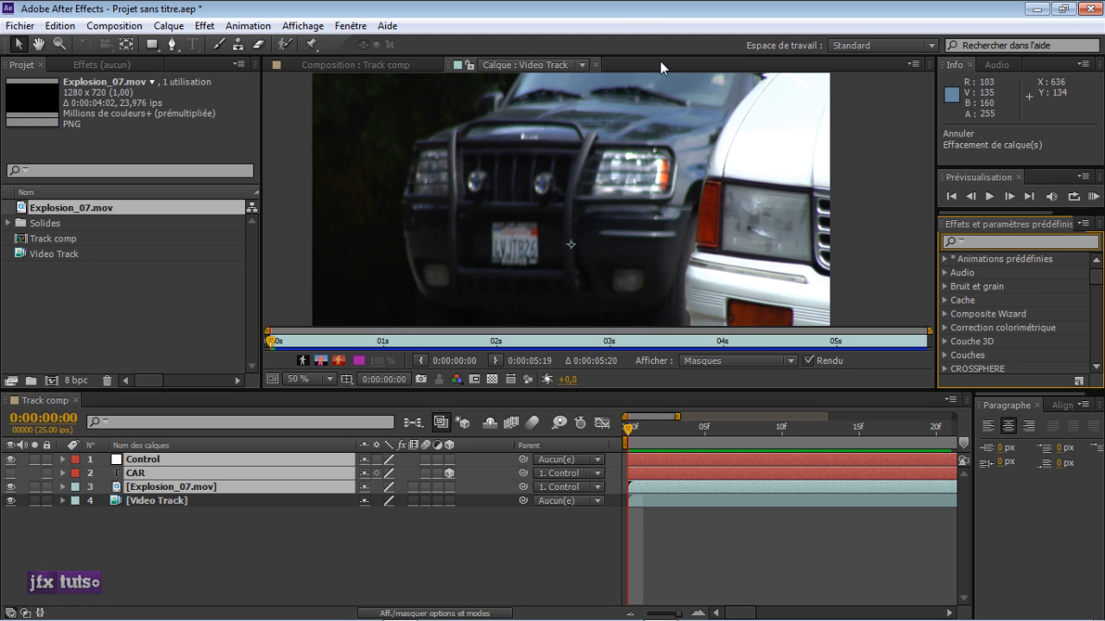
Close the Video Track layer viewer and delete the selected Control, CAR and Explosion_07.mov layers.
left_click(596, 66)
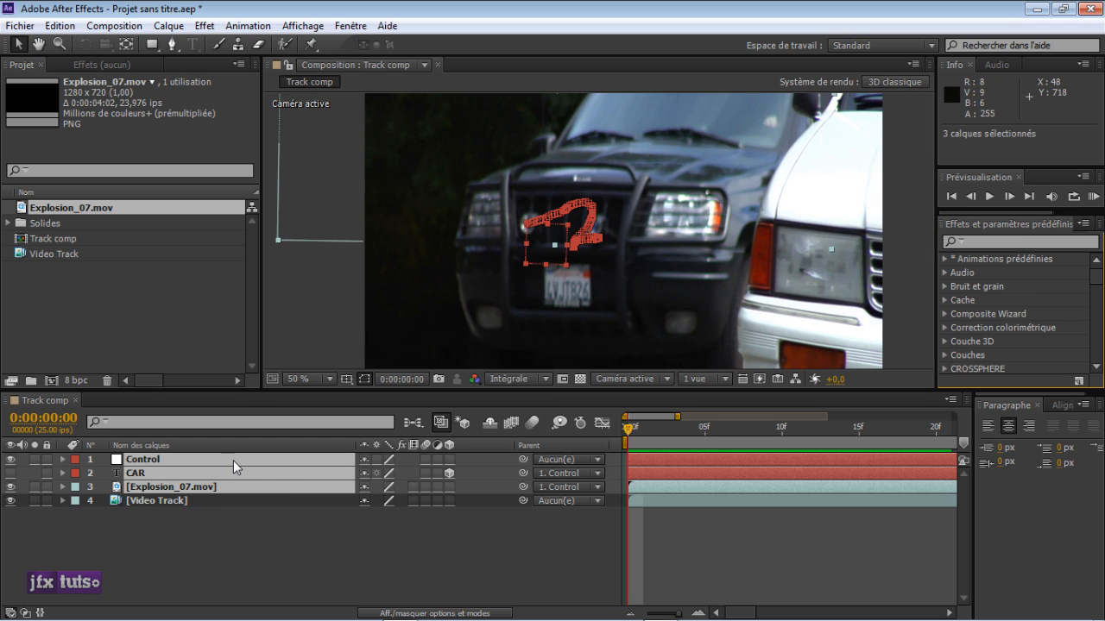
key("Delete")
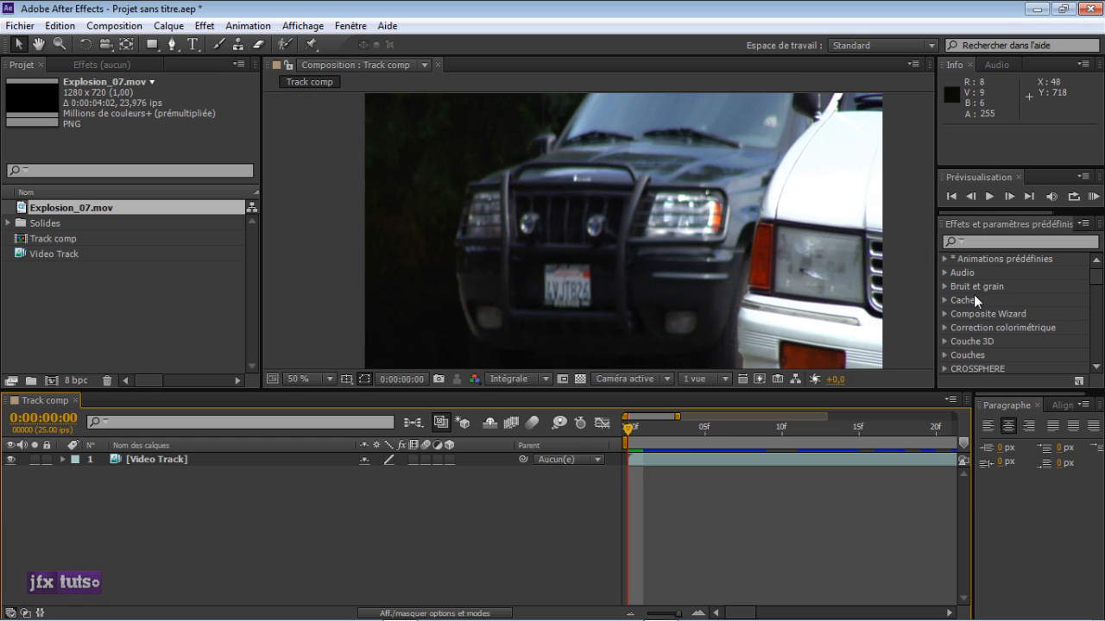
Search the effects for "suiv" and apply Suivi de la caméra 3D to the Video Track layer.
left_click(993, 241)
type("su")
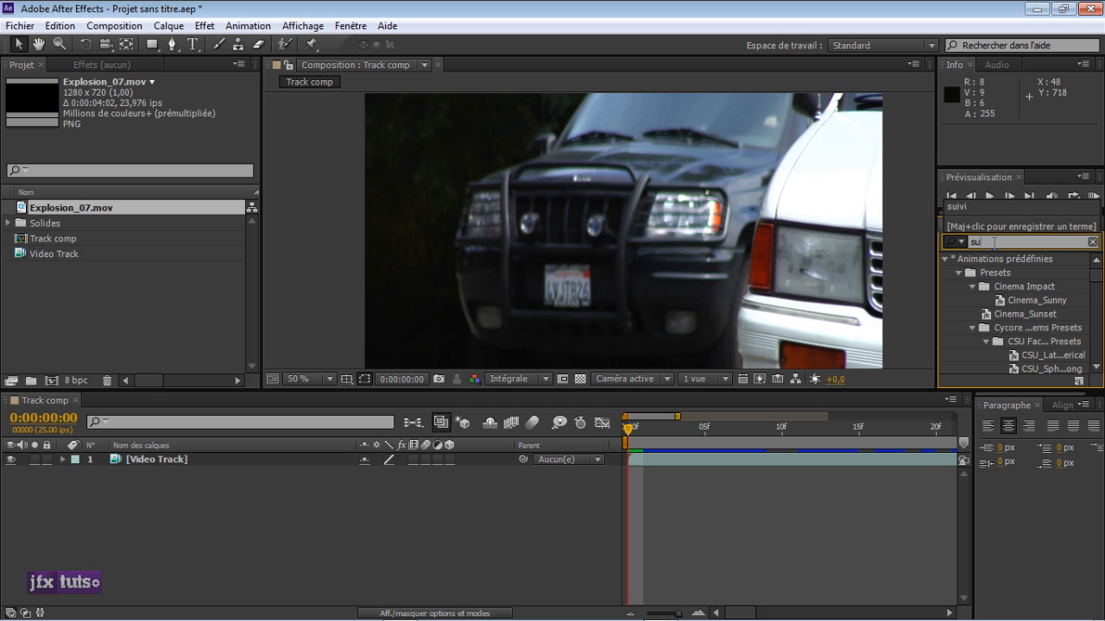
type("ivi")
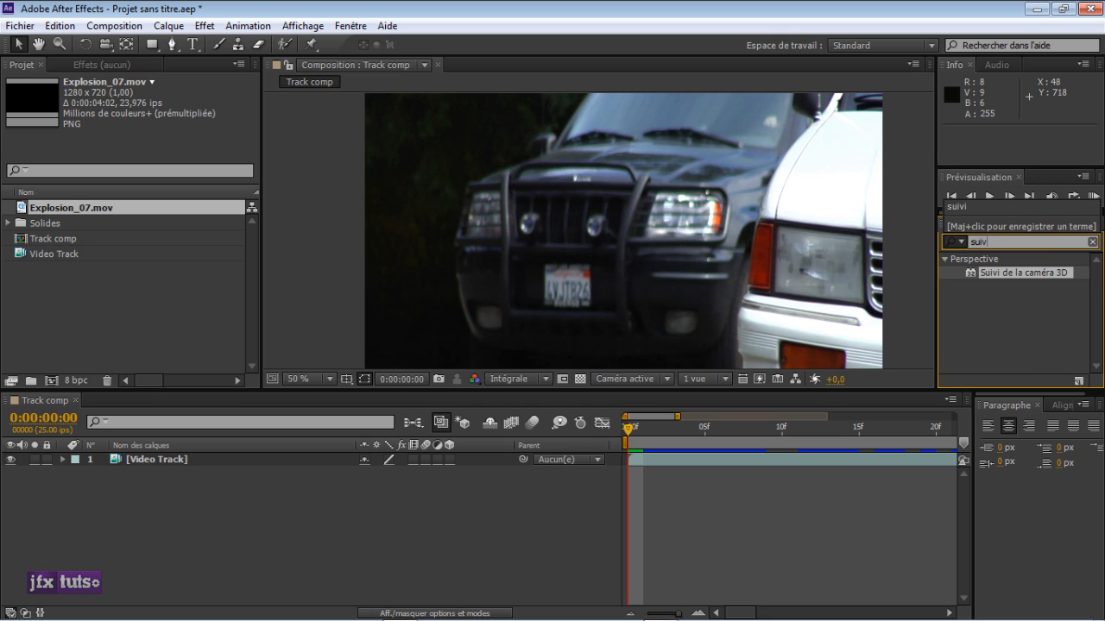
left_click(998, 273)
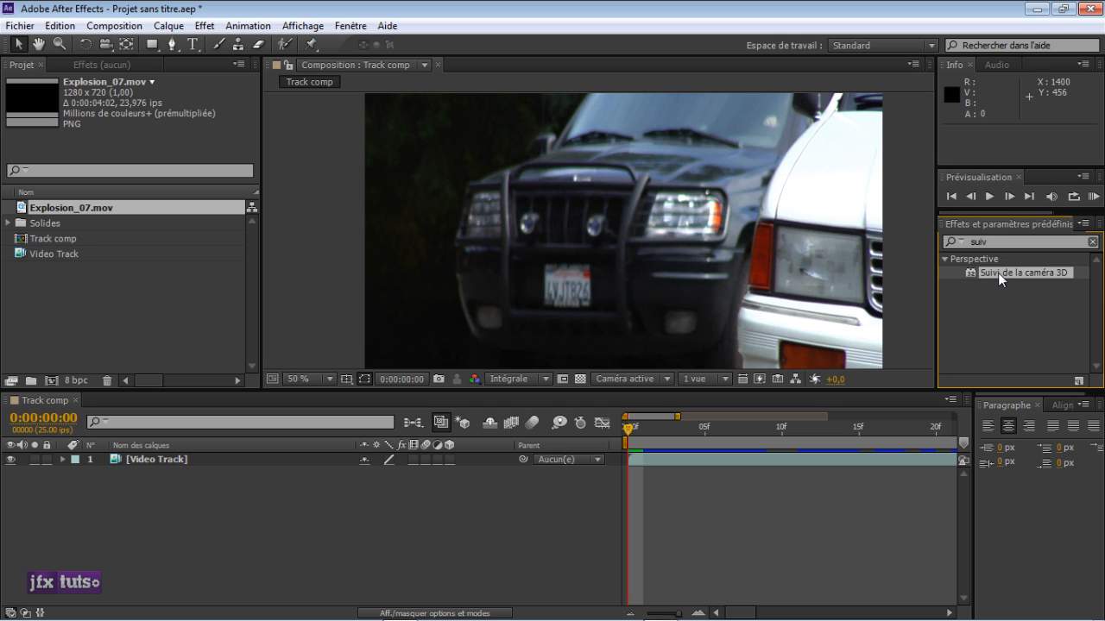
left_click(229, 446)
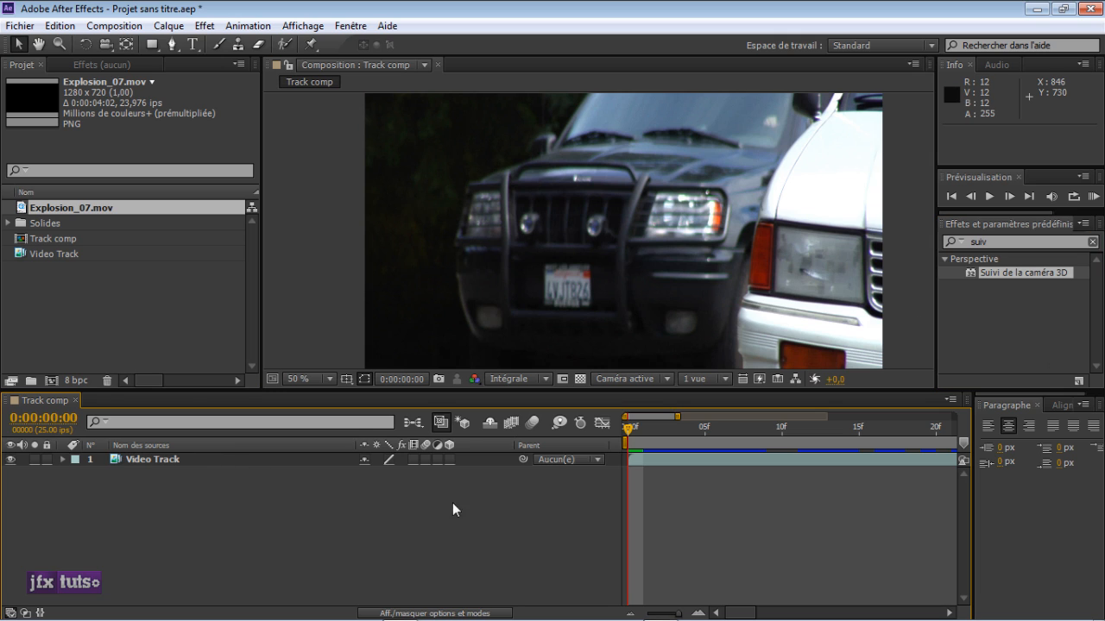
left_click(349, 460)
left_click(1033, 270)
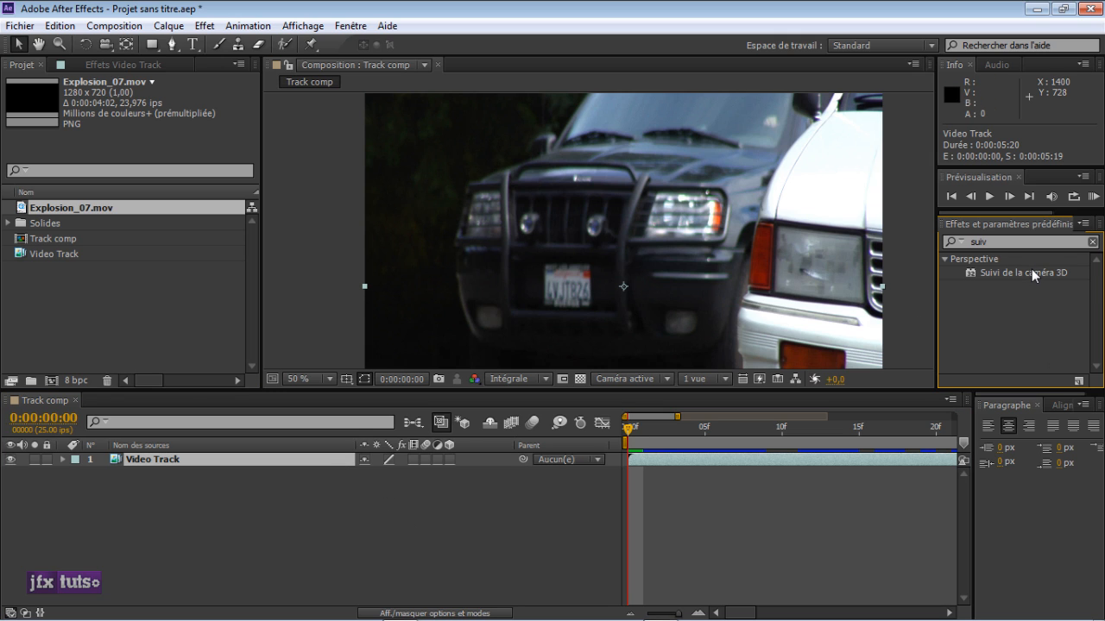
double_click(1029, 272)
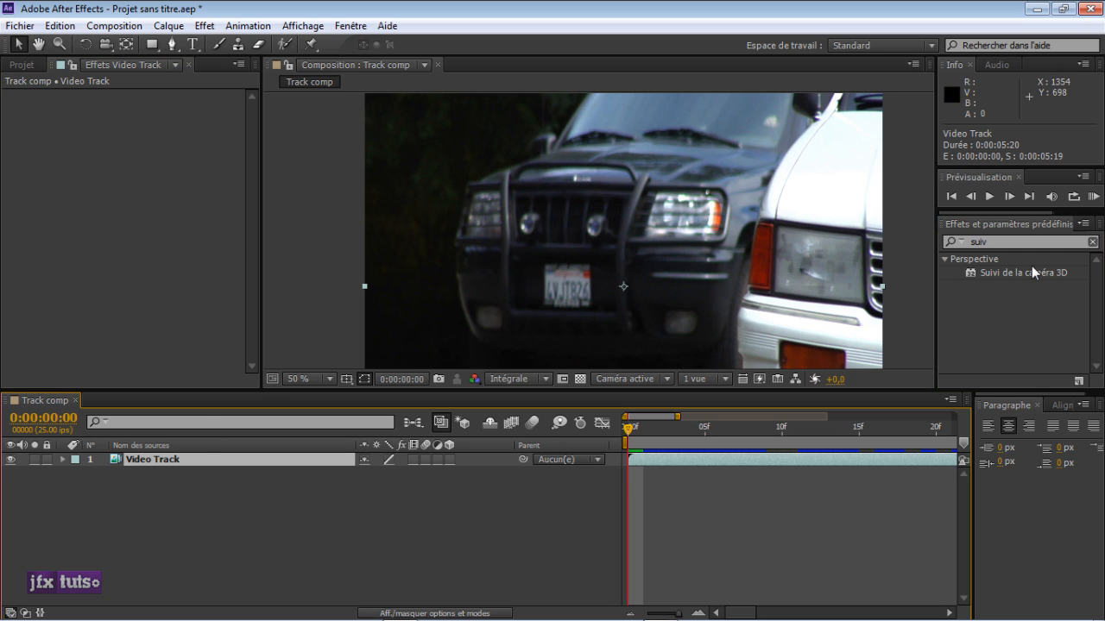
left_click_drag(1031, 271, 162, 205)
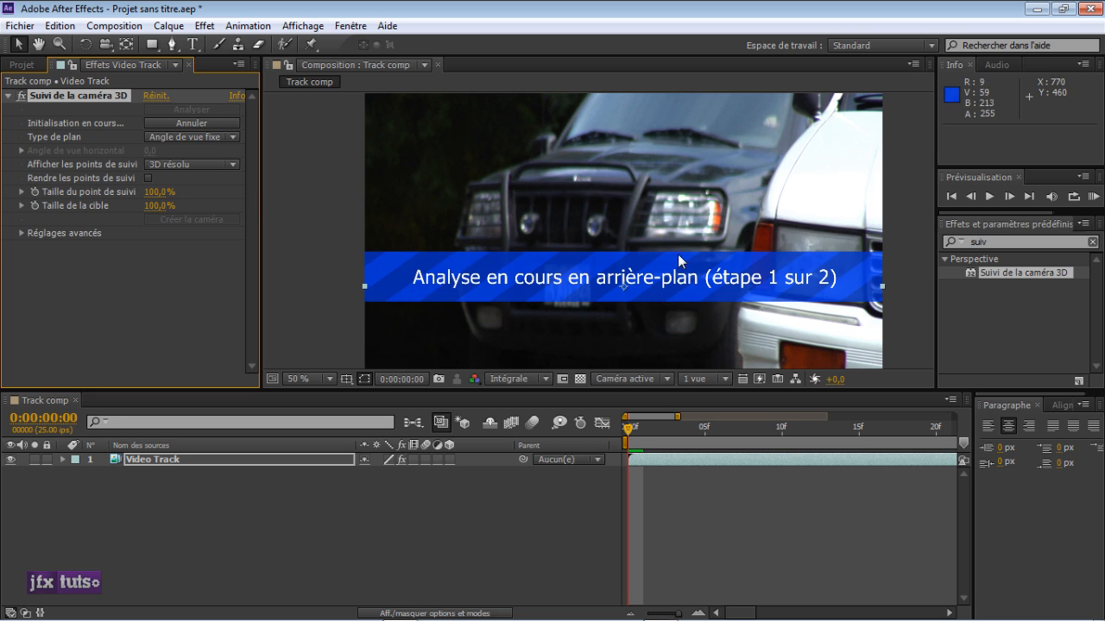
Cancel the 3D camera tracking analysis, restart it and cancel it again.
left_click(191, 123)
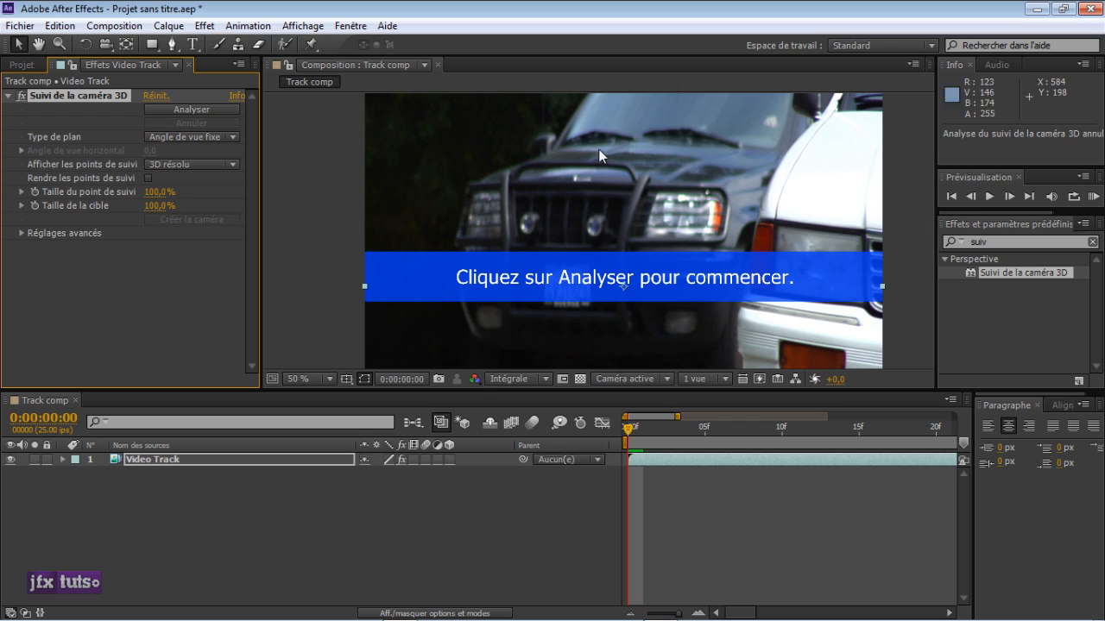
scroll(589, 158, "down", 1)
scroll(587, 159, "up", 1)
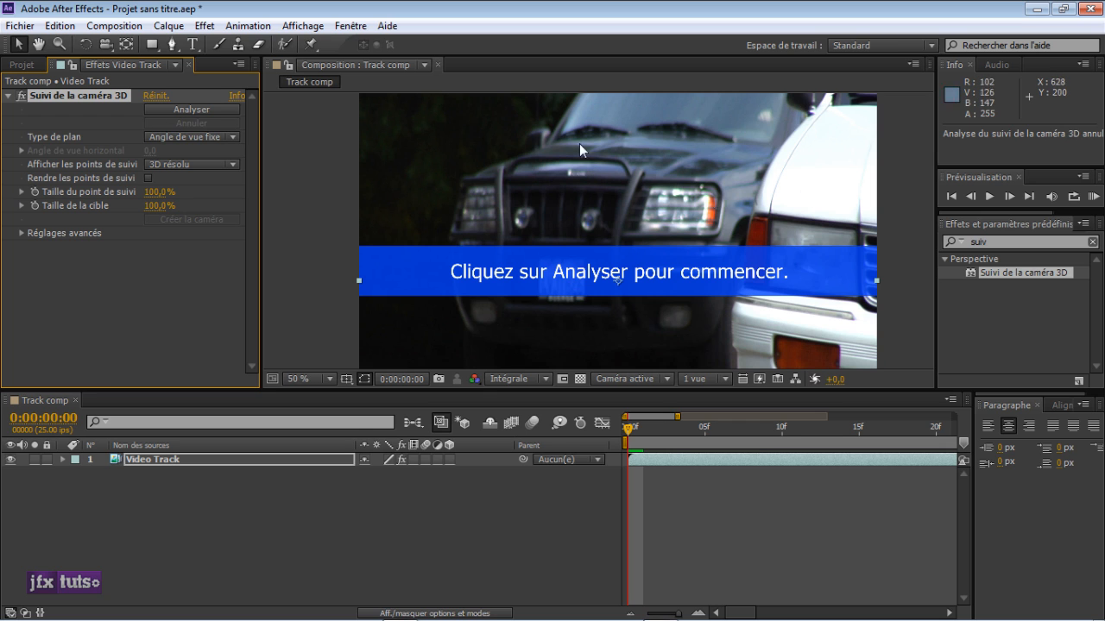
left_click(208, 112)
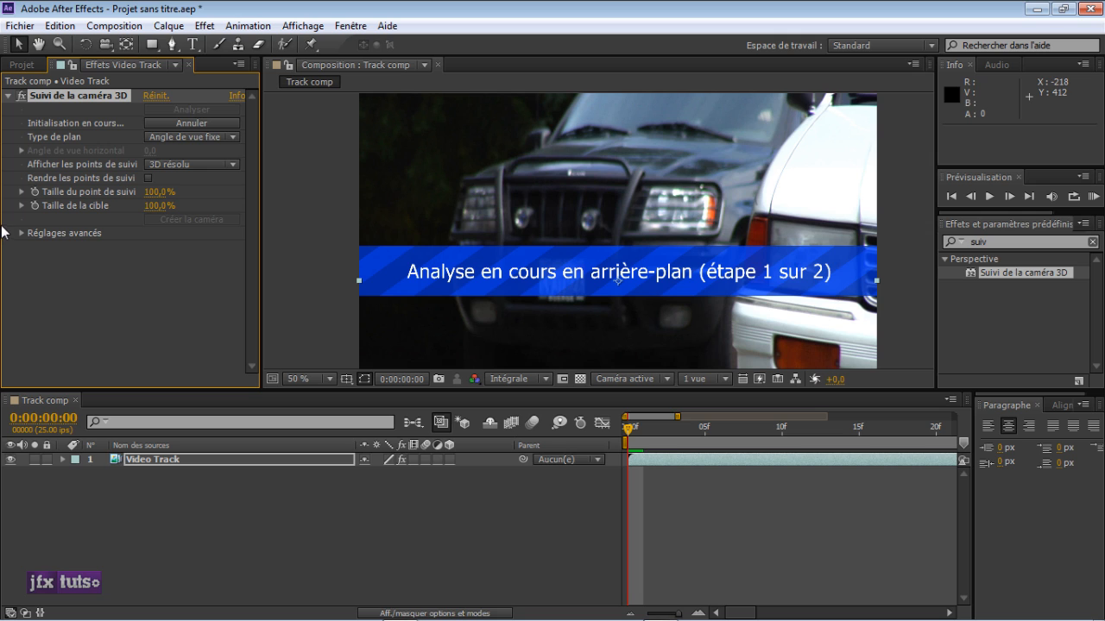
left_click(187, 123)
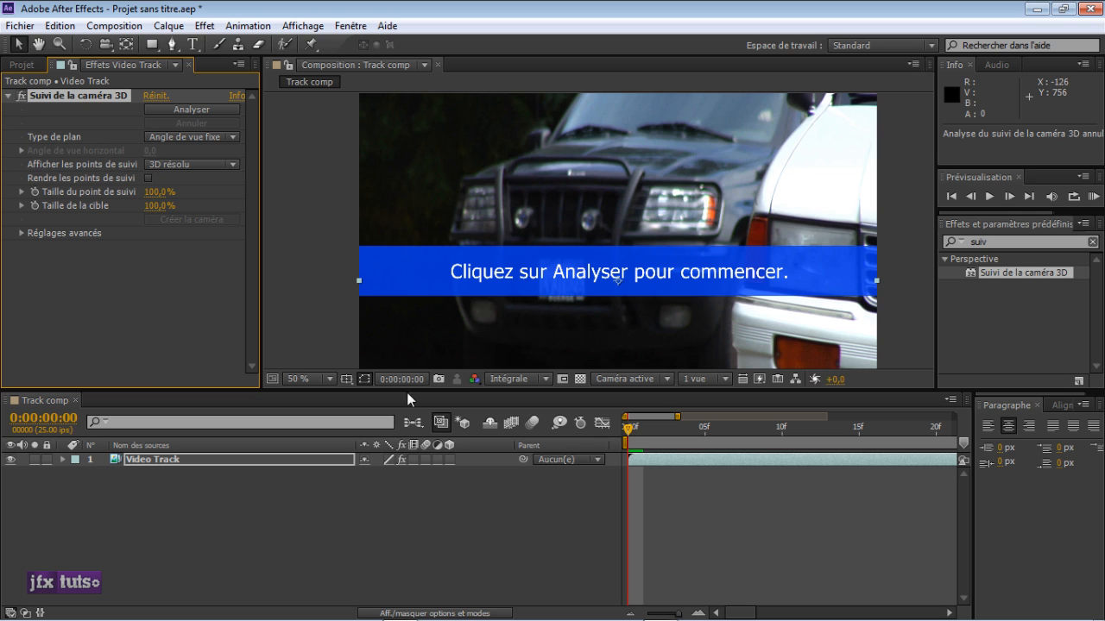
Check the composition's preview resolution options without changing them, and clear the effects search.
left_click(511, 380)
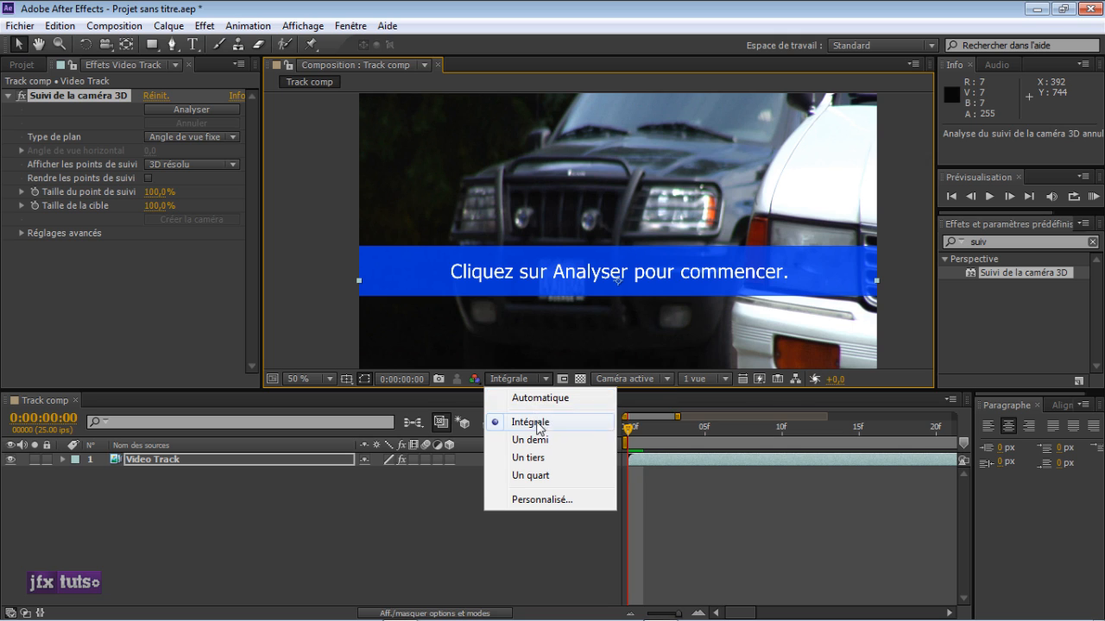
left_click(738, 403)
left_click(1093, 242)
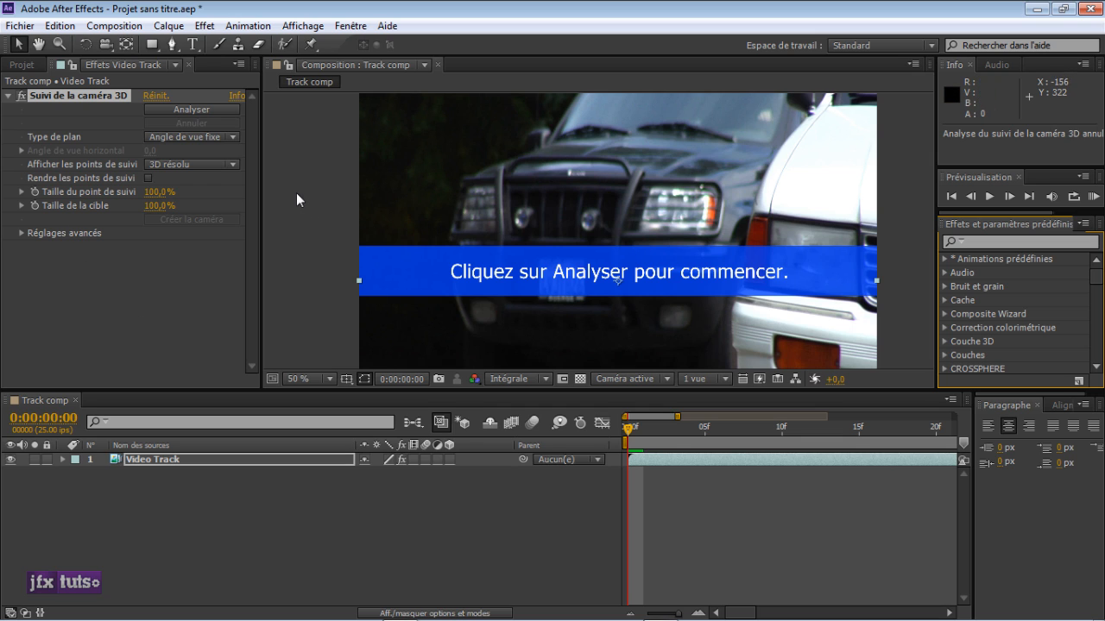
Hide the warning banner in the advanced settings of Suivi de la caméra 3D and start the analysis.
left_click(21, 231)
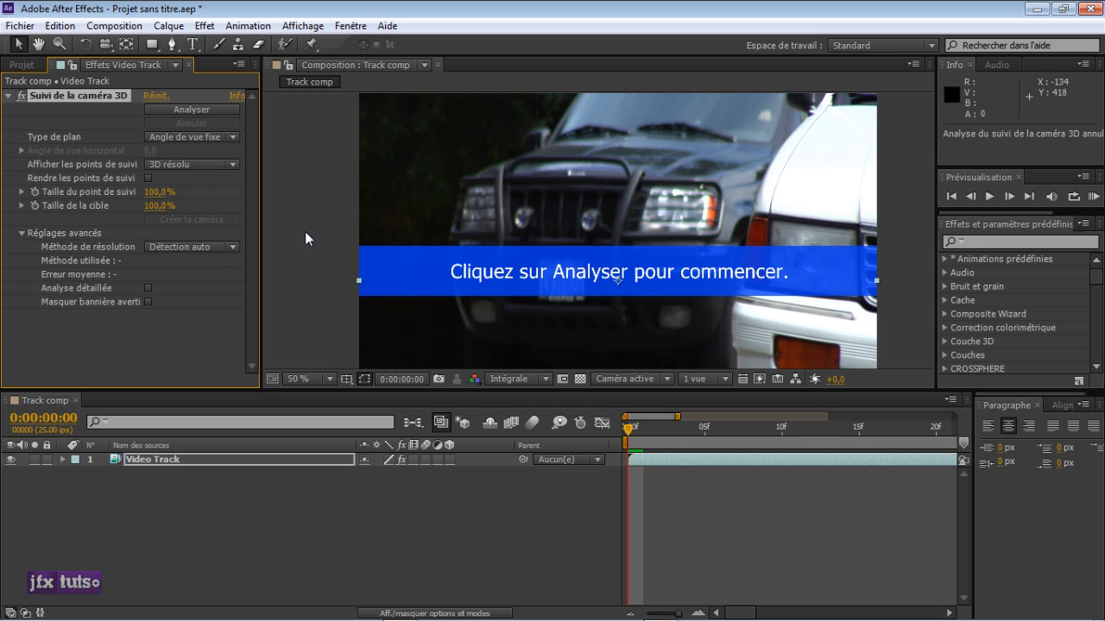
left_click(148, 302)
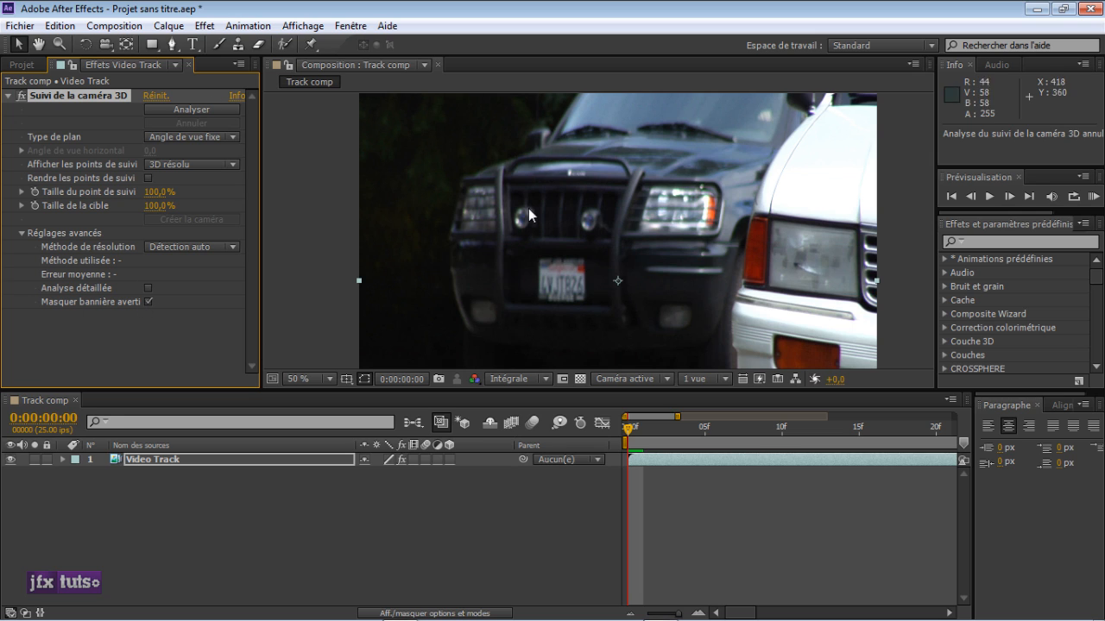
left_click(45, 459)
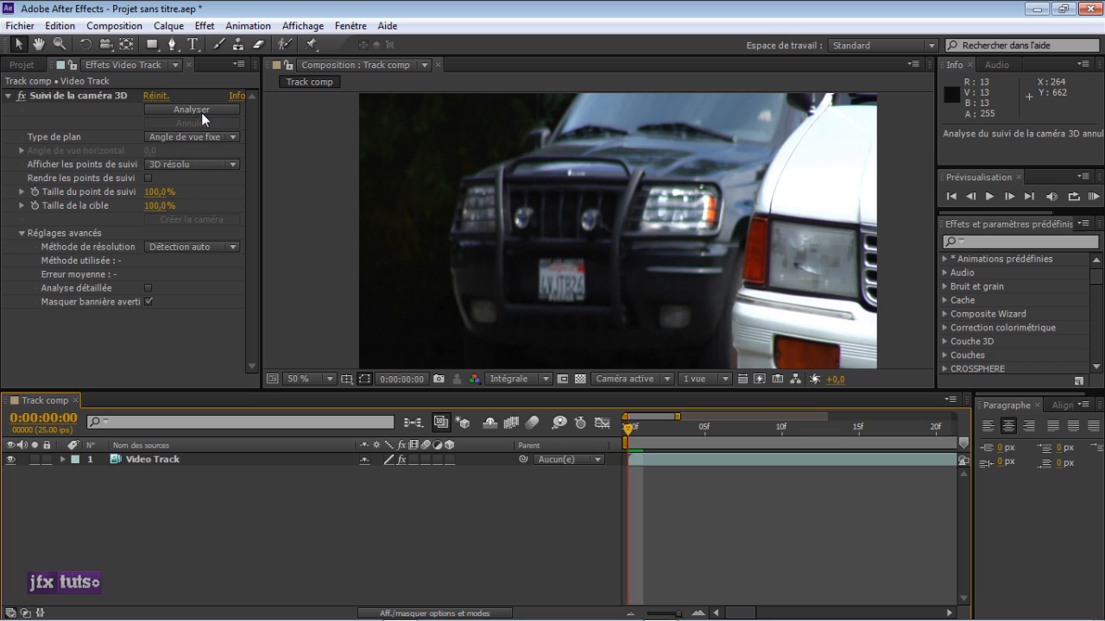
left_click(202, 109)
Lock Video Track and try to toggle its tracker's warning banner, then unlock the layer and show the banner.
left_click(47, 460)
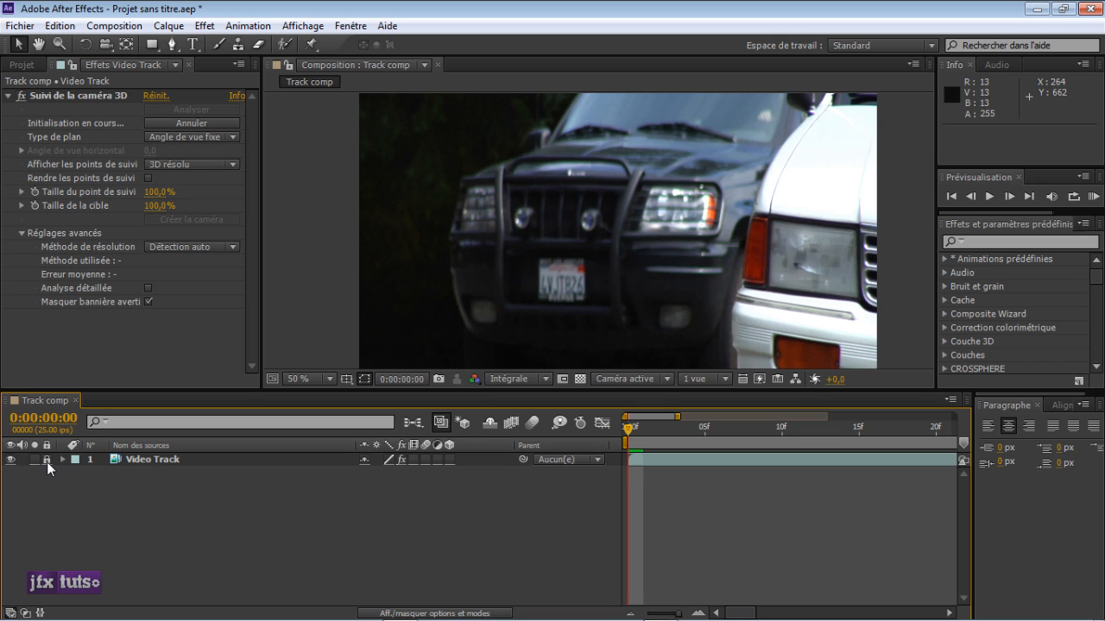
left_click(148, 302)
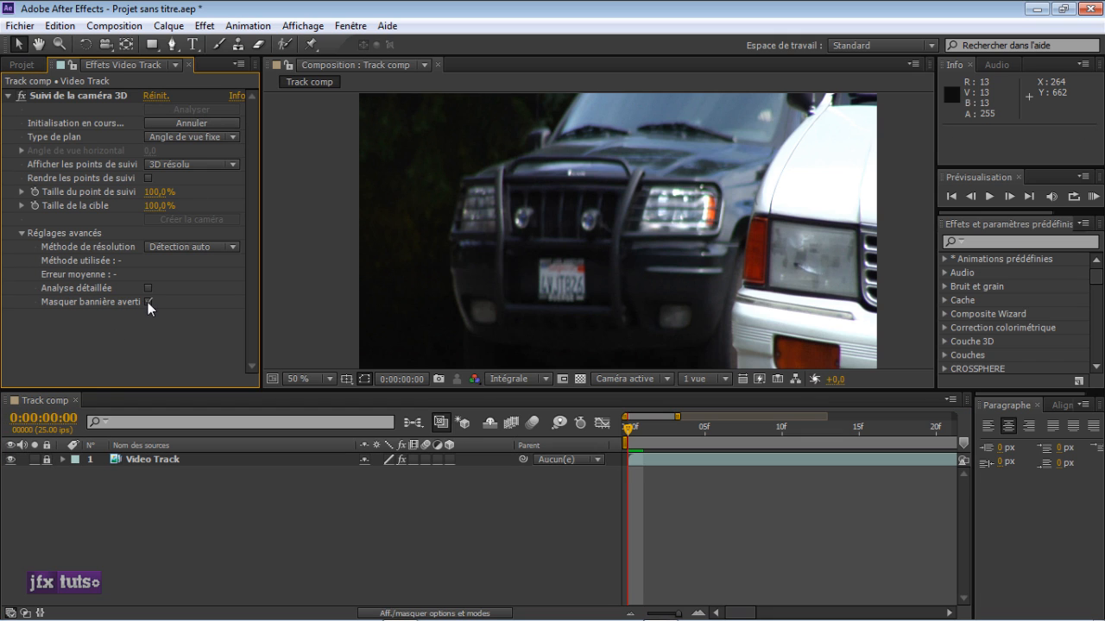
left_click(46, 459)
left_click(148, 301)
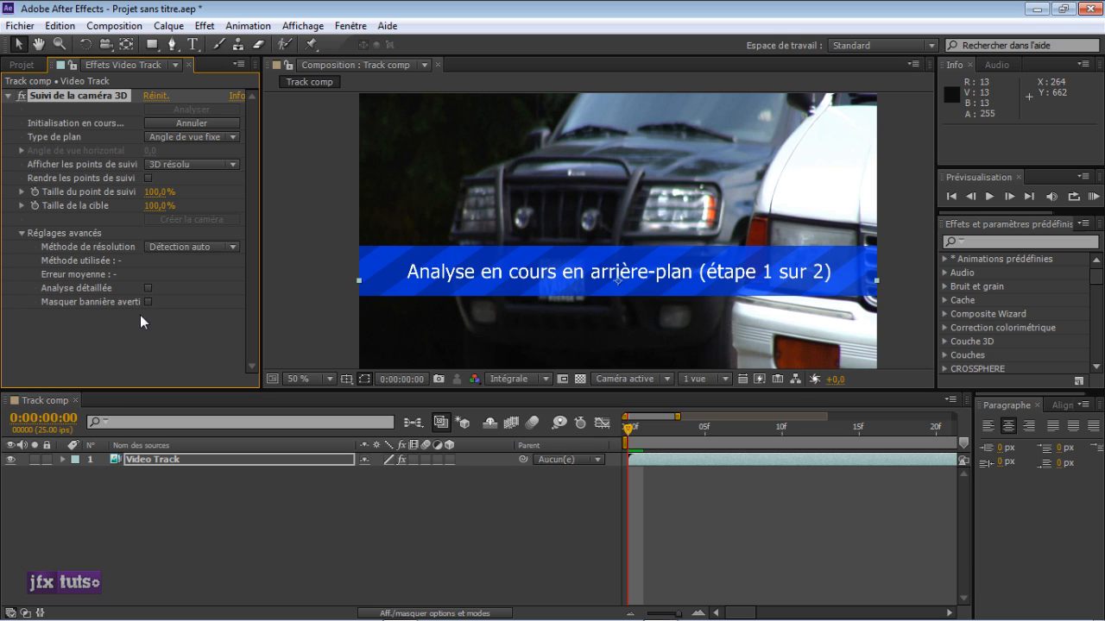
Hide the Suivi de la caméra 3D warning banner again and deselect the Video Track layer.
left_click(47, 459)
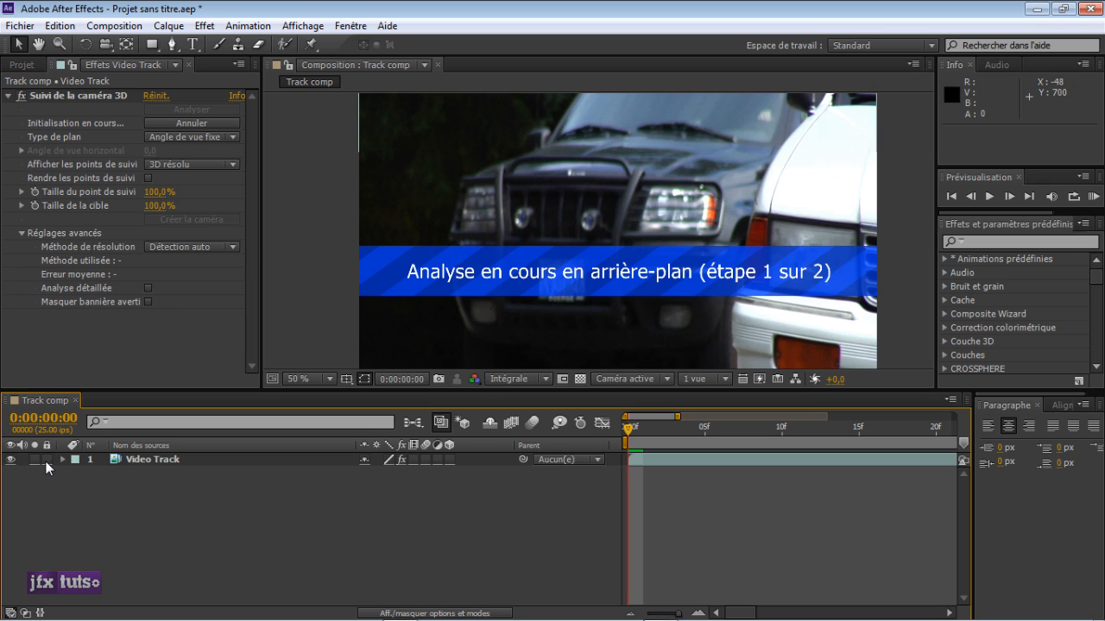
left_click(147, 302)
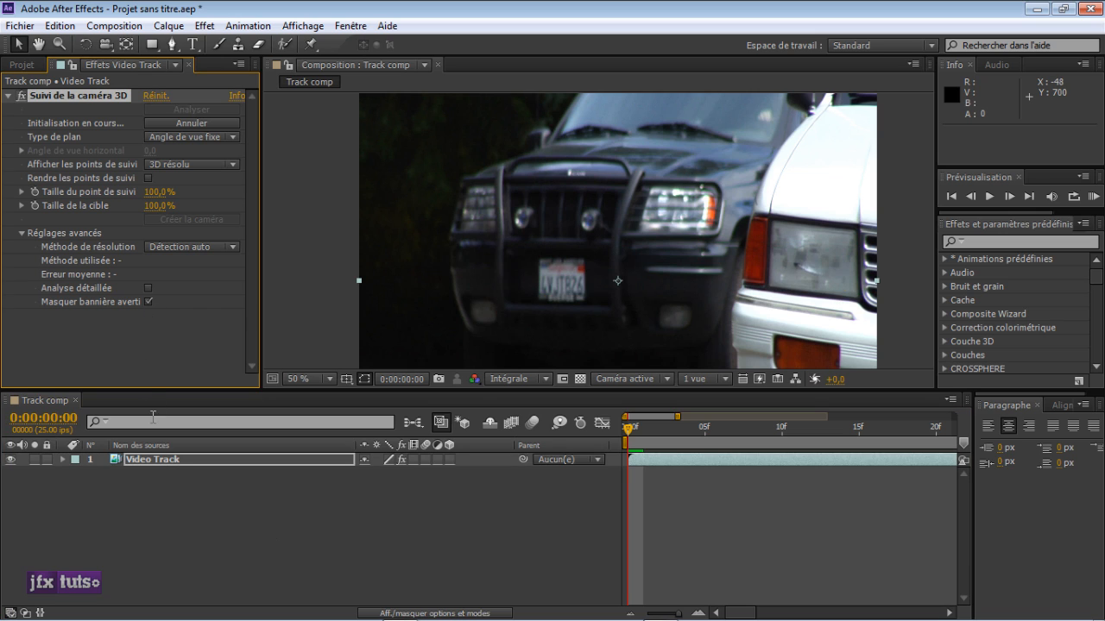
left_click(157, 486)
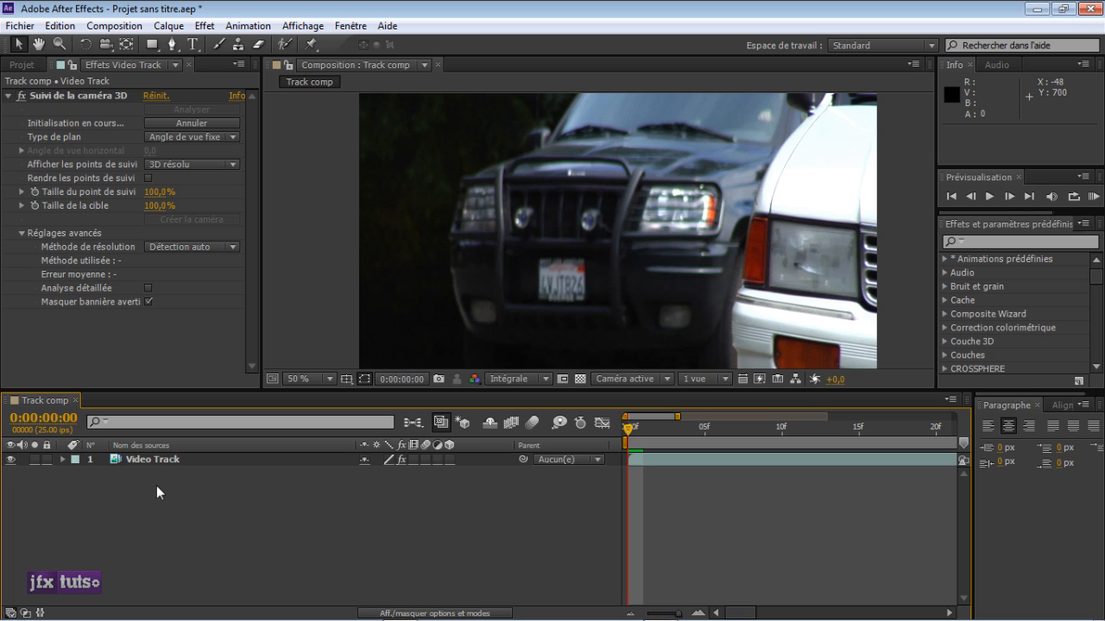
Search the effects for "camer", apply CameraTracker (1.0) to Video Track and widen the effect controls area.
left_click(1059, 242)
type("camer")
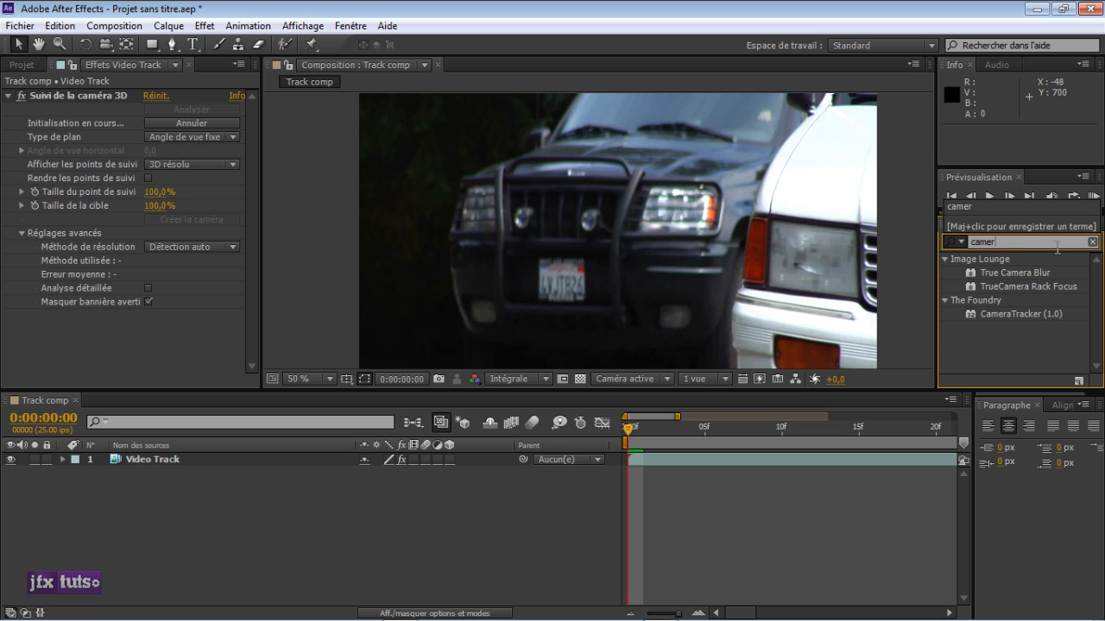
left_click(1038, 316)
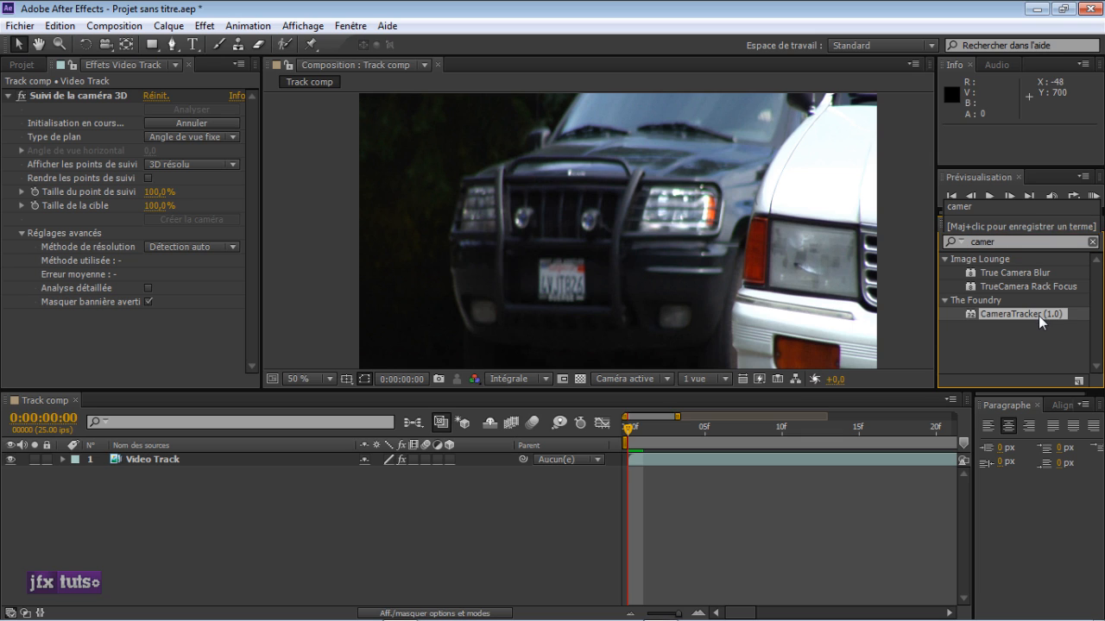
left_click(135, 456)
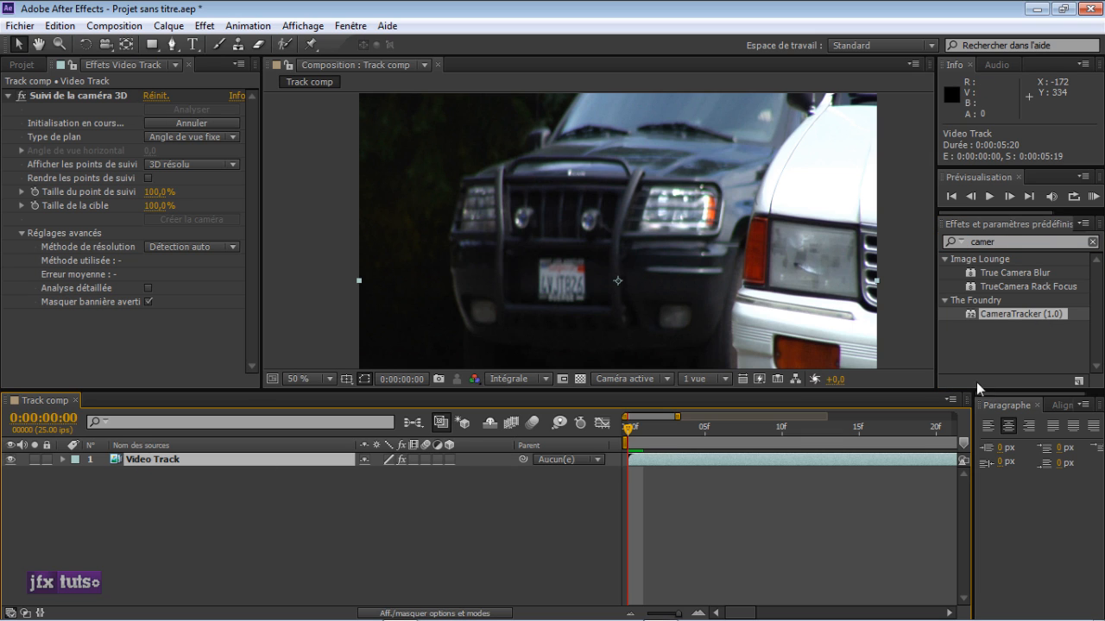
double_click(999, 315)
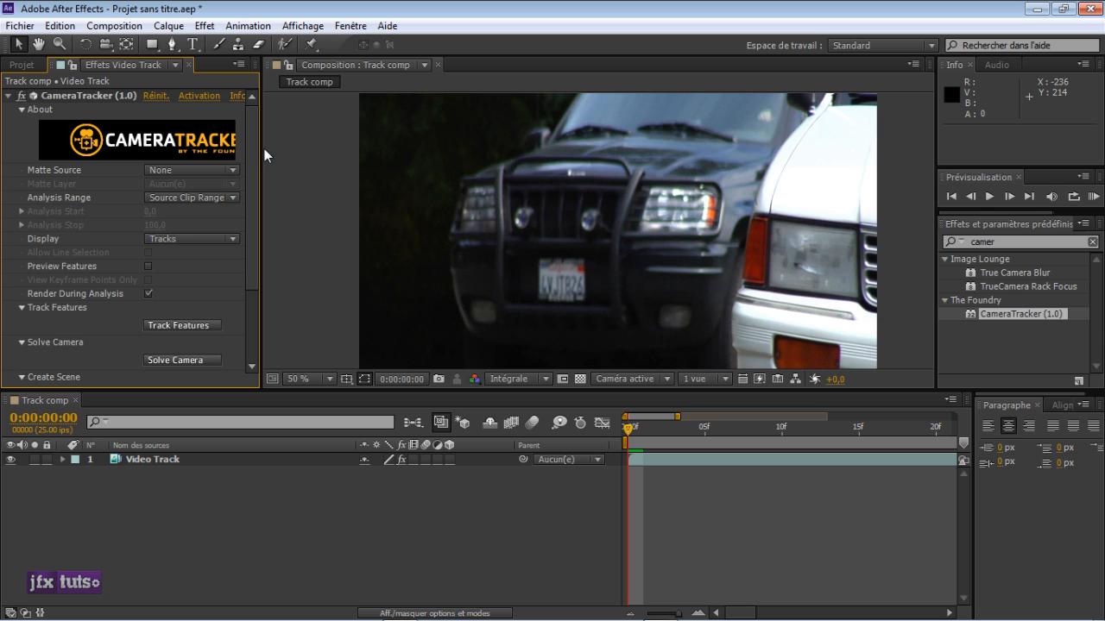
left_click_drag(264, 149, 288, 149)
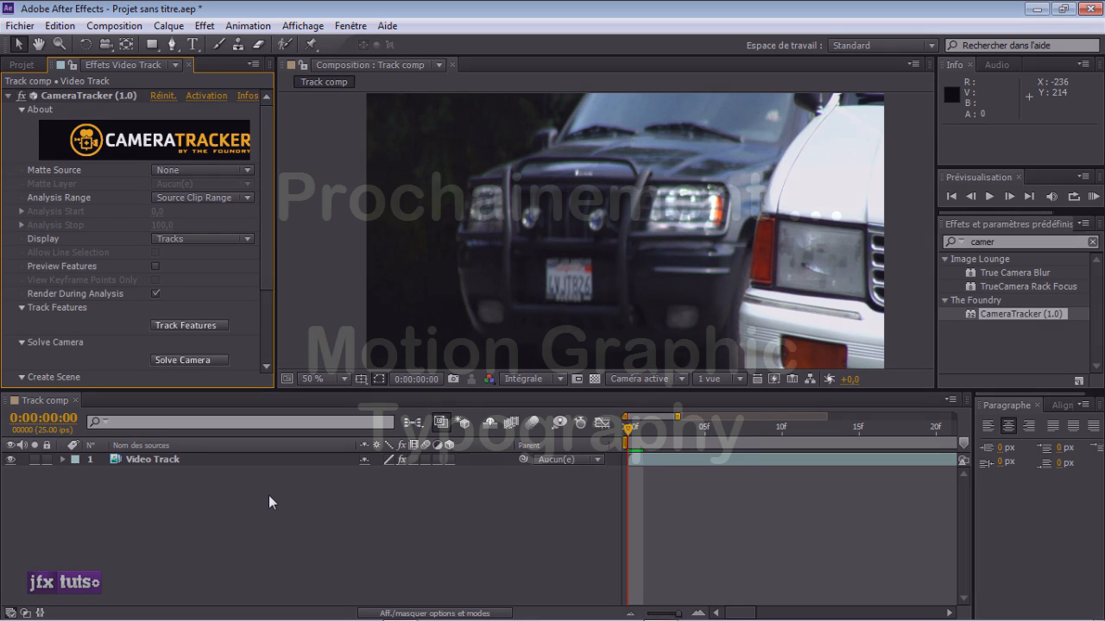